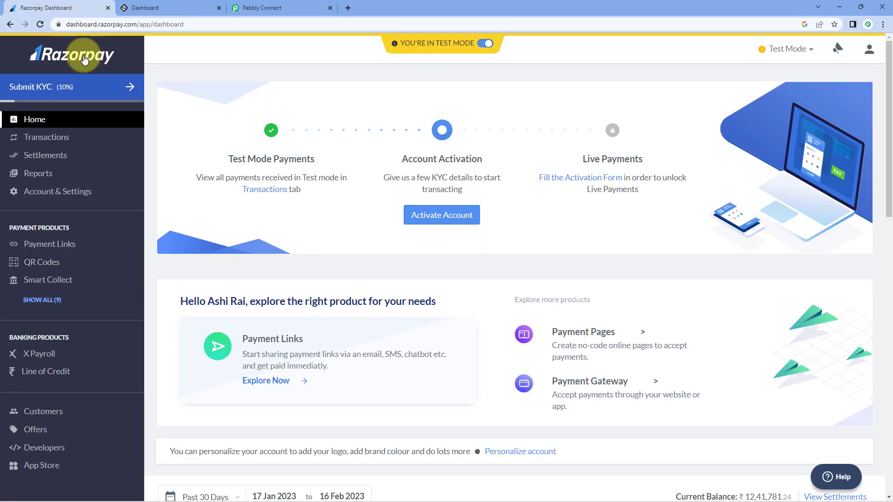
Step: Move from the LearnWorlds dashboard to Pabbly Connect and start a new workflow
click(172, 7)
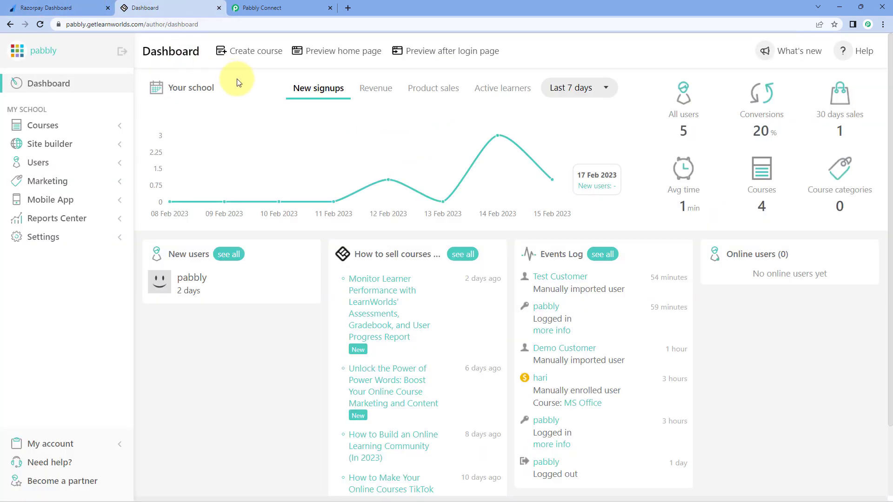
click(257, 7)
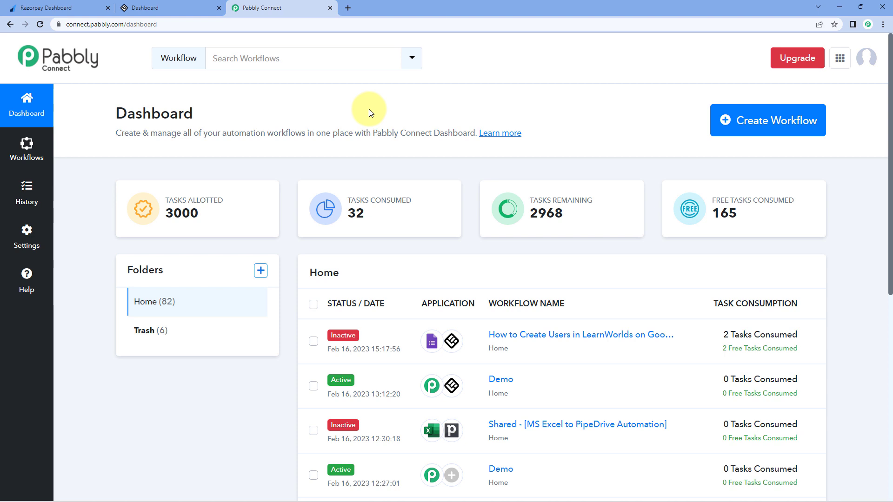
click(770, 121)
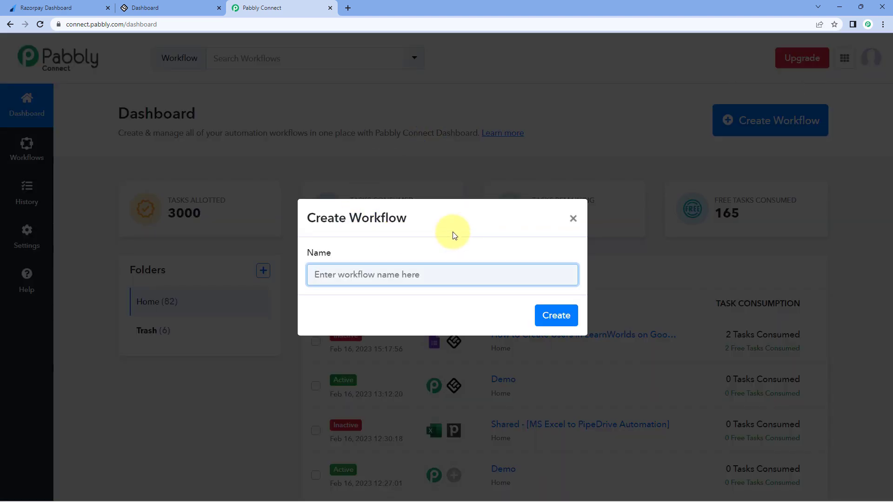
Step: Name the workflow 'Razorpay to LearnWorlds' and create it
text(Ro)
text(zorpay to)
text( LearnW)
text(orlds)
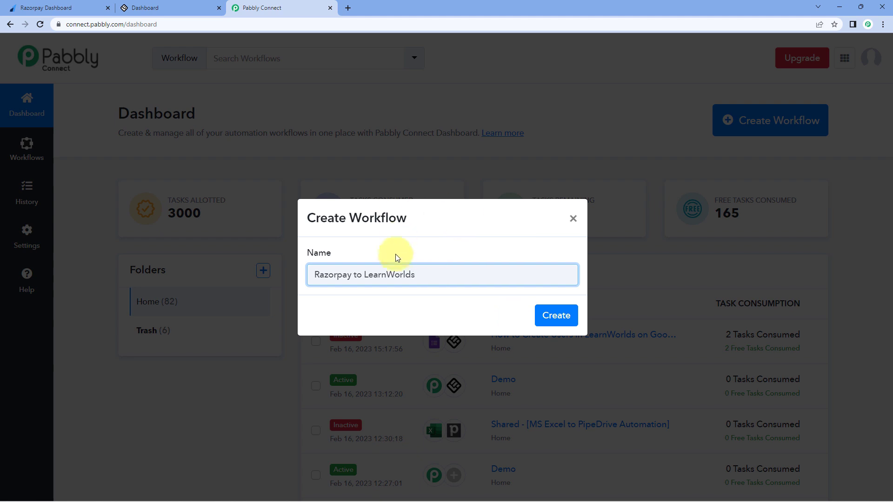
click(557, 316)
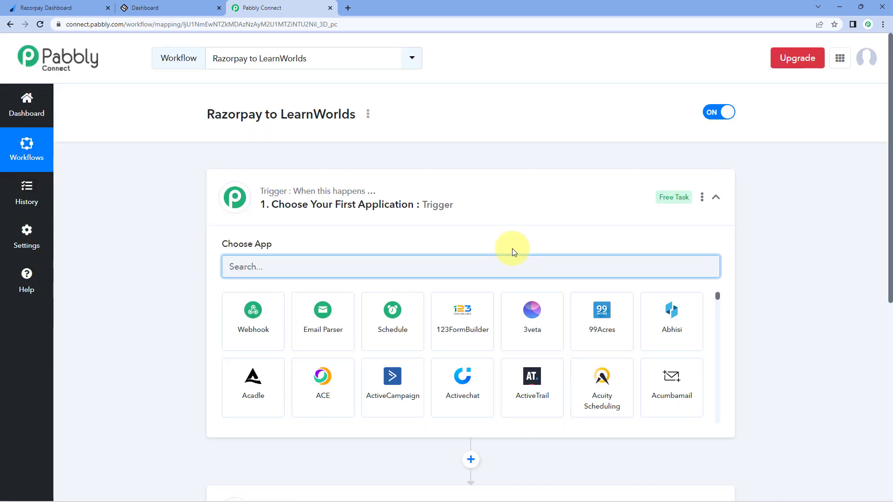
click(460, 191)
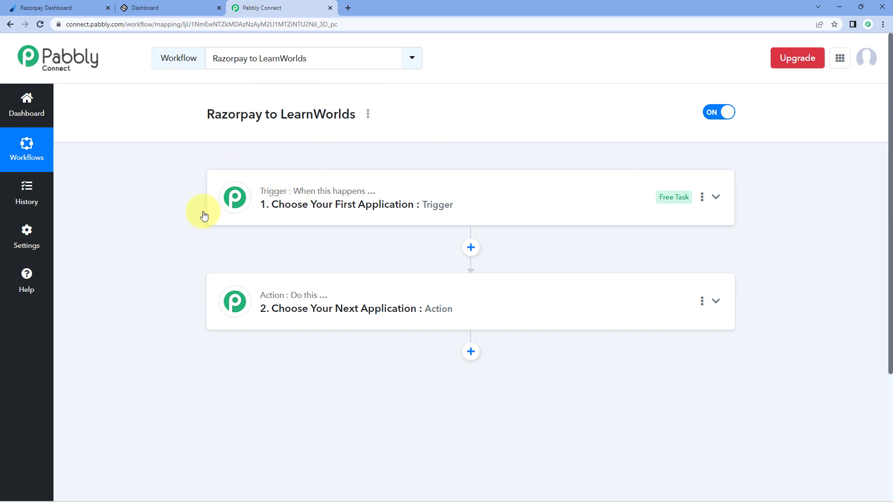
mouse_move(272, 297)
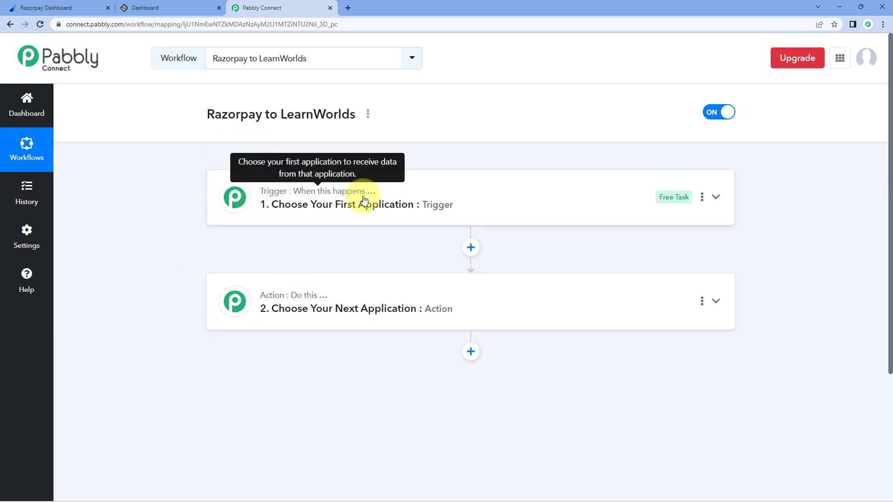
mouse_move(312, 297)
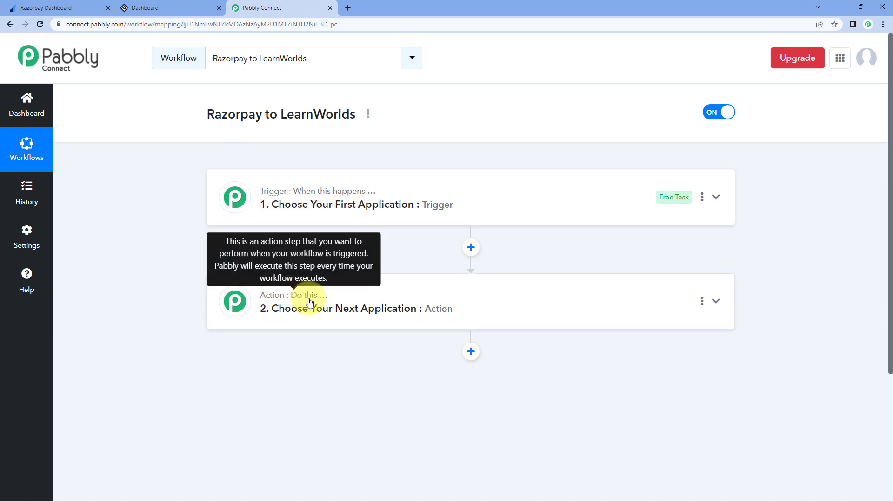
click(446, 201)
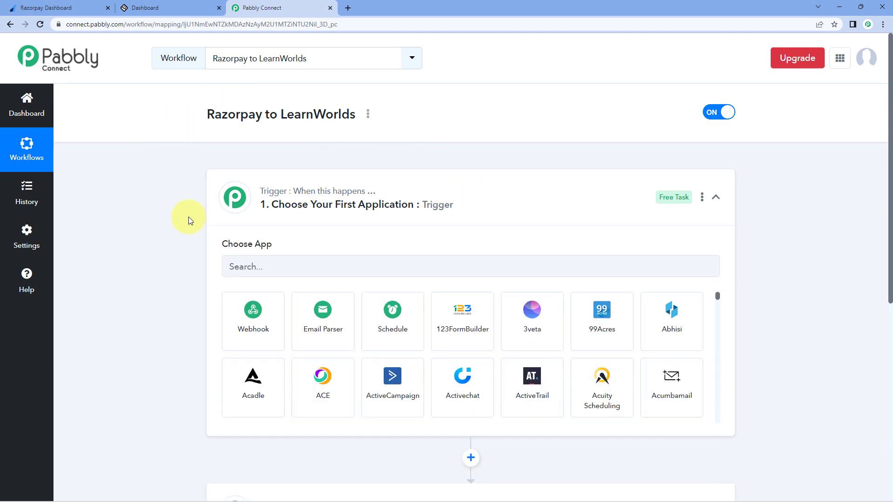
scroll(191, 195, down, 1)
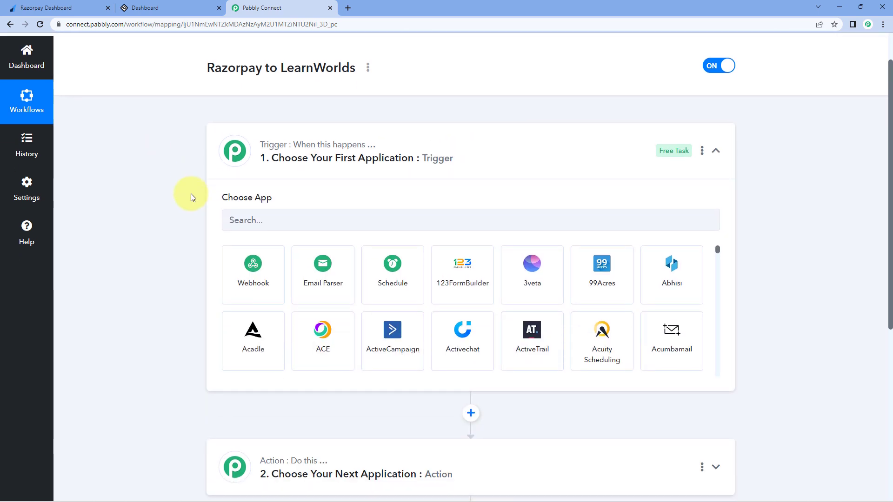
click(44, 7)
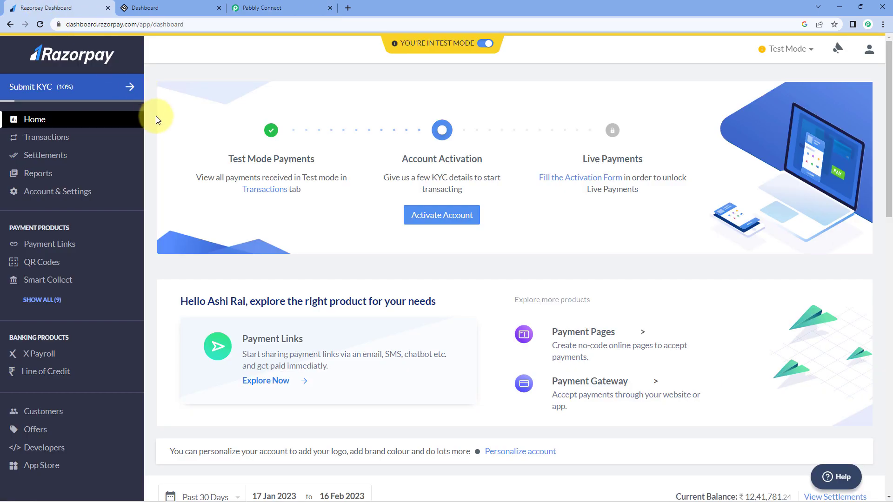
click(262, 7)
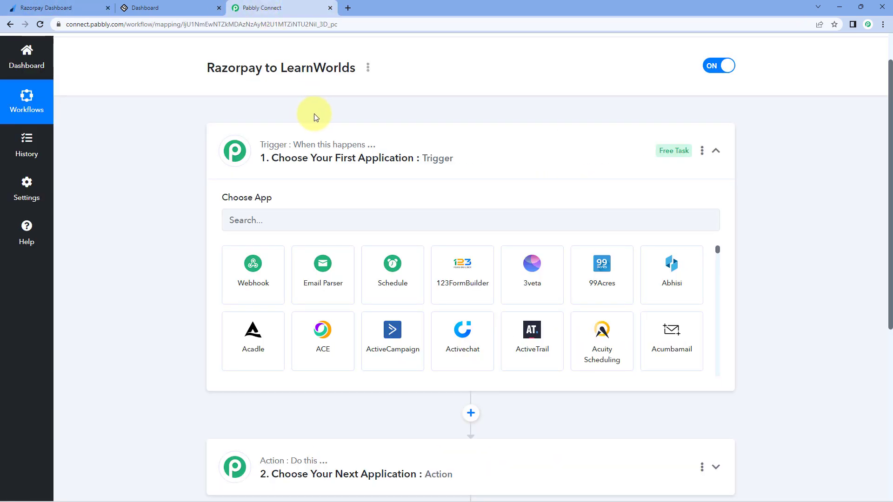
click(97, 9)
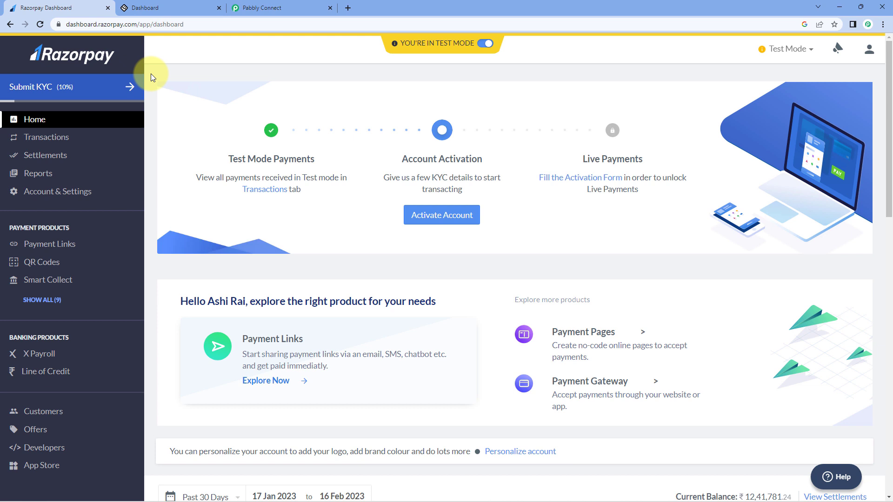
click(260, 8)
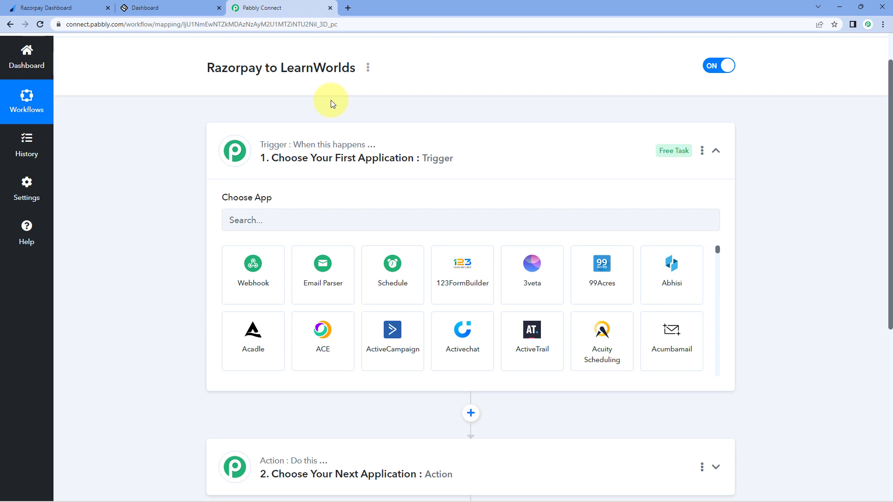
click(187, 8)
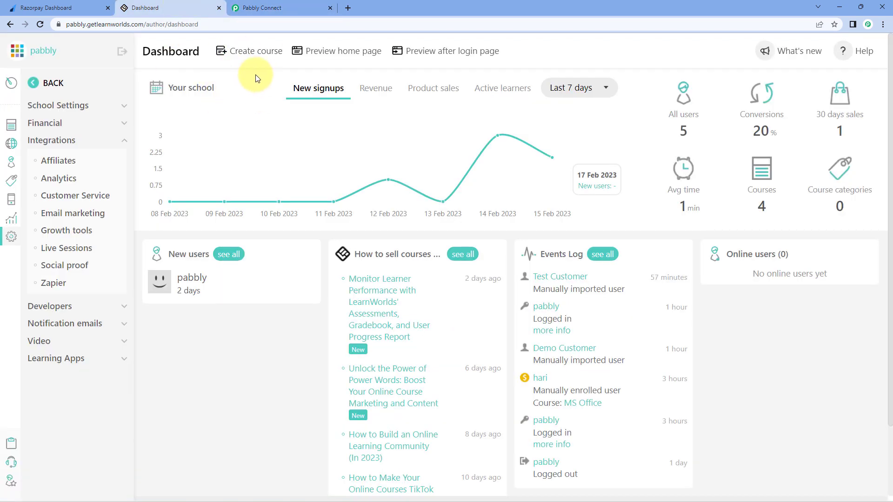
click(264, 8)
scroll(165, 153, down, 2)
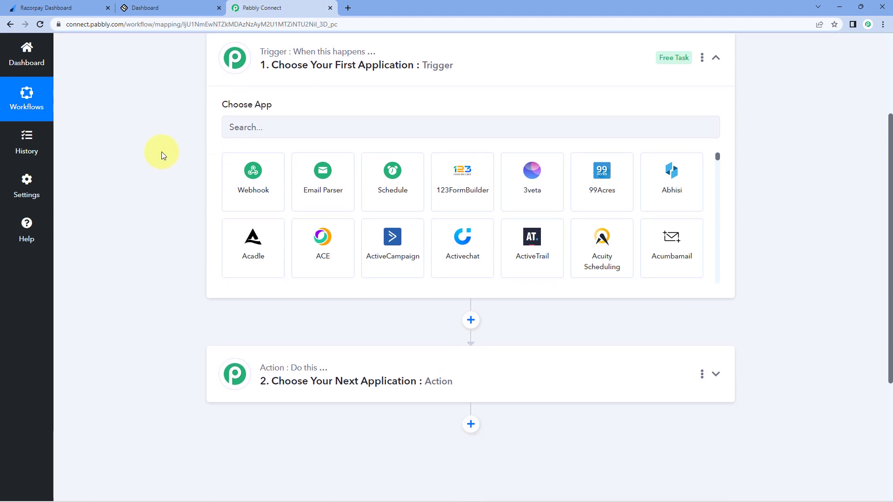
click(275, 126)
Step: Set the trigger to Razorpay's Payment Captured event and copy its webhook URL
text(R)
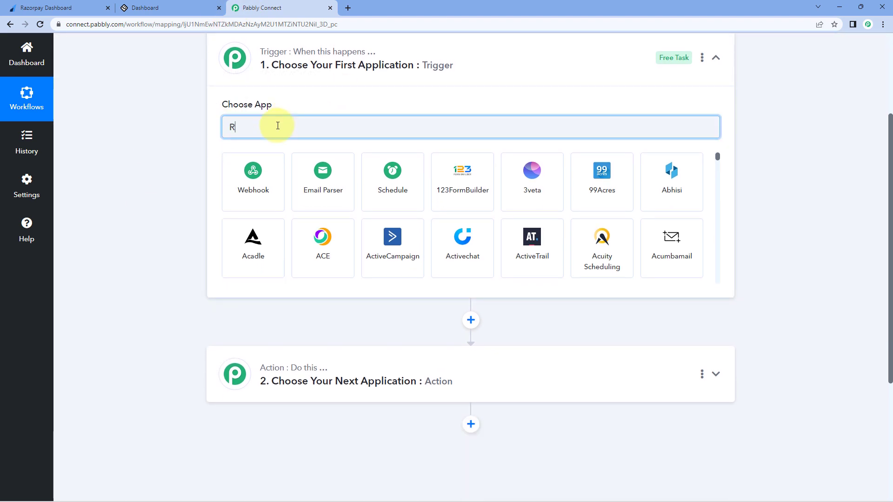
text(azo)
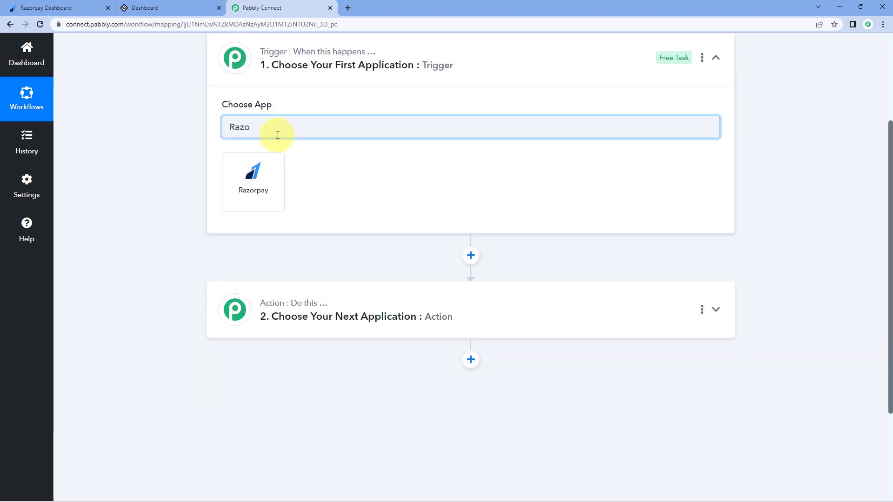
click(276, 173)
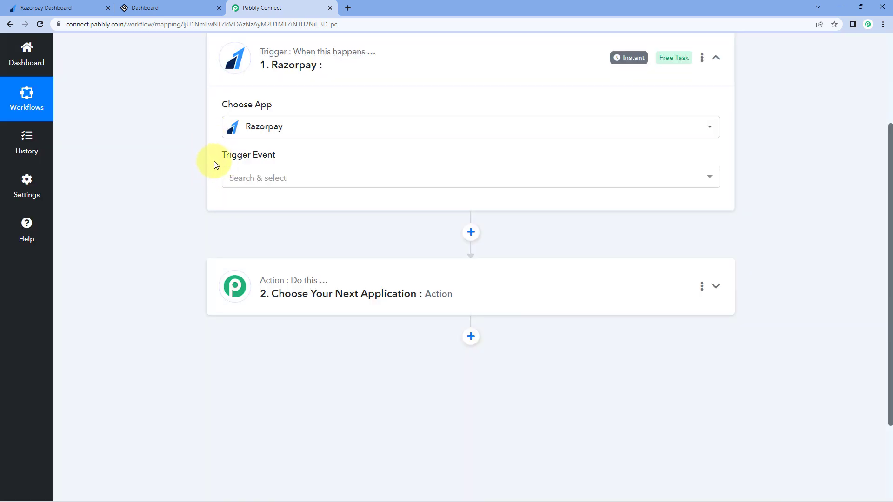
click(307, 181)
scroll(189, 199, down, 1)
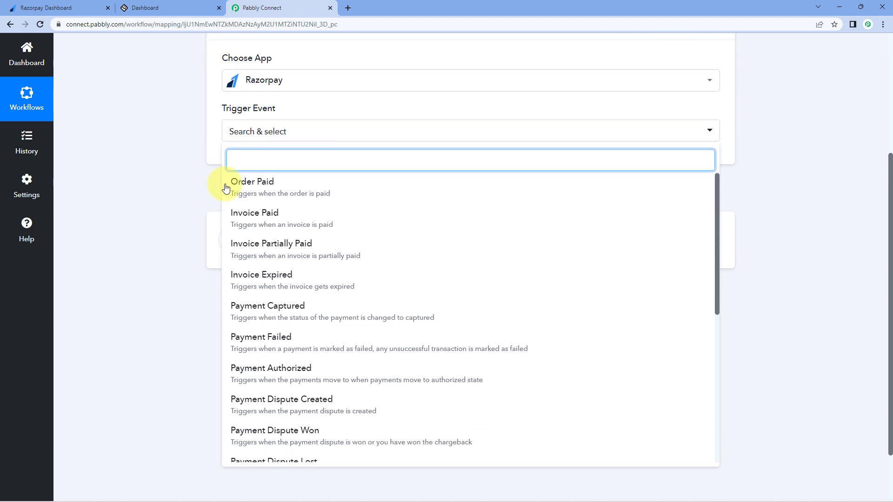
click(313, 308)
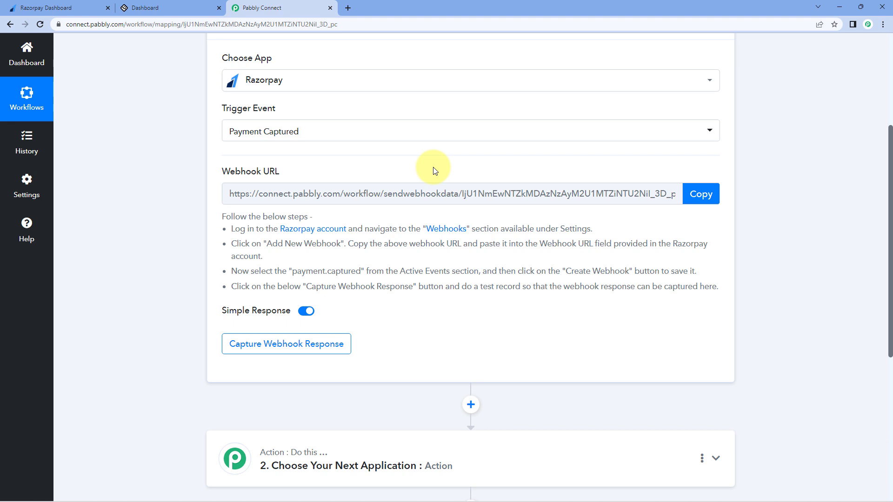
click(702, 193)
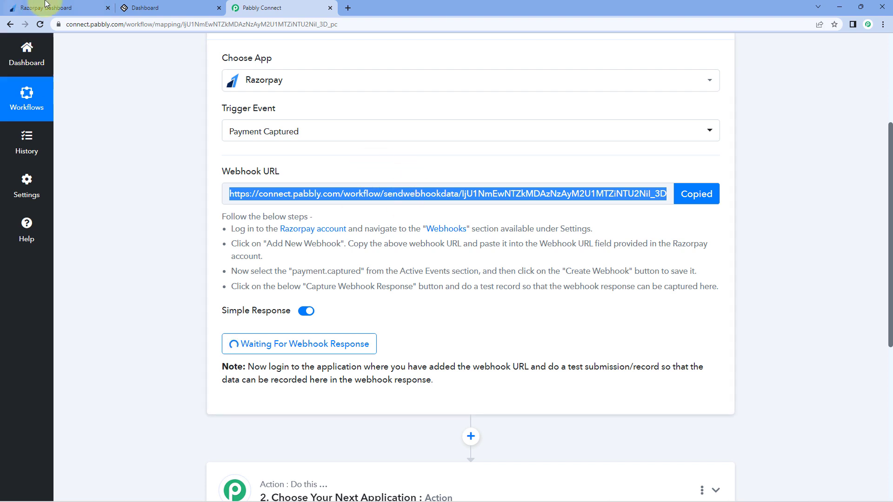
click(55, 8)
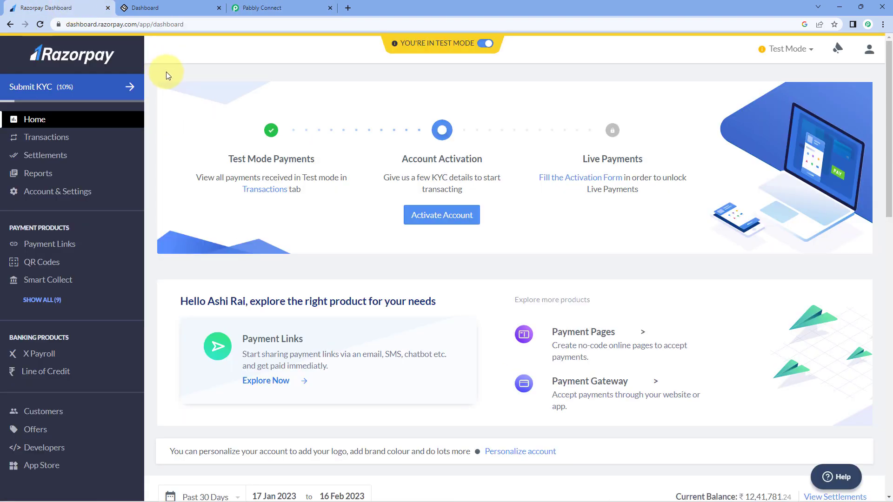
Step: In Razorpay's Developers Webhooks tab, start adding a new webhook
click(45, 449)
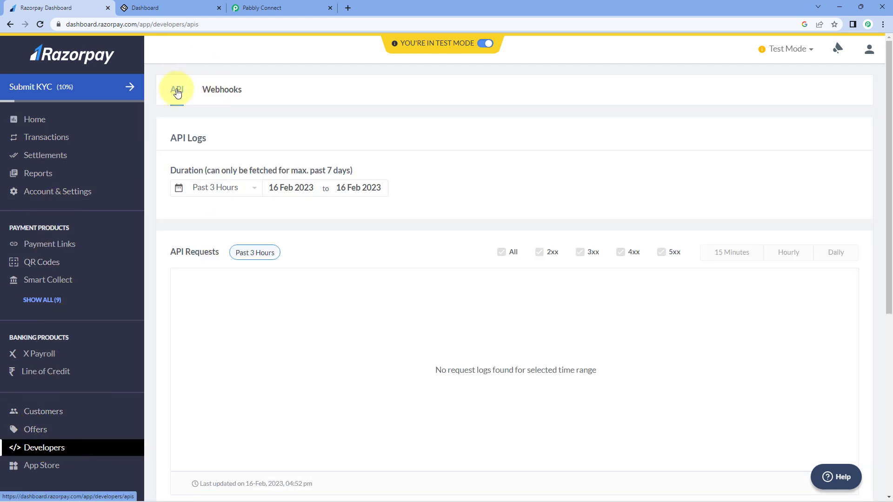
click(225, 93)
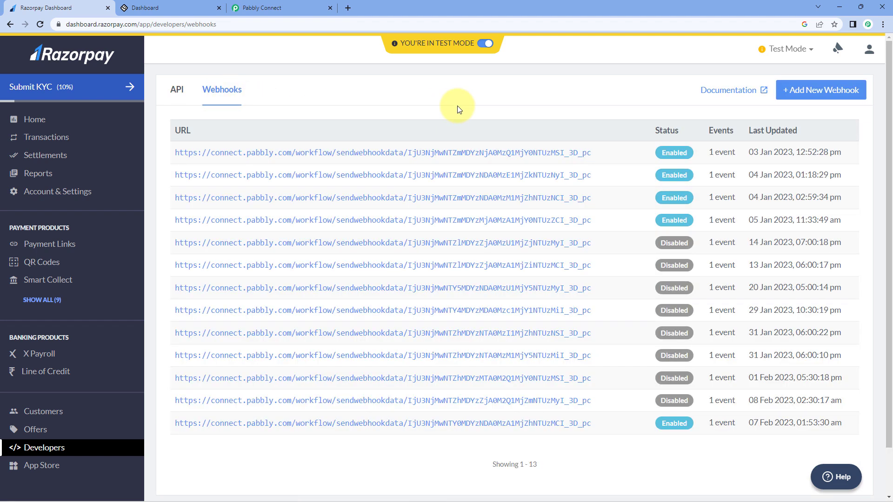
click(818, 89)
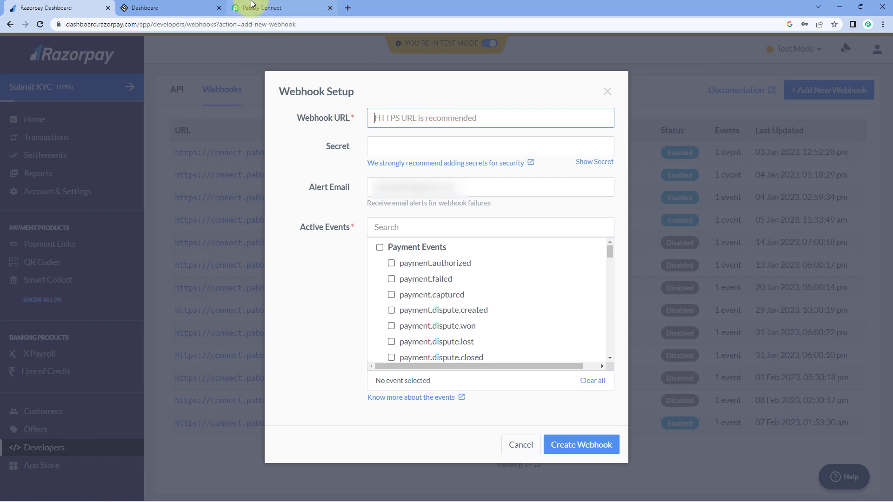
Step: Paste the Pabbly Connect webhook URL into Razorpay's Webhook URL field
click(279, 8)
click(697, 194)
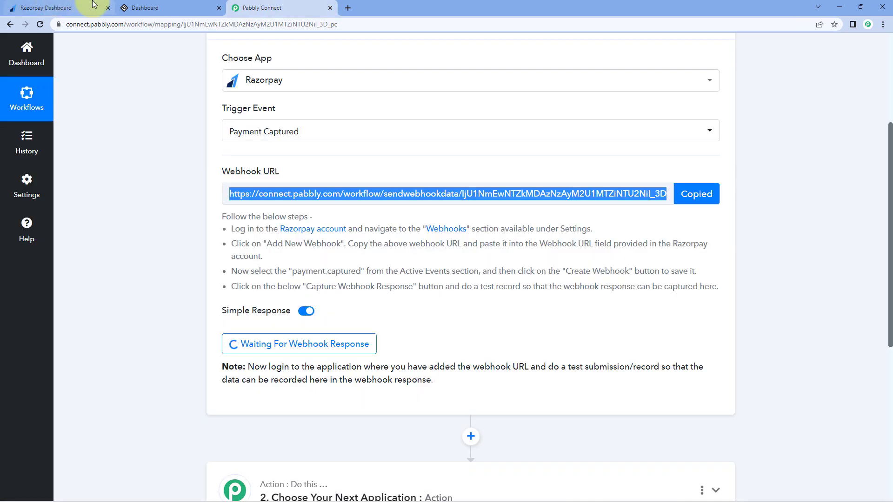
click(92, 5)
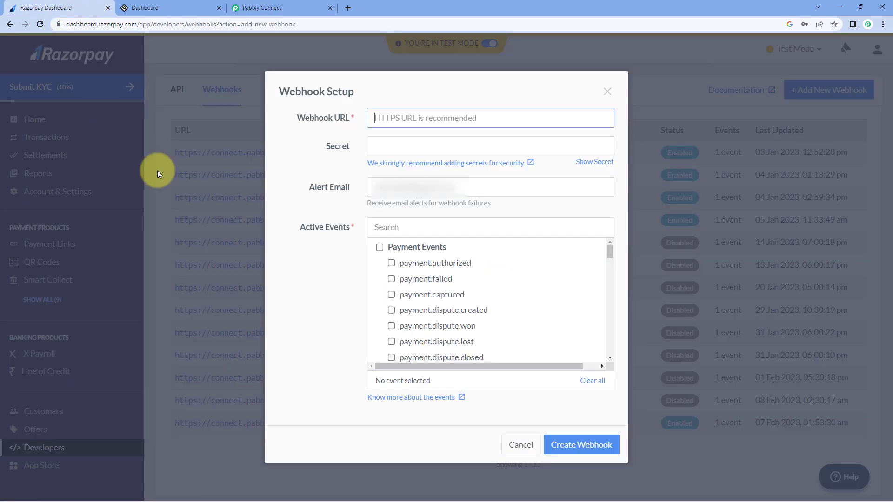
right_click(403, 118)
click(429, 191)
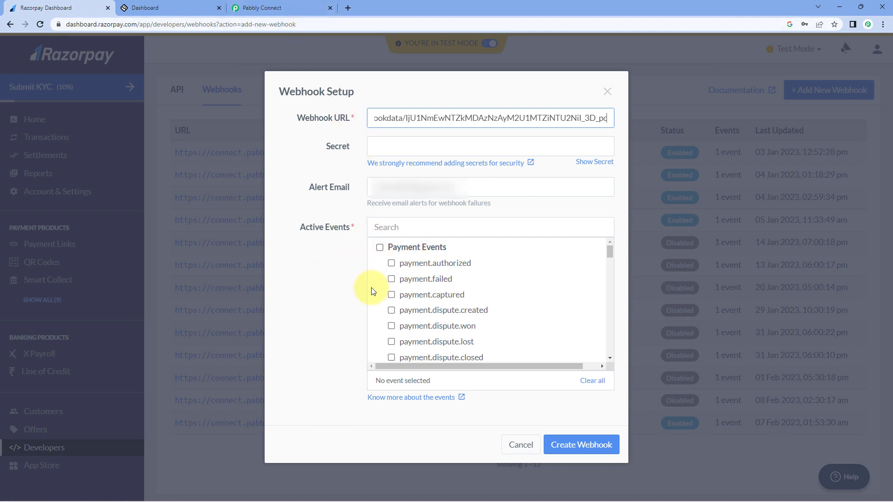
Step: Enable the payment.captured active event and create the webhook
click(391, 295)
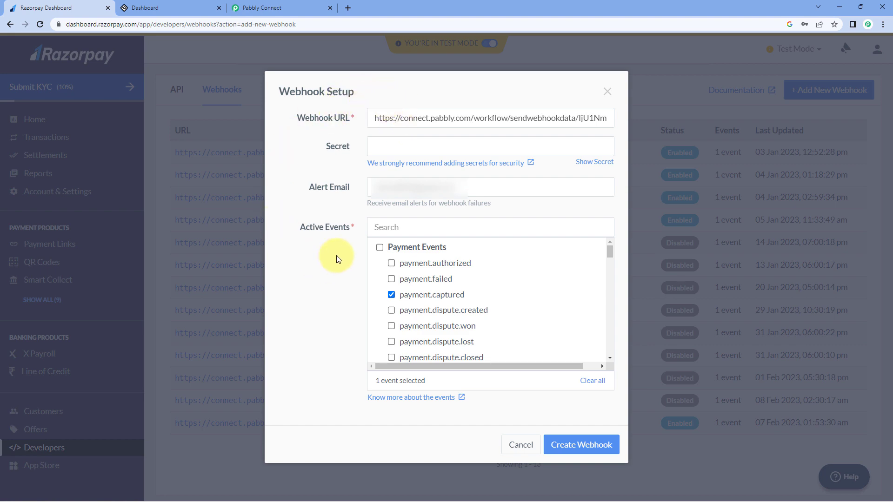
click(307, 8)
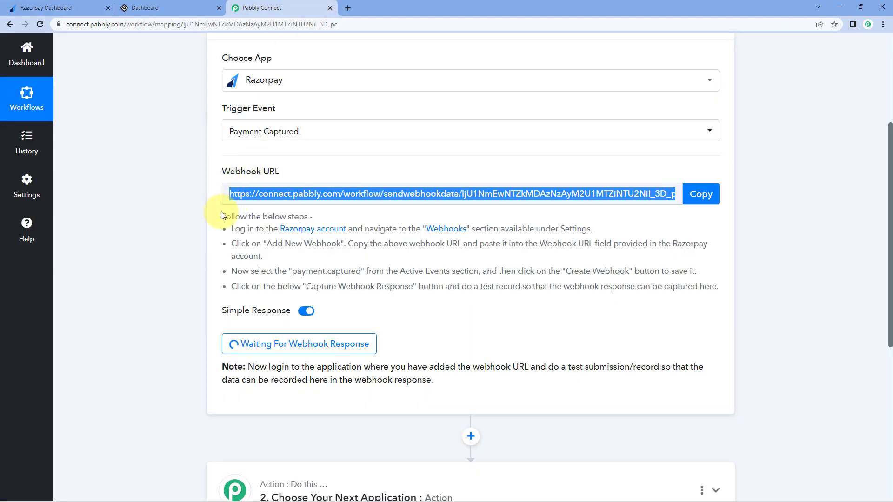
drag(221, 215, 711, 283)
click(713, 270)
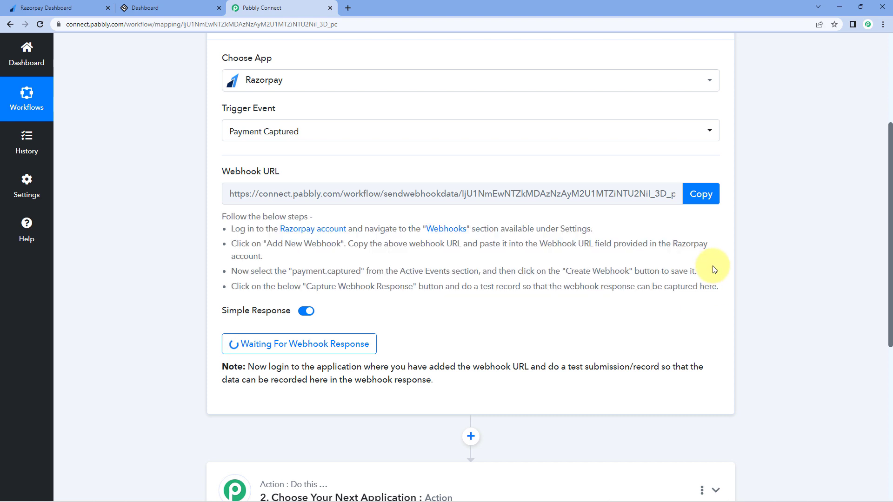
click(70, 5)
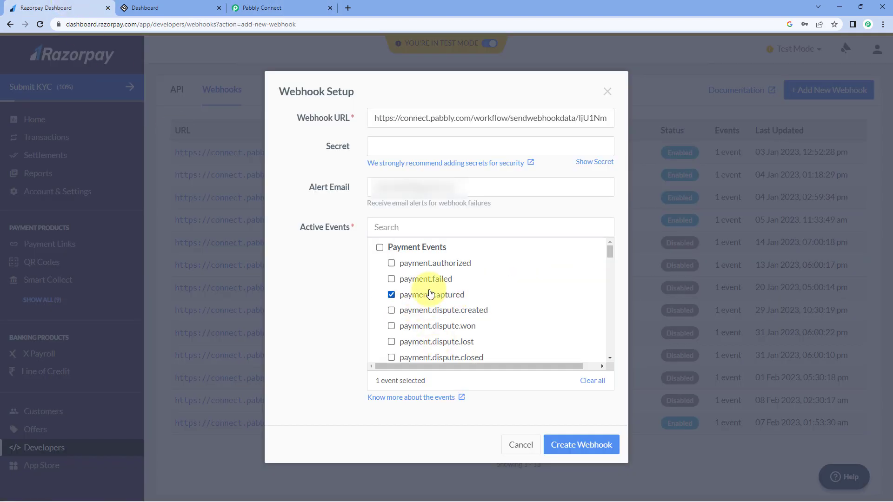
click(582, 445)
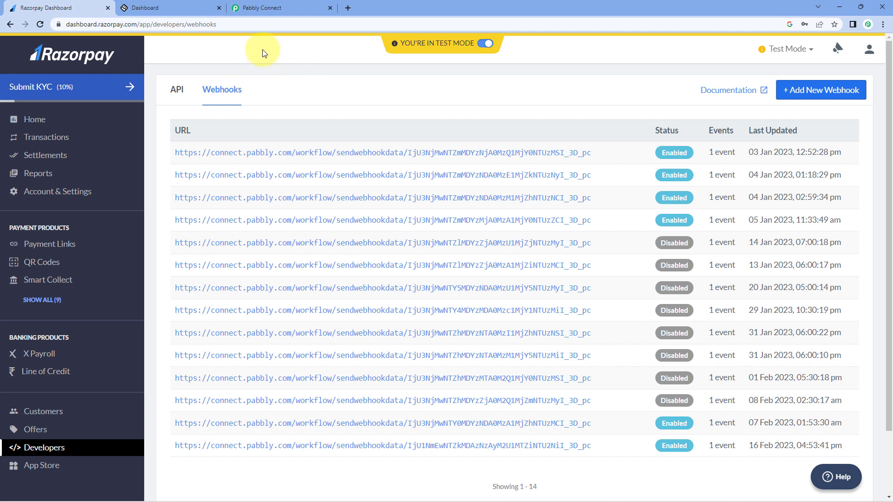
Step: Open Razorpay's Payment Pages list from the Show All sidebar menu
click(295, 6)
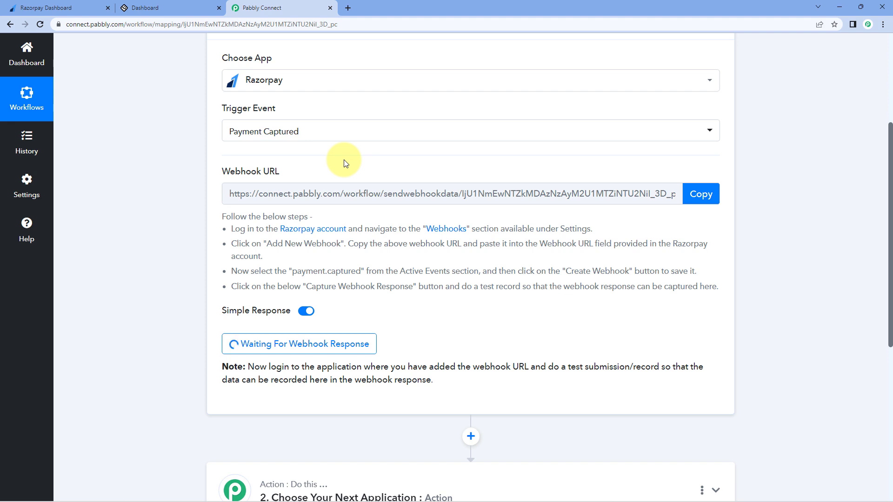
click(79, 5)
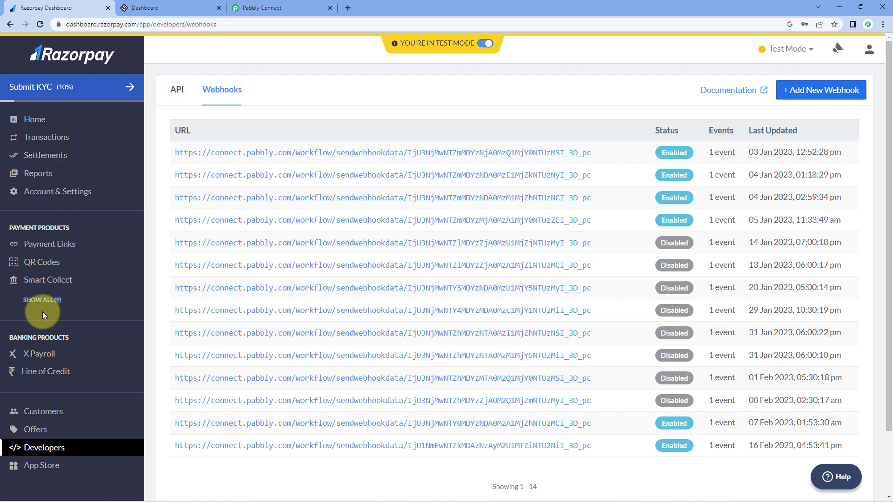
click(42, 300)
click(74, 298)
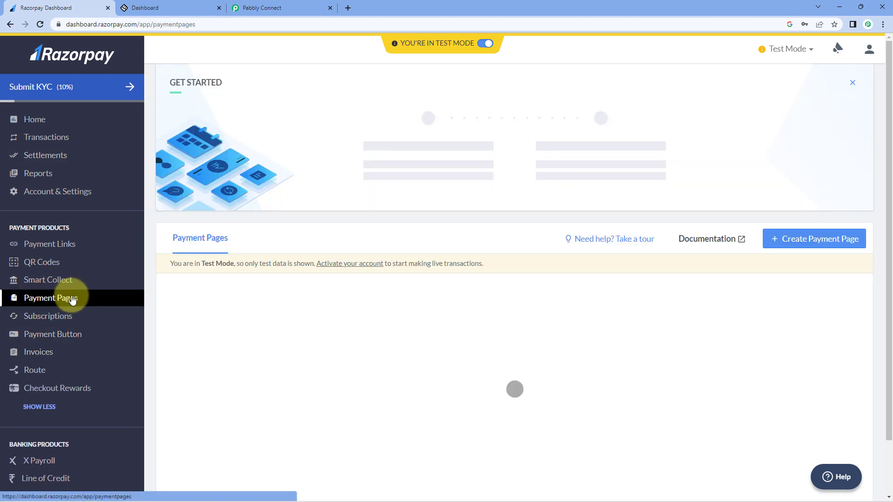
scroll(261, 228, down, 4)
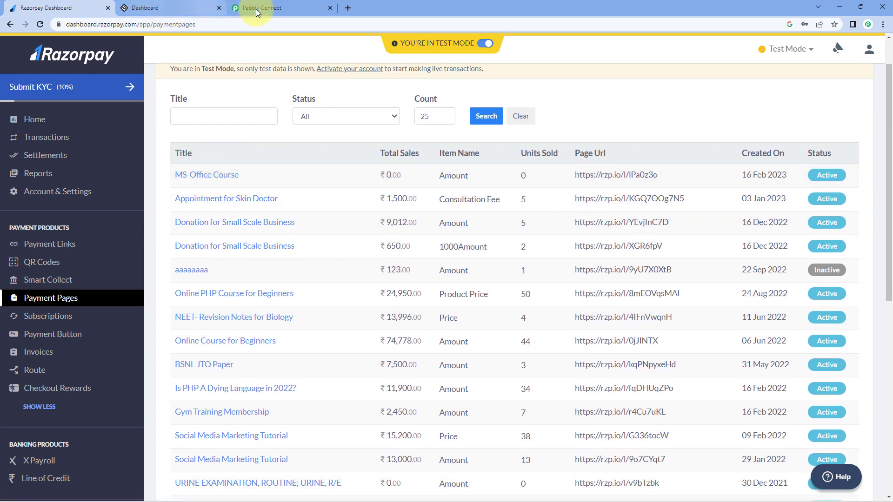
Step: Check the MS Office course in LearnWorlds, then copy the MS-Office Course payment page link
click(170, 8)
click(71, 126)
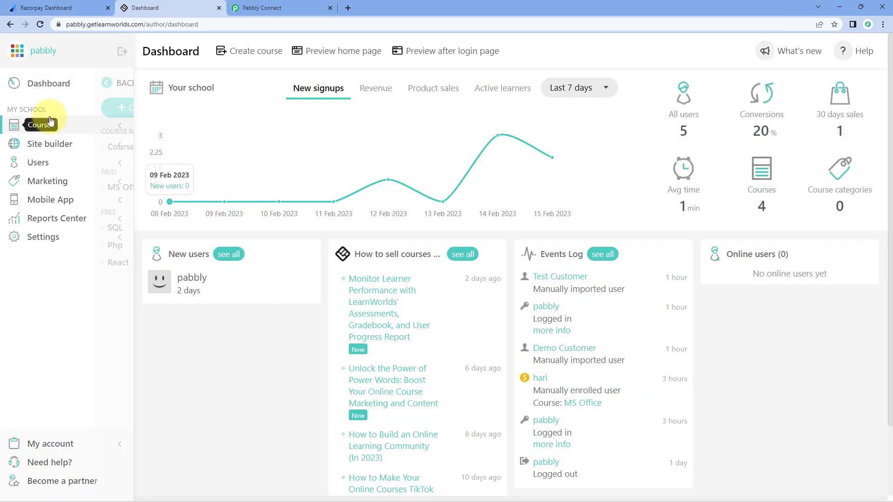
click(39, 194)
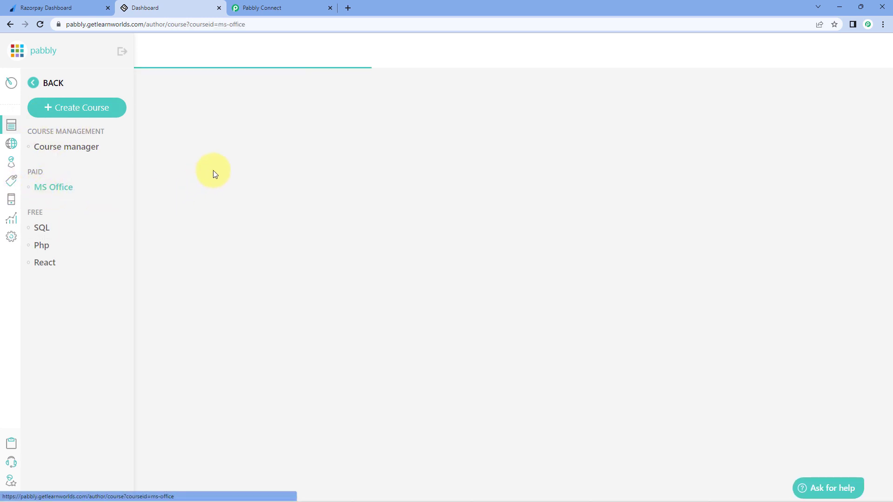
click(95, 5)
mouse_move(505, 176)
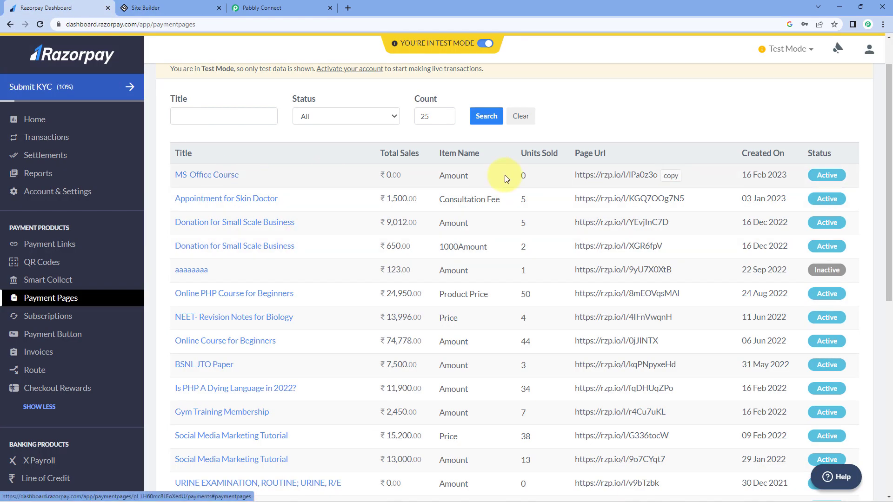
click(675, 177)
click(350, 7)
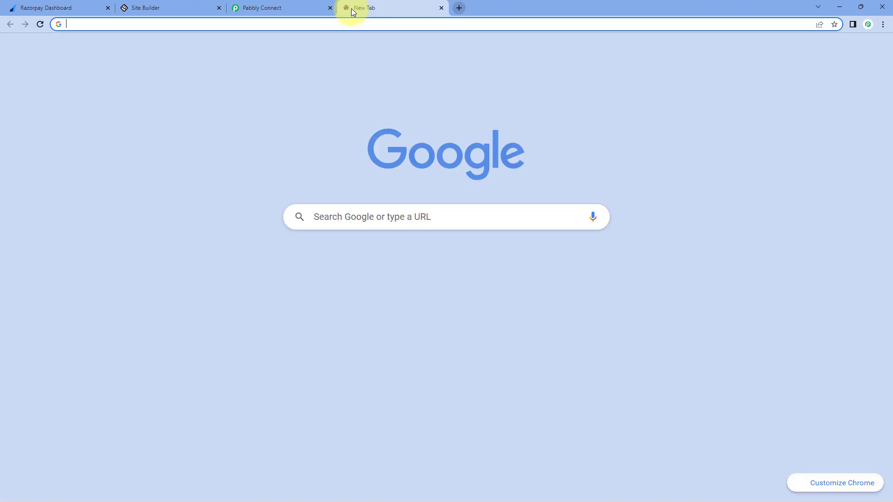
Step: Open the copied MS-Office Course payment page link in the new tab
key(ctrl+v)
key(Return)
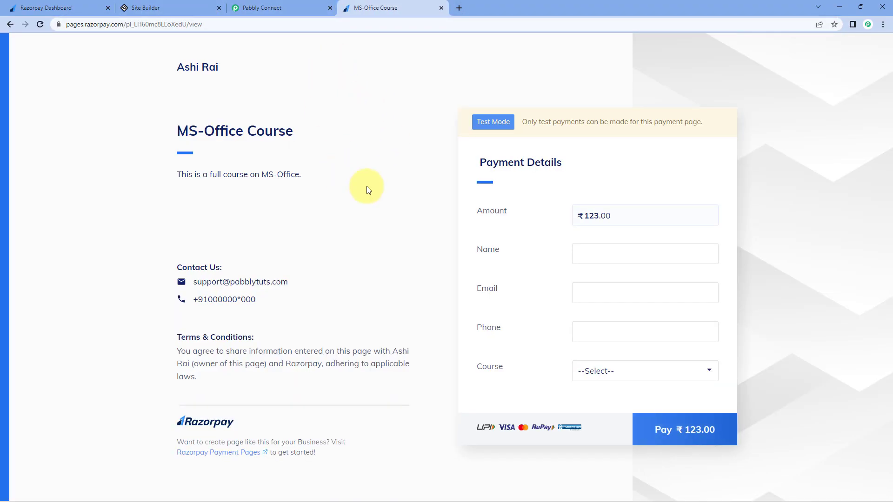
drag(180, 130, 279, 128)
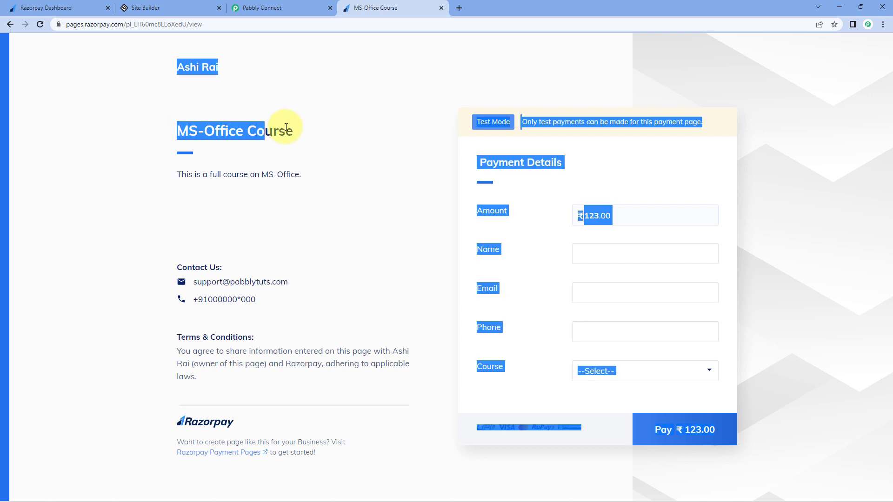
click(186, 167)
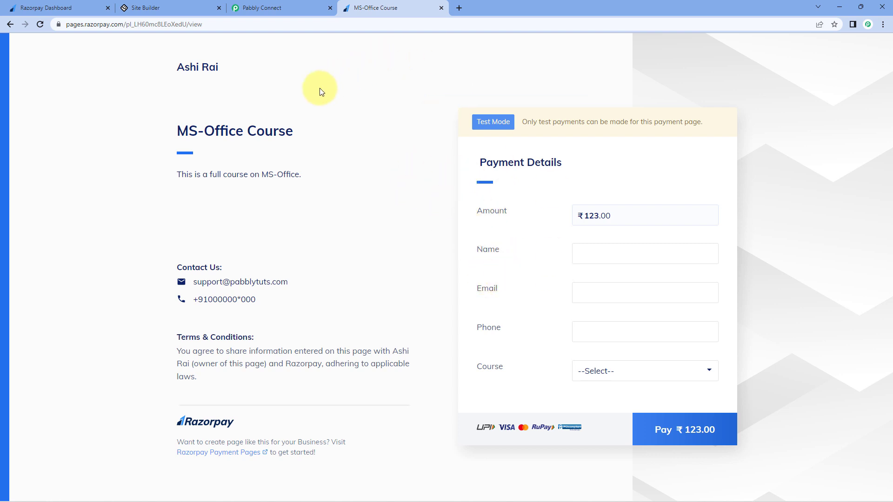
click(164, 4)
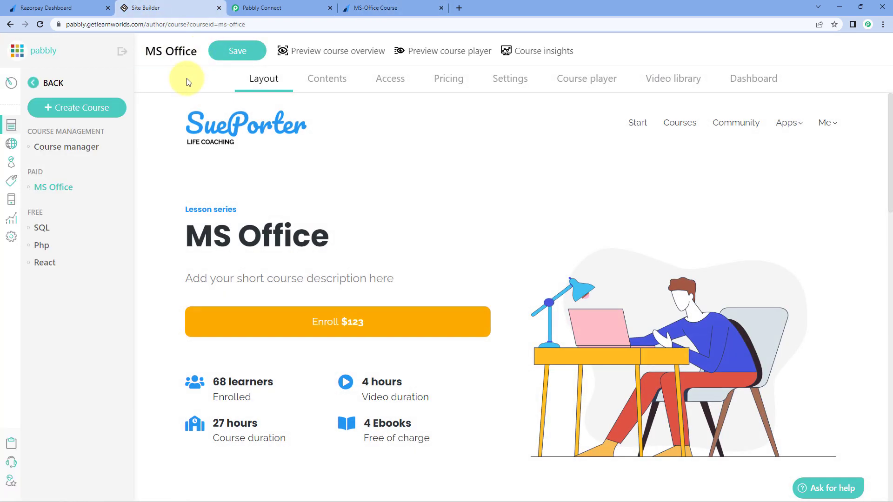
click(379, 6)
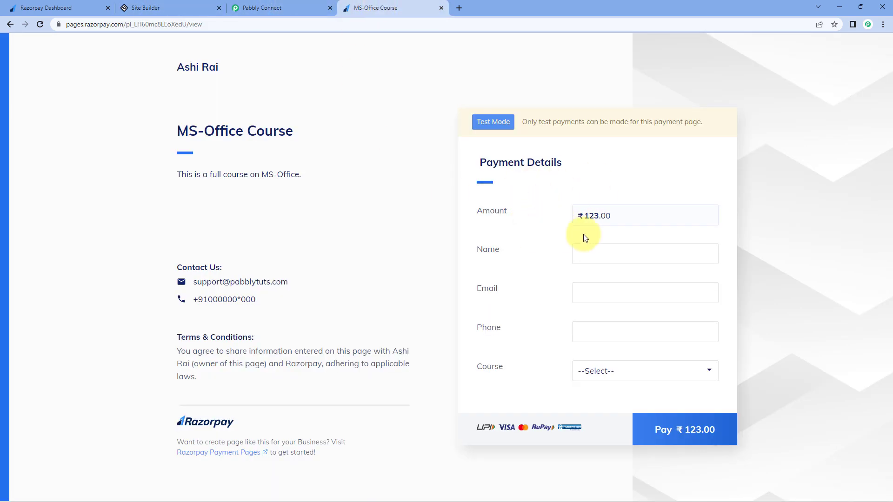
Step: Enter the test customer's name, e-mail and phone number on the payment form
click(596, 253)
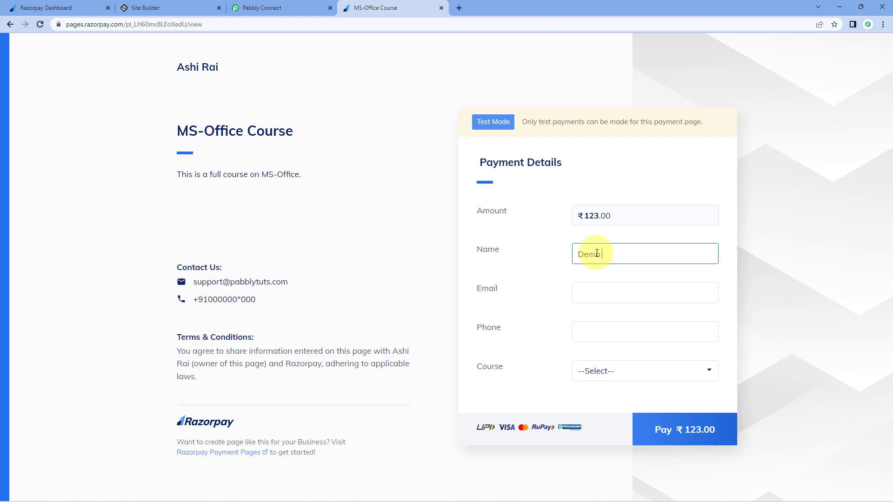
text(Demo User)
key(Tab)
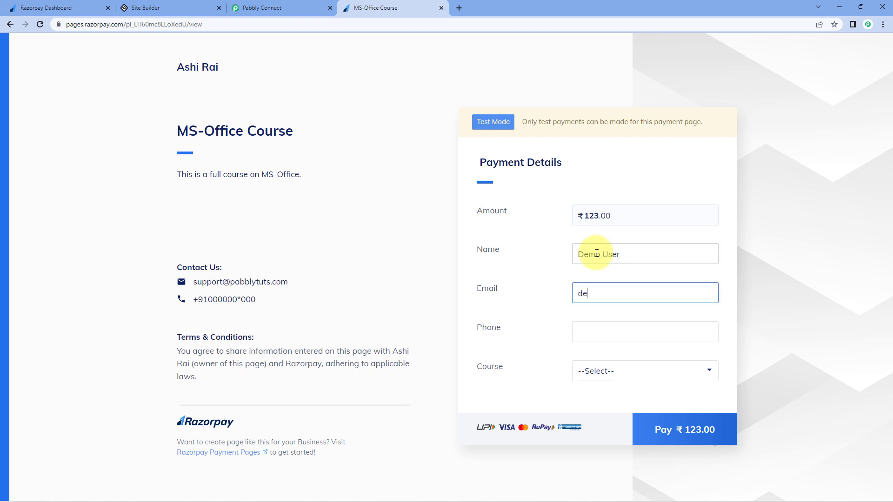
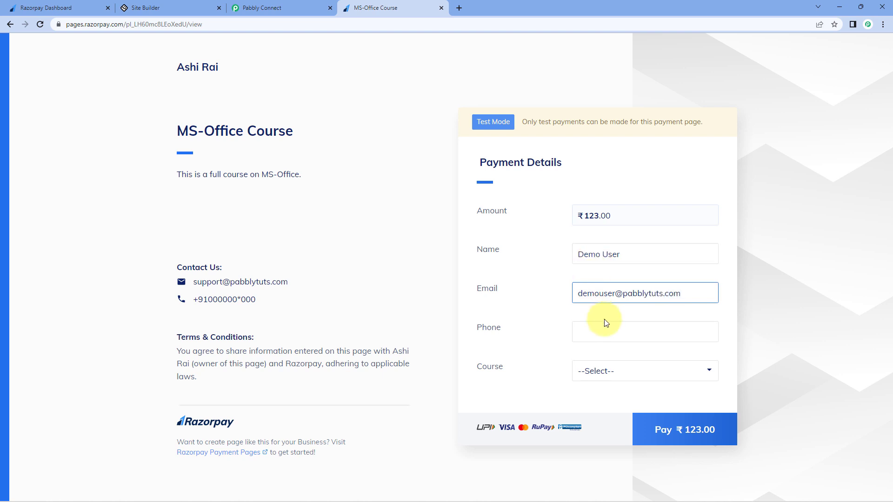
click(596, 328)
text(910000000*0)
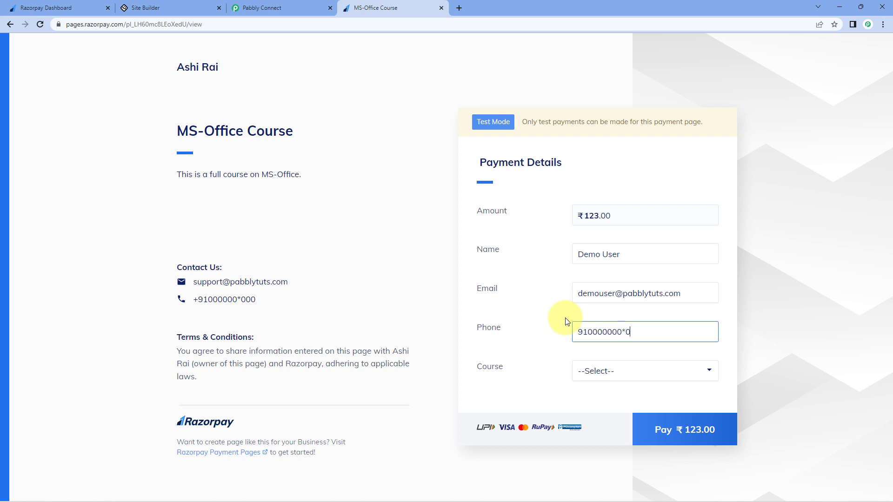
Step: Correct the phone number and choose MS-Office in the Course dropdown
click(630, 372)
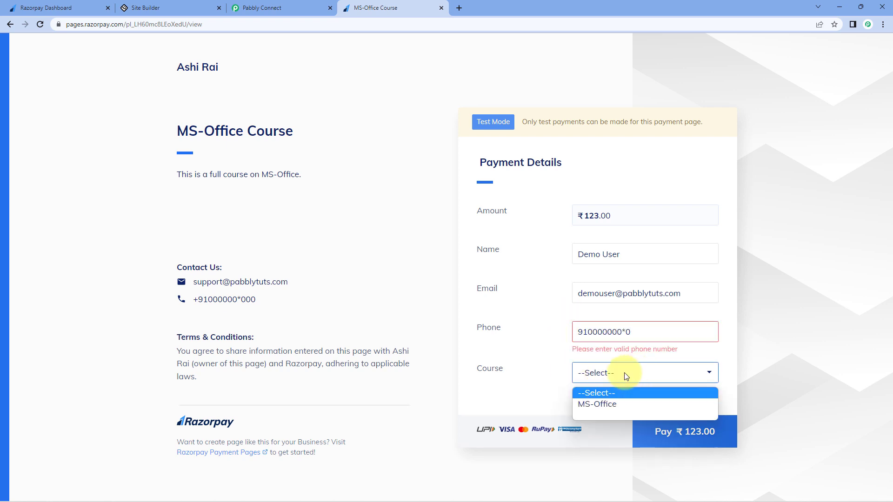
click(613, 406)
click(627, 330)
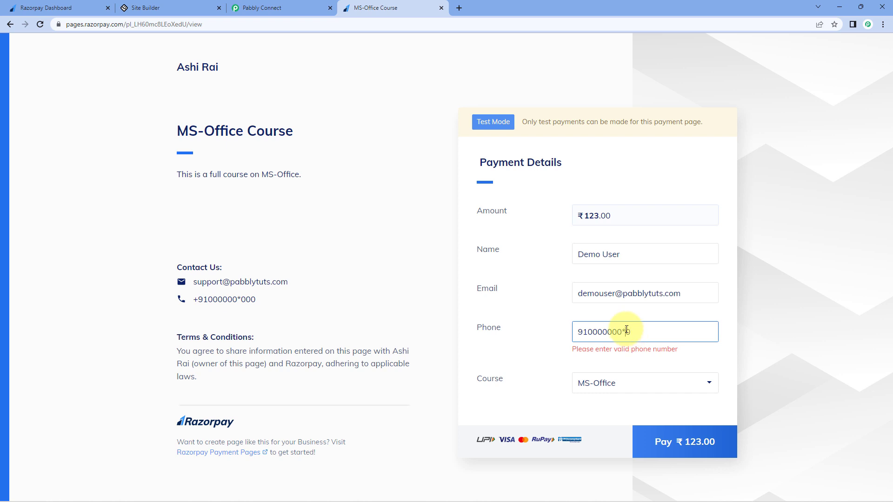
key(BackSpace)
text(0)
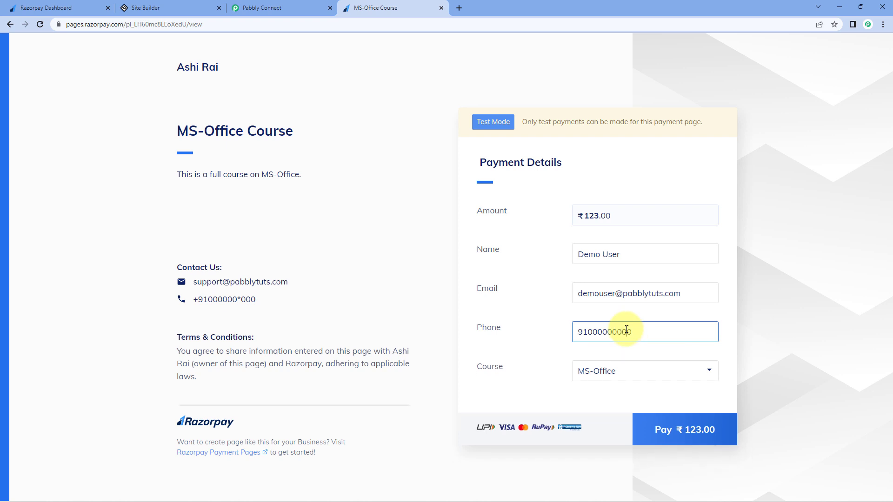
click(542, 362)
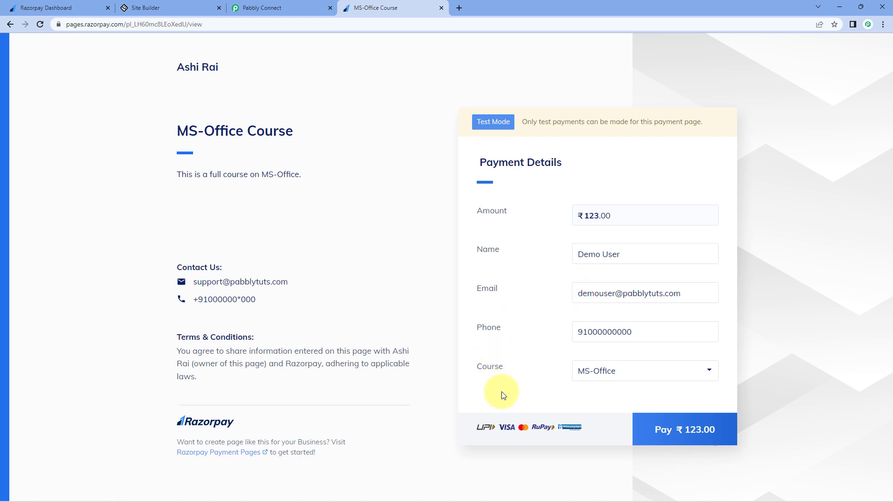
click(635, 373)
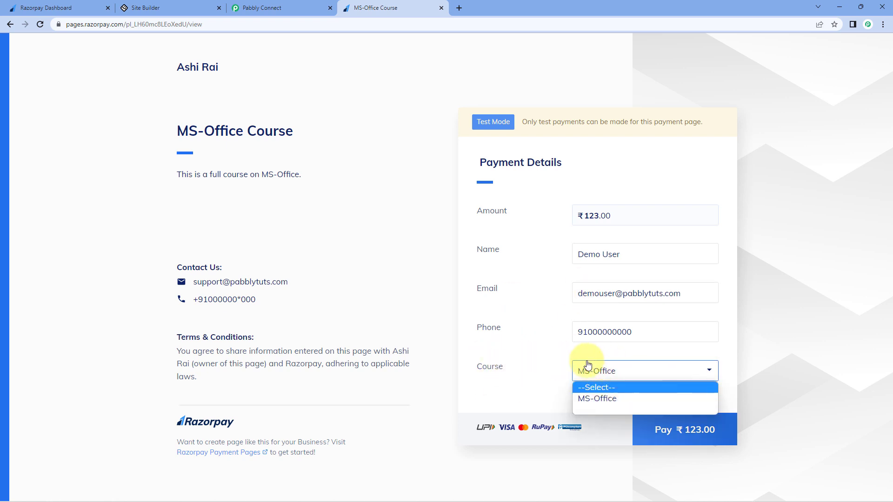
click(570, 394)
click(638, 375)
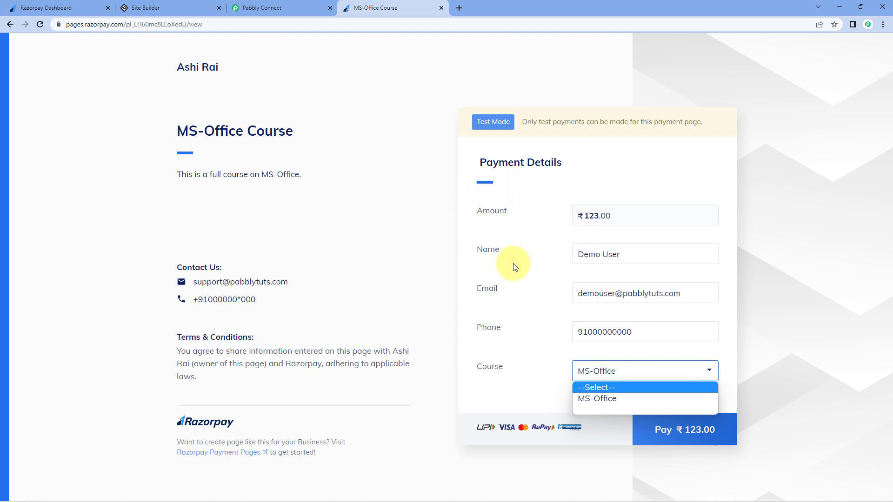
click(588, 398)
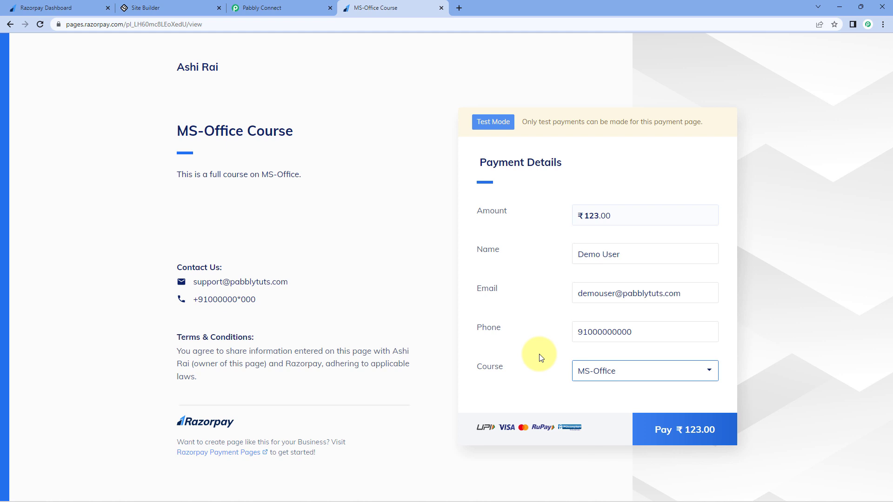
Step: Start the ₹123 payment and correct the contact phone number in Checkout
click(695, 426)
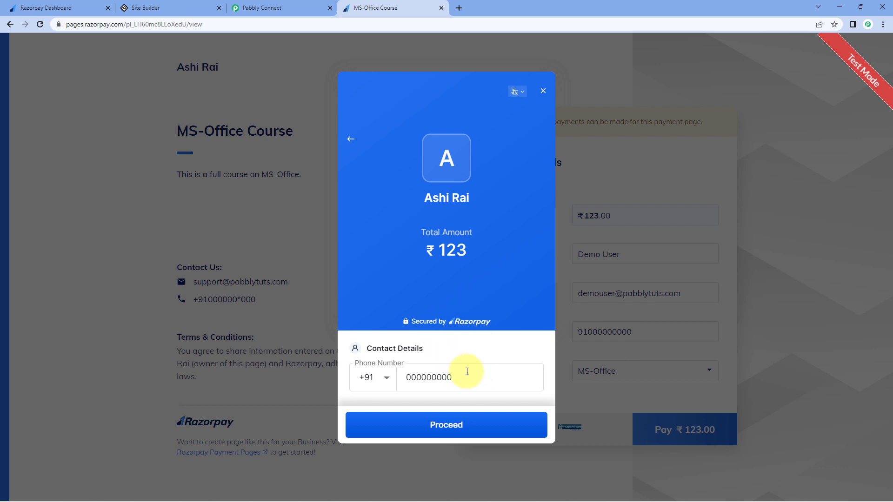
click(464, 425)
text(0)
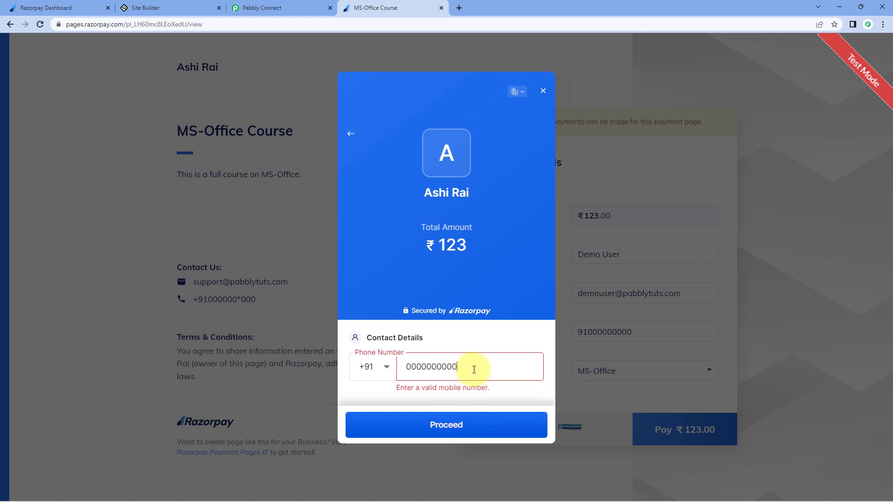
click(476, 427)
drag(460, 366, 399, 365)
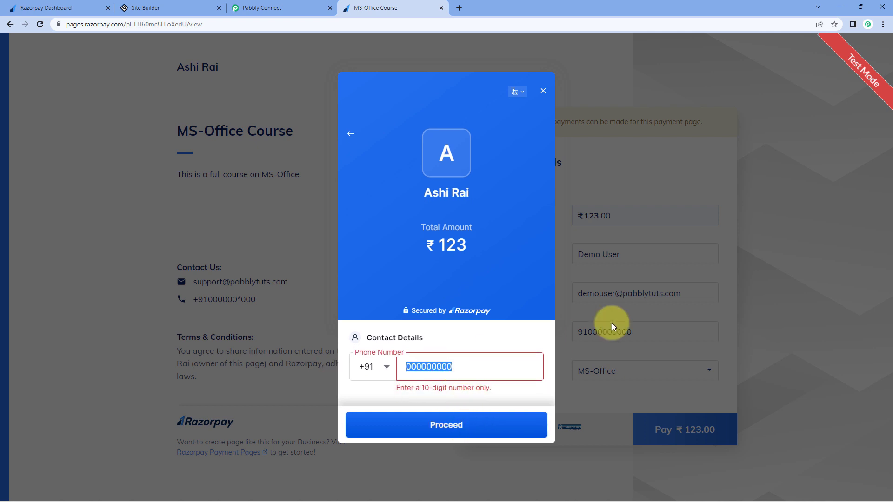
text(910)
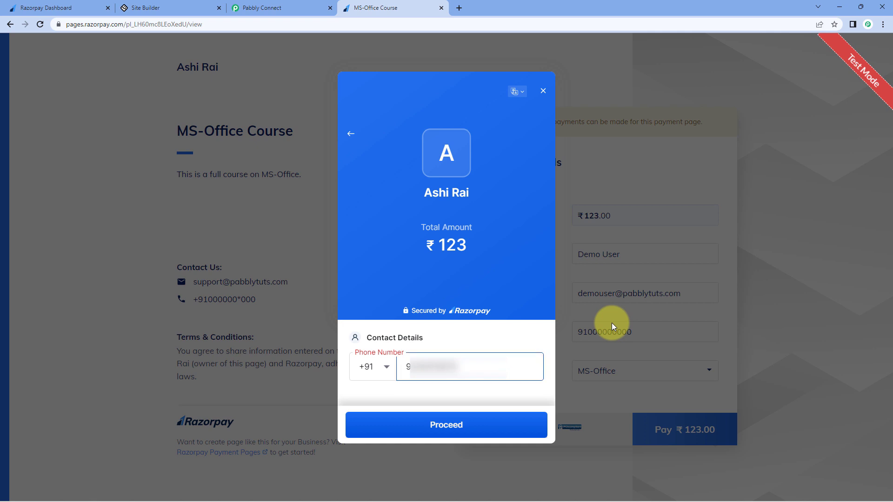
click(434, 425)
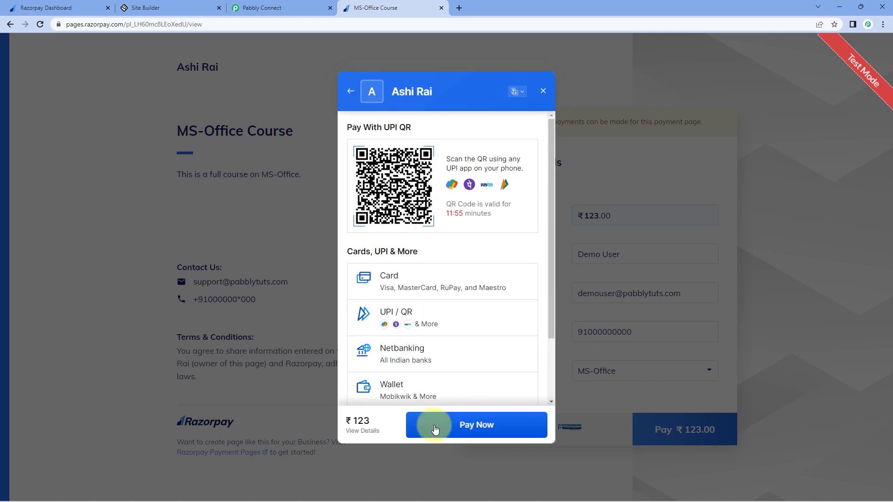
Step: Pay by card with the test card, expiry 12/25, CVV 123, and mark it successful
click(408, 278)
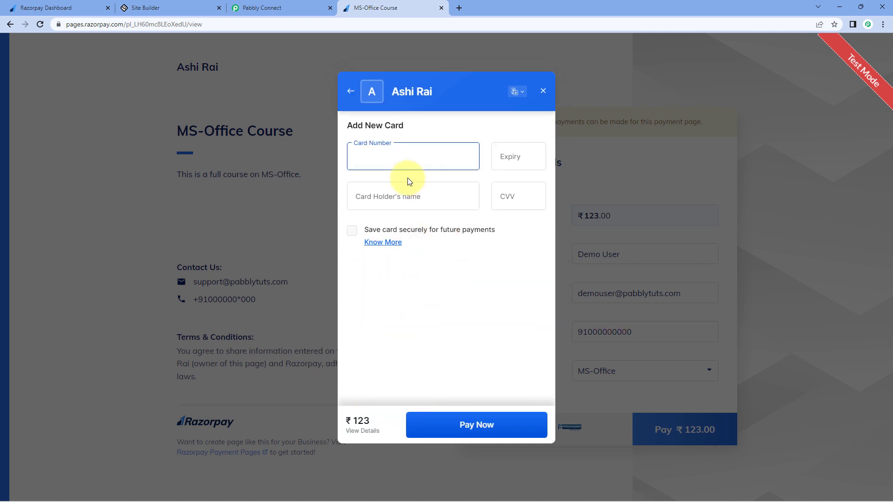
text(4111111111111111)
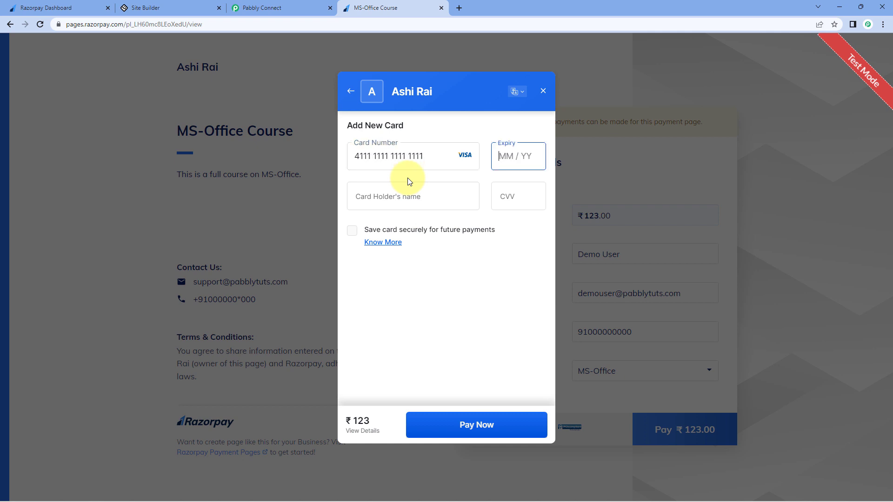
text(12 /25)
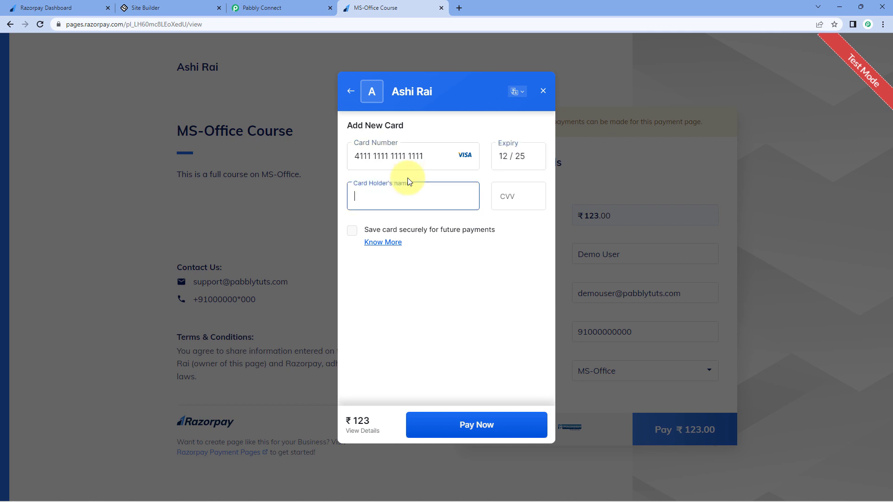
key(Tab)
click(397, 195)
text(Demo)
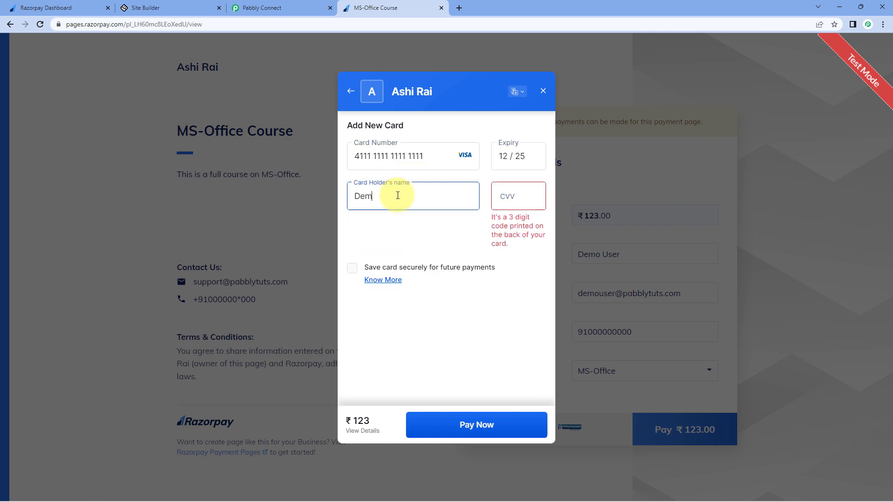
key(Tab)
text(123)
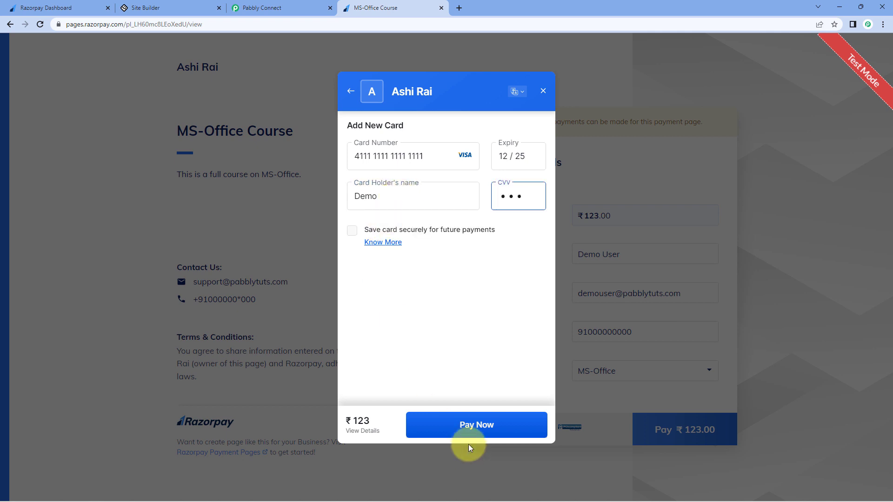
click(468, 425)
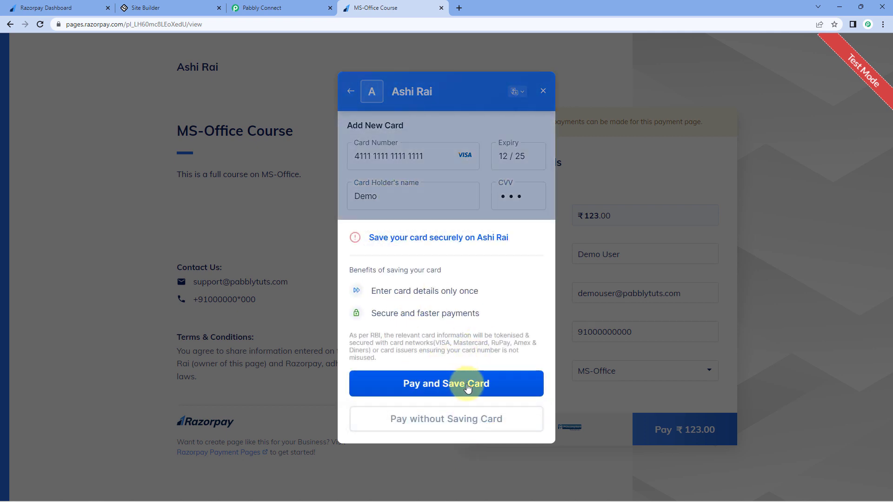
click(462, 420)
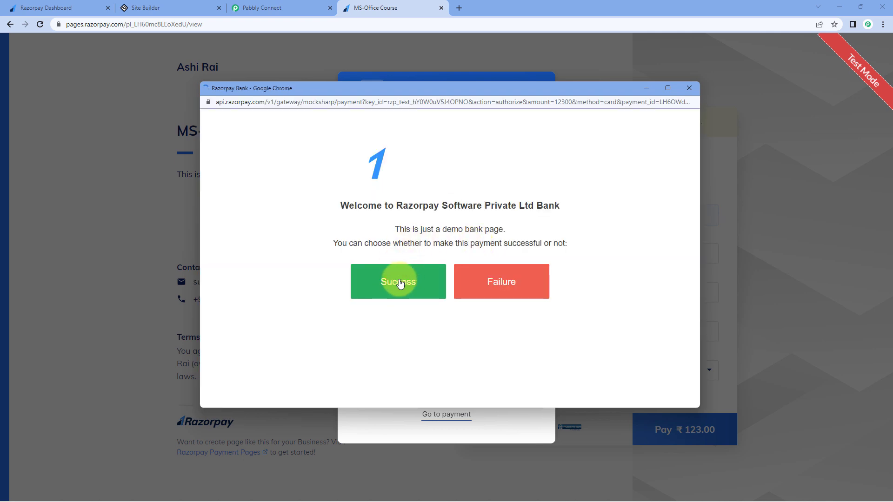
click(399, 282)
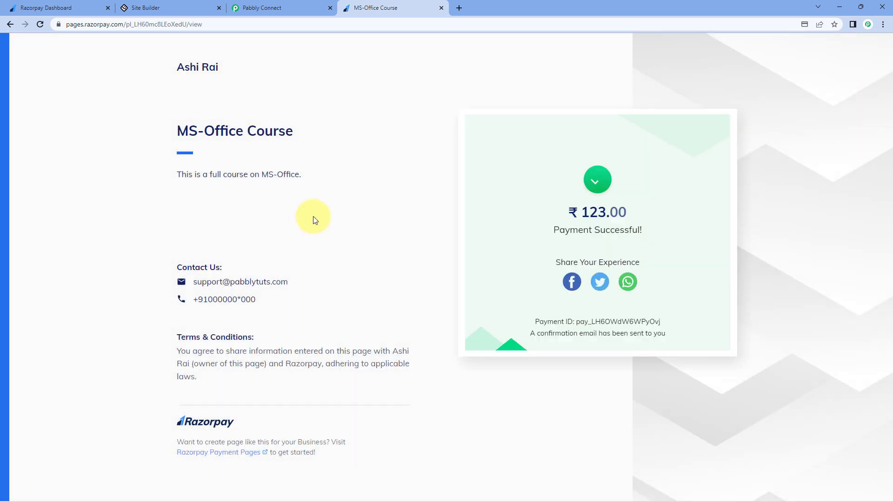
Step: Review the captured phone, name, e-mail and course values in Pabbly's Response Received
click(309, 6)
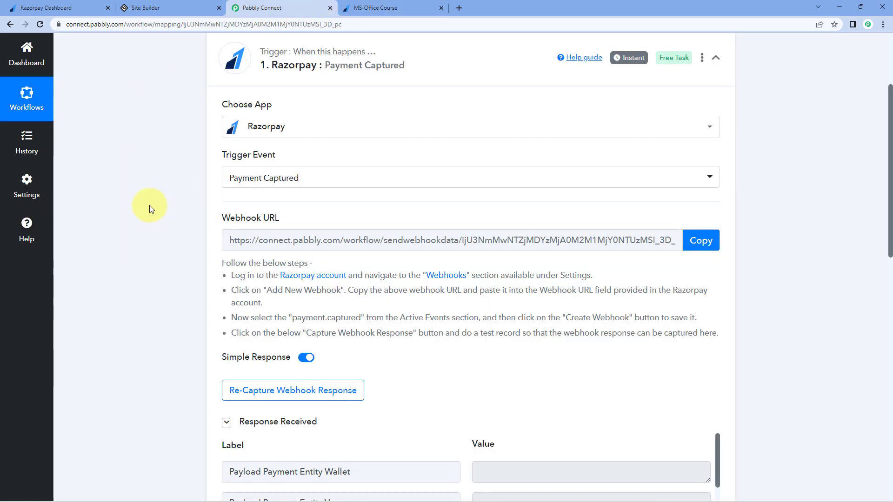
scroll(149, 205, down, 7)
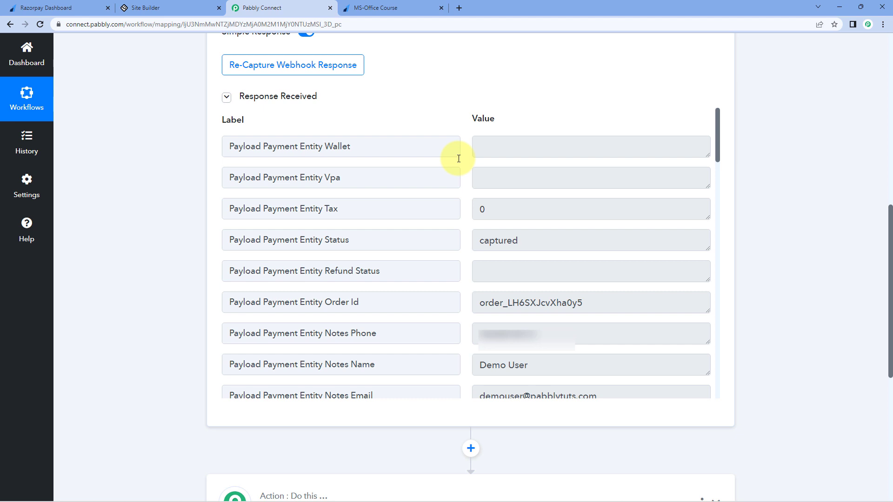
drag(538, 334, 470, 337)
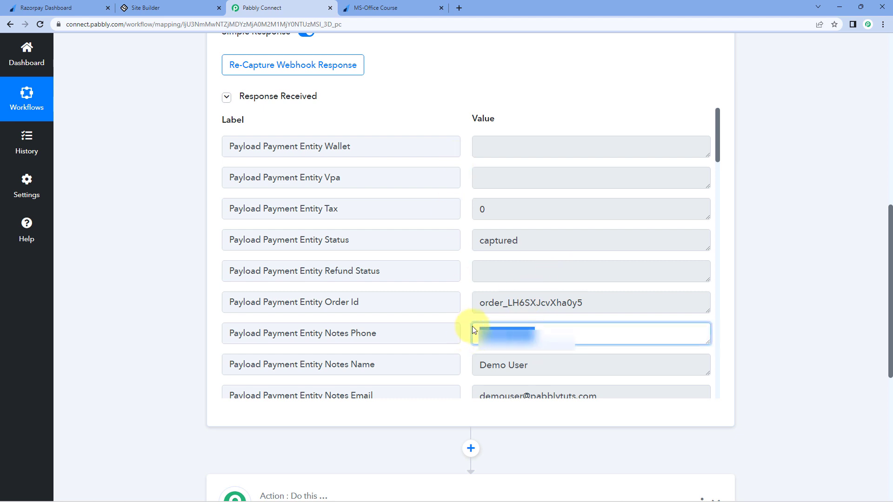
click(528, 365)
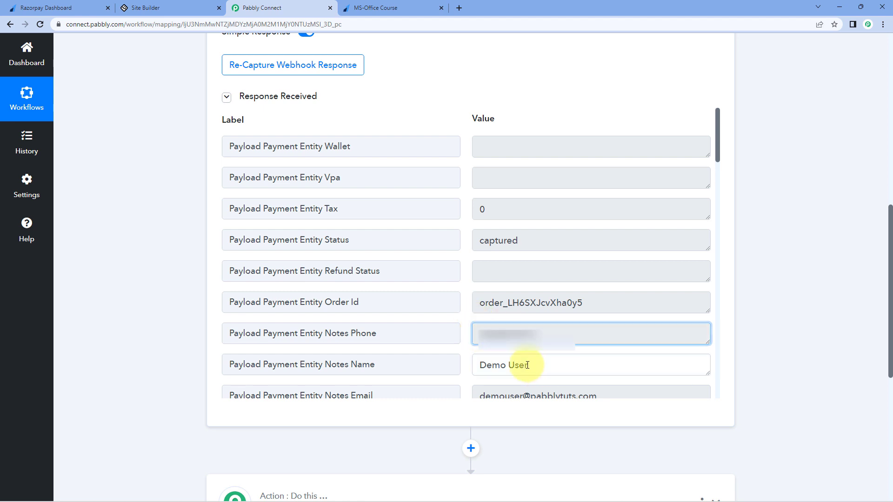
drag(528, 365, 470, 323)
scroll(470, 323, down, 5)
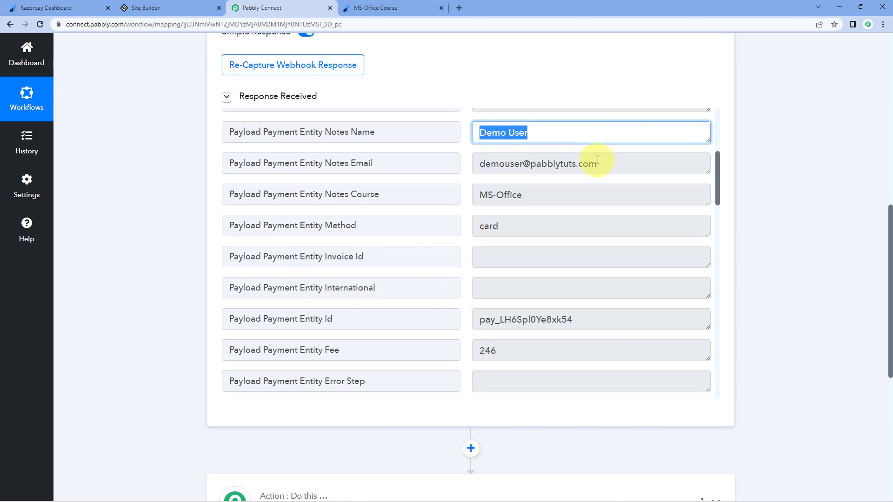
drag(597, 161, 472, 164)
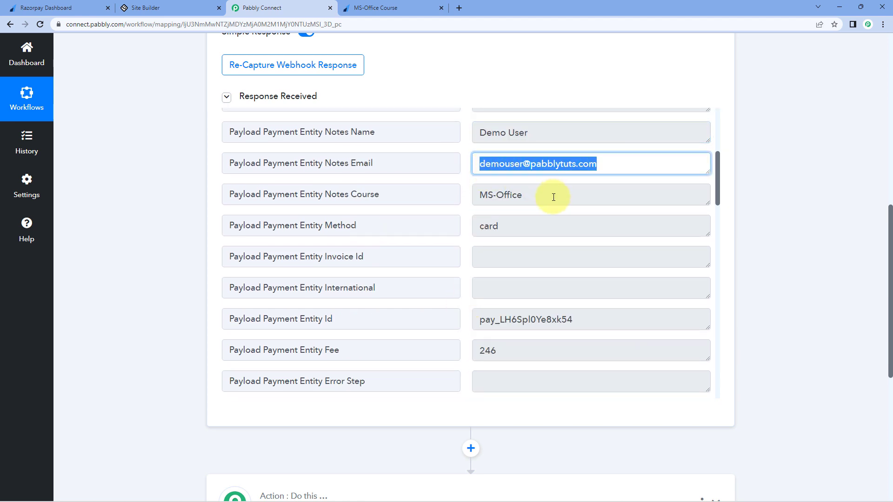
drag(553, 197, 463, 195)
click(467, 193)
Step: Highlight the captured Notes Course value MS-Office and scroll down to the action step
scroll(462, 253, down, 9)
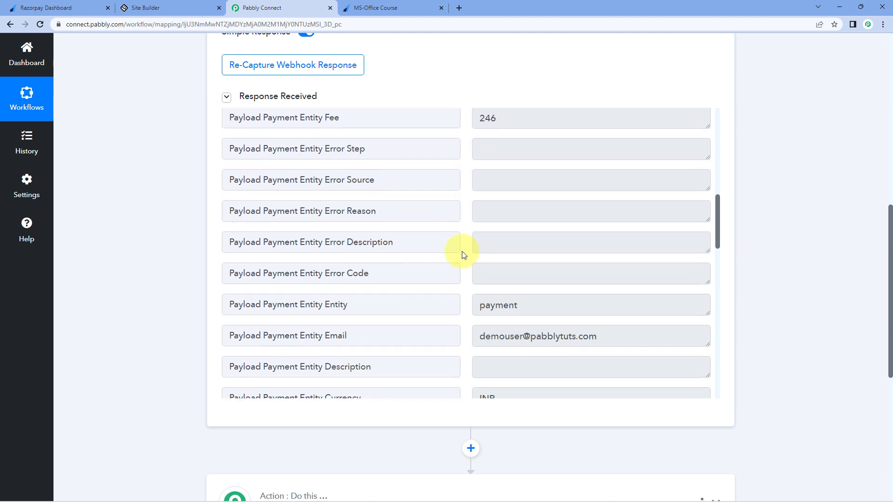
scroll(462, 255, up, 9)
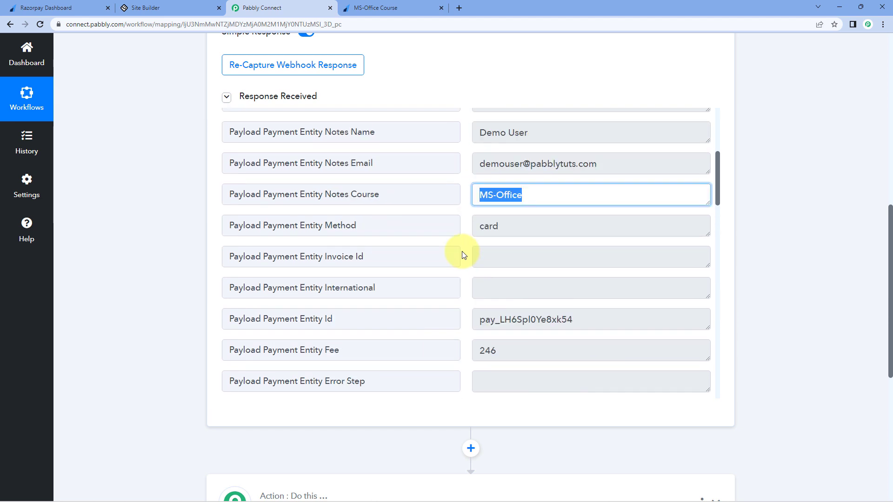
scroll(462, 255, down, 9)
scroll(462, 254, down, 8)
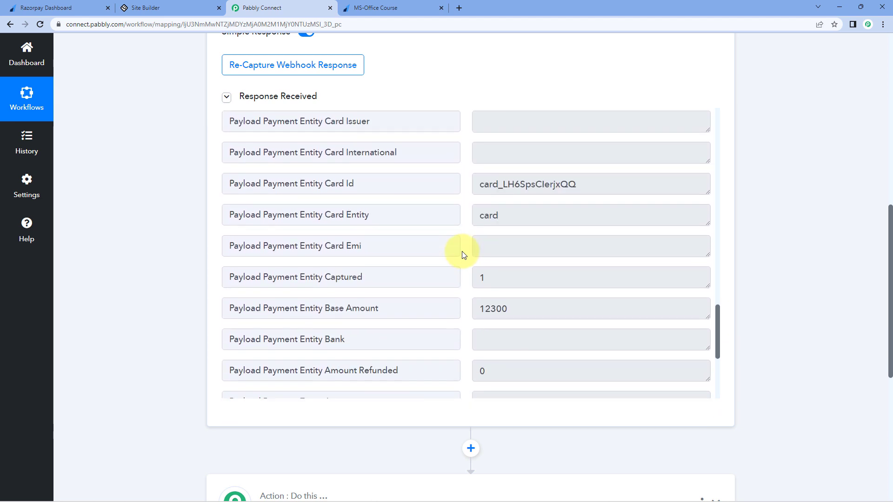
scroll(463, 255, up, 3)
scroll(463, 255, up, 1)
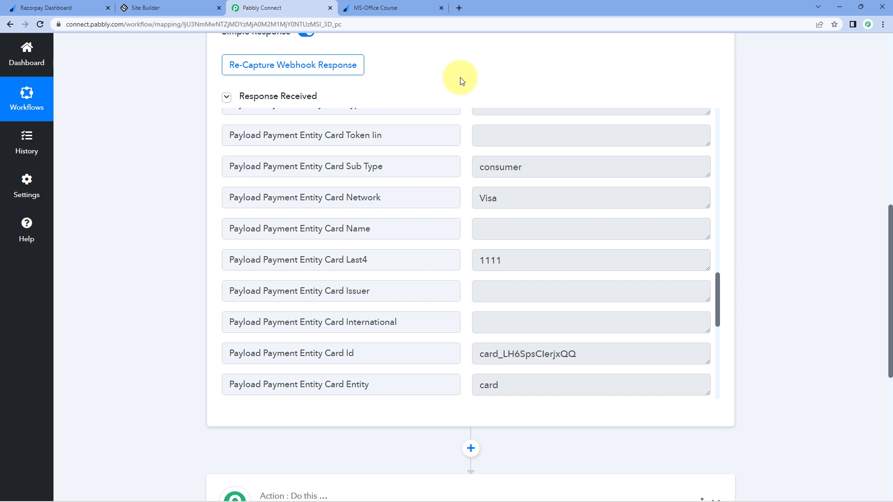
scroll(472, 182, up, 5)
scroll(463, 204, down, 1)
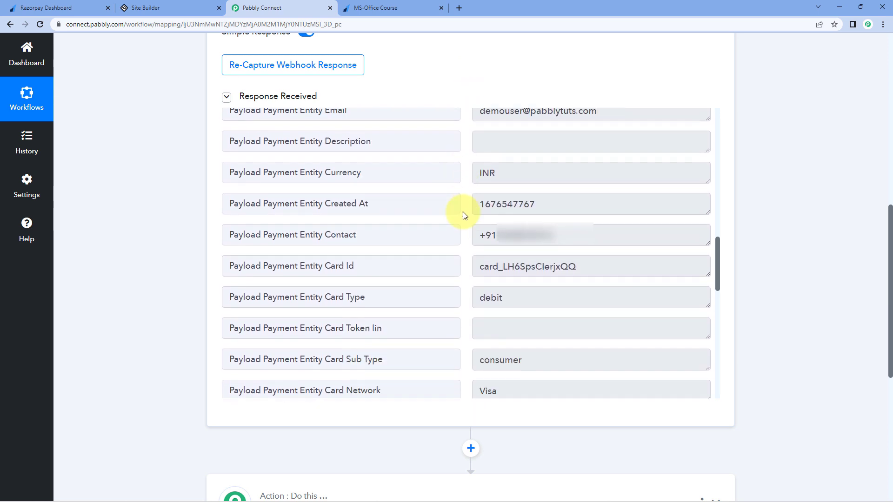
scroll(462, 211, down, 5)
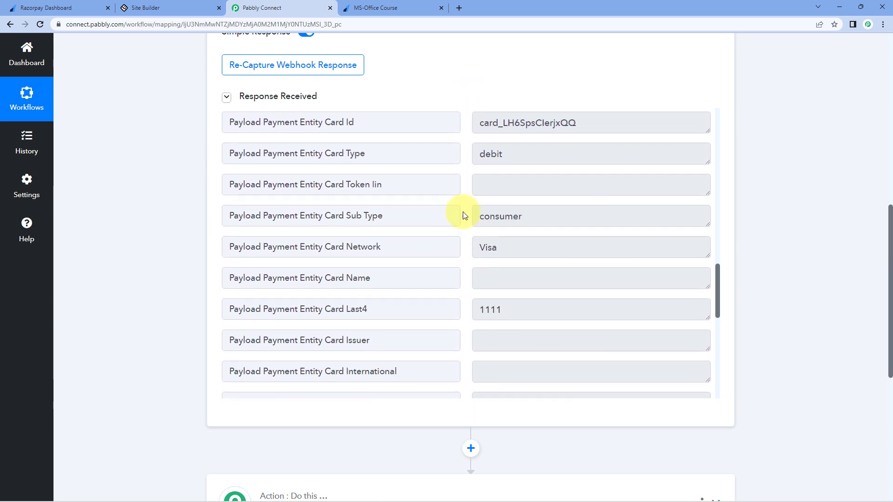
scroll(464, 214, up, 8)
scroll(468, 181, up, 4)
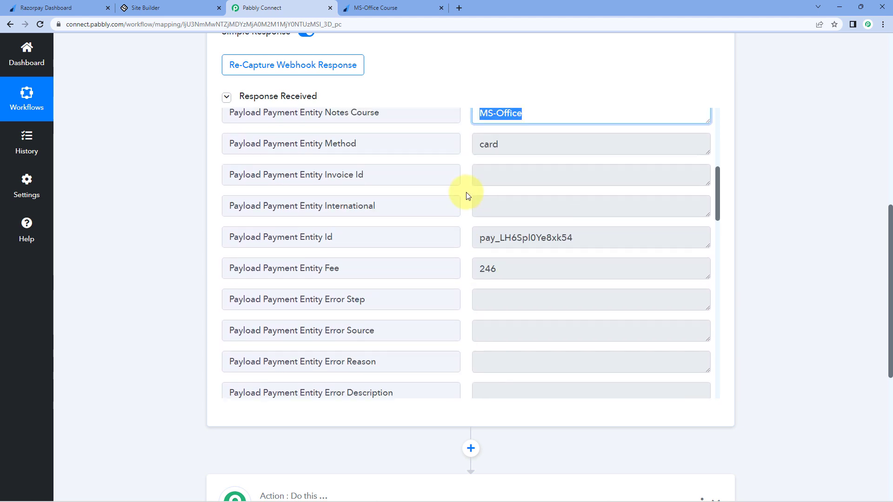
click(464, 169)
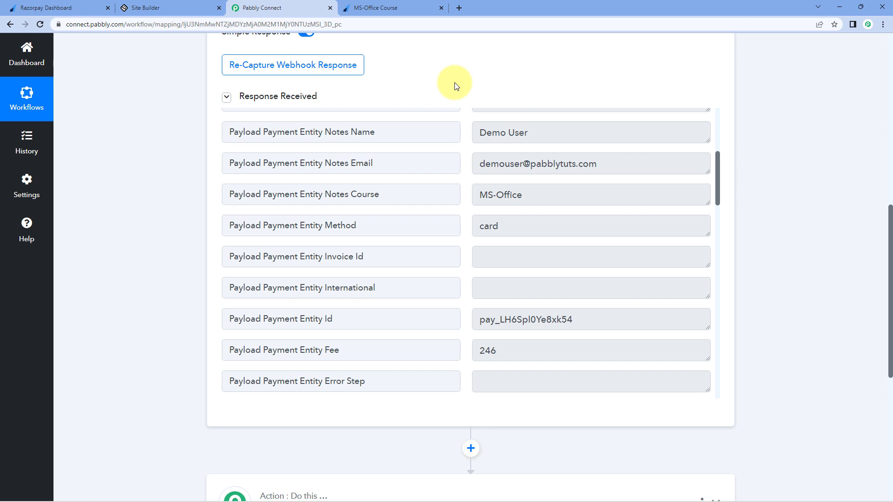
drag(531, 201, 451, 195)
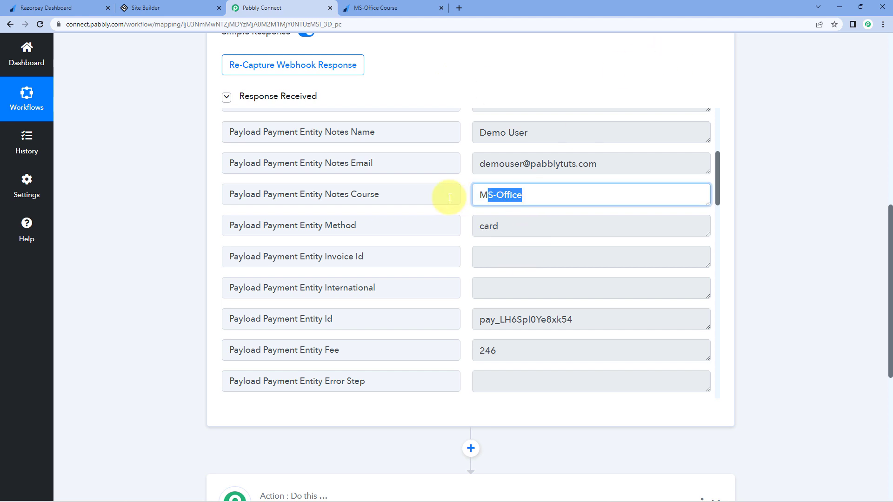
click(466, 197)
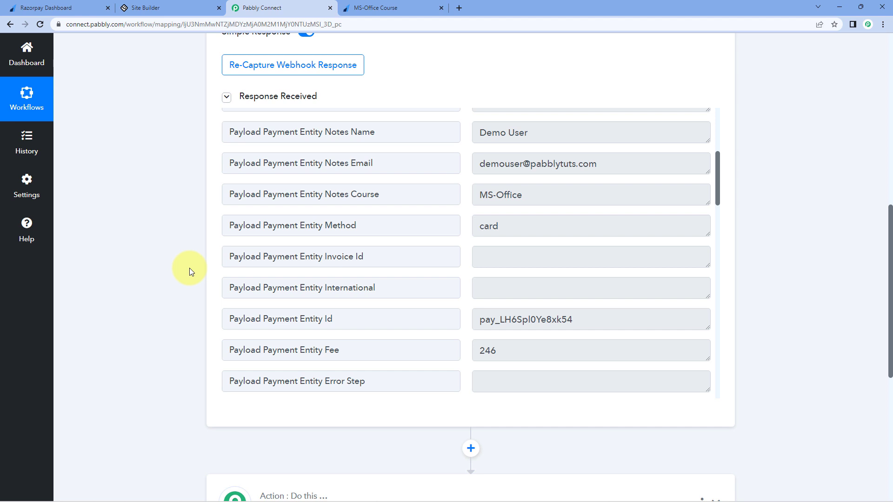
scroll(189, 269, down, 1)
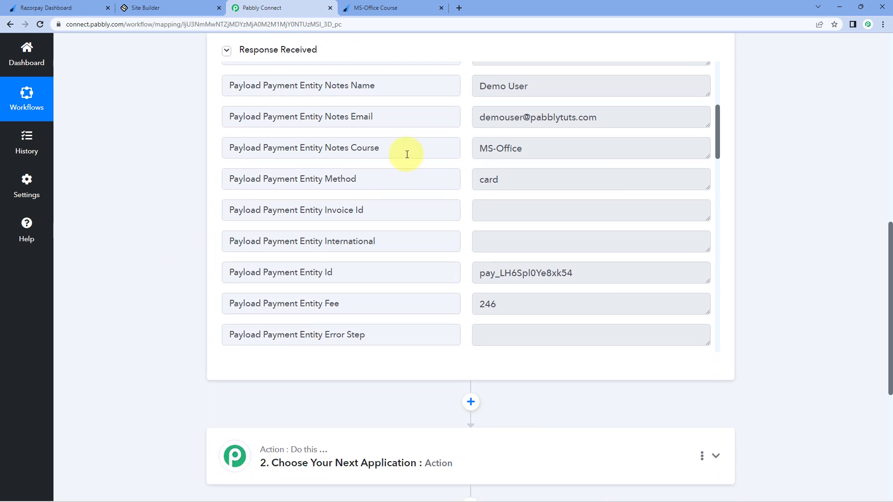
click(408, 148)
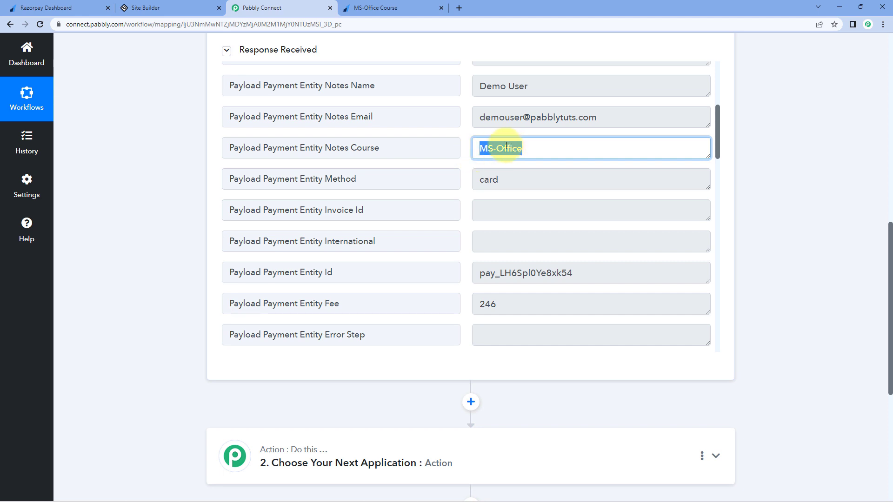
click(526, 148)
click(470, 149)
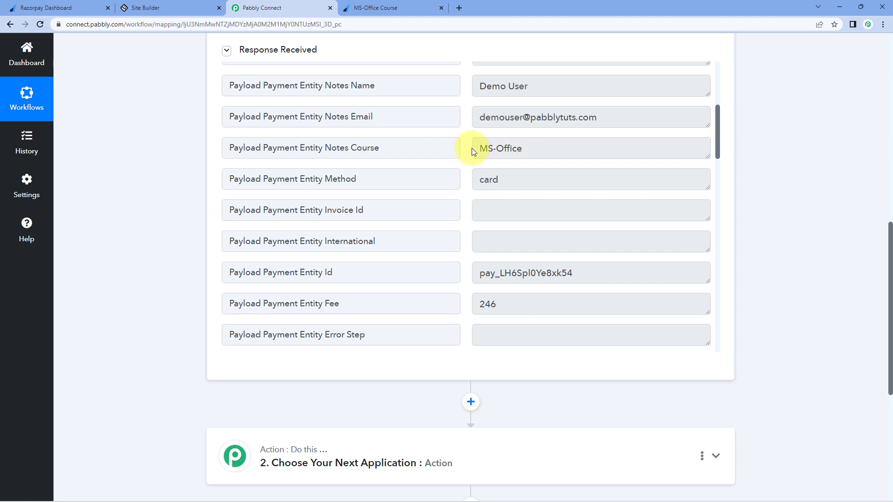
mouse_move(541, 153)
mouse_down()
mouse_move(478, 152)
mouse_move(539, 152)
mouse_up()
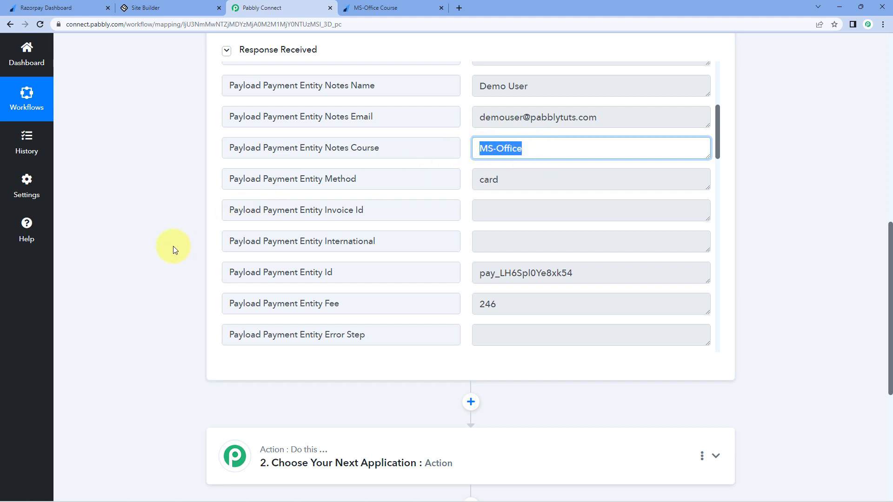
scroll(173, 248, down, 4)
scroll(173, 250, down, 2)
Step: Make the action step Filter by Pabbly and browse the Razorpay Payment Captured fields
click(400, 186)
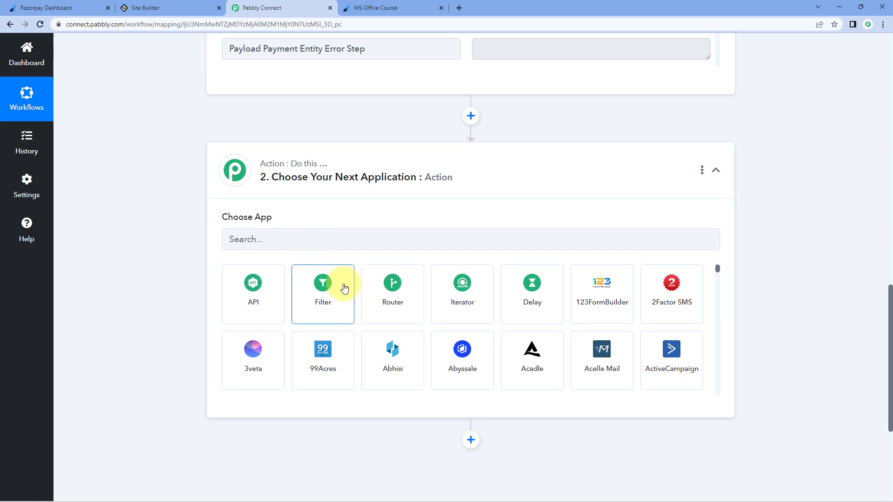
click(343, 286)
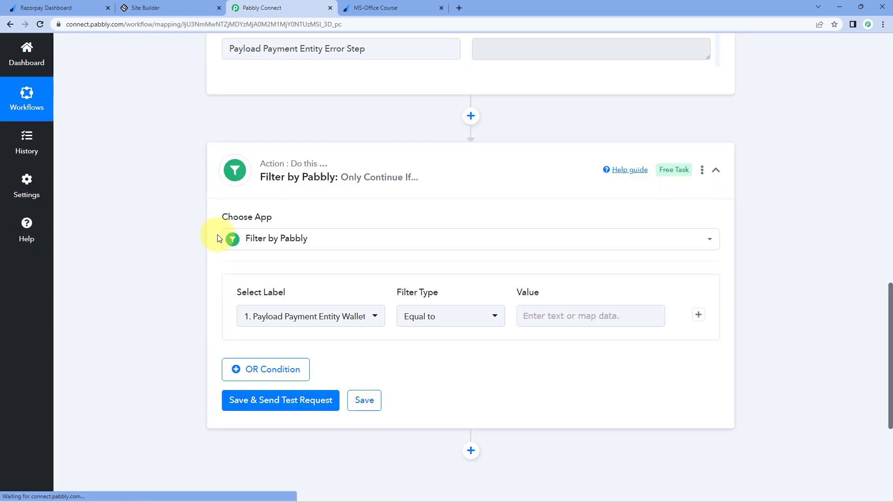
scroll(217, 233, down, 1)
scroll(334, 200, down, 2)
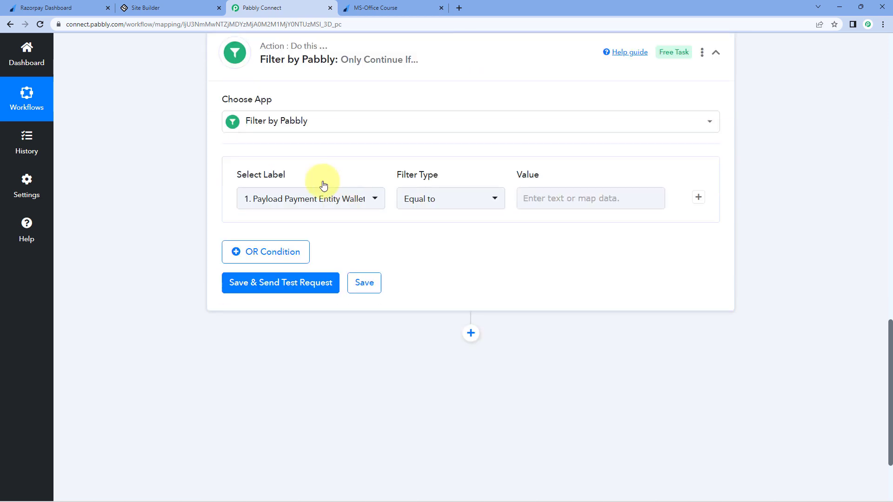
click(373, 181)
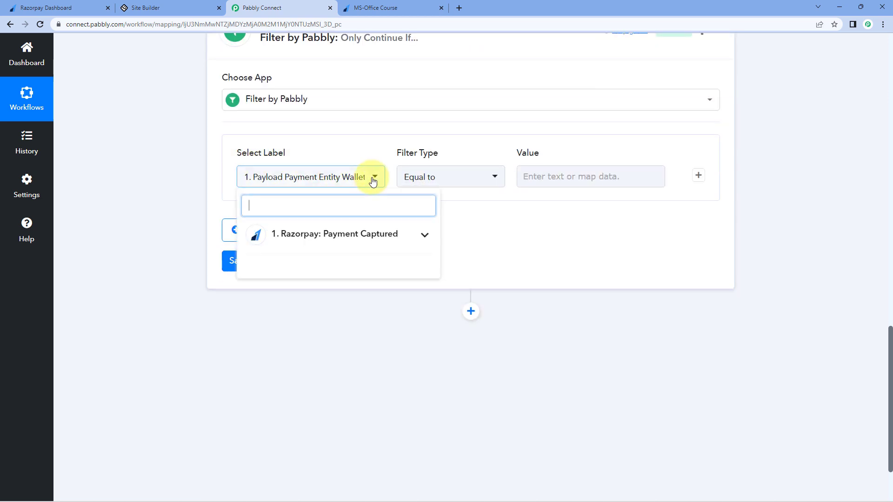
click(418, 236)
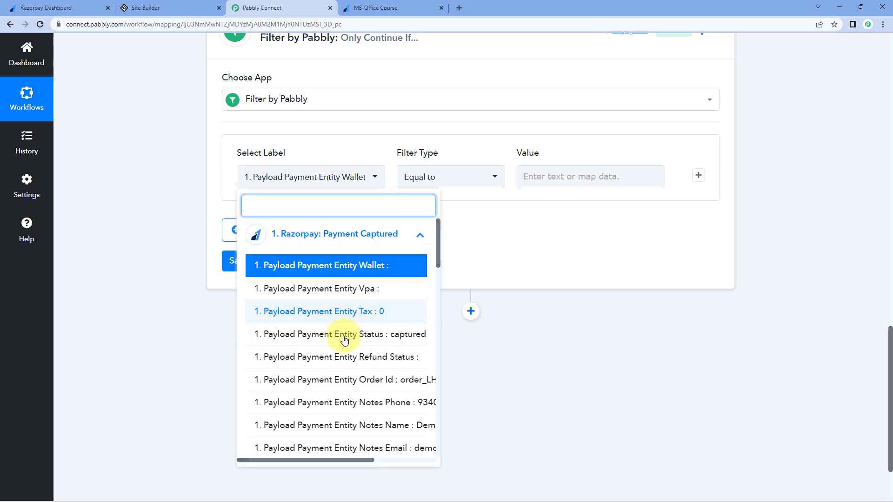
scroll(354, 354, down, 3)
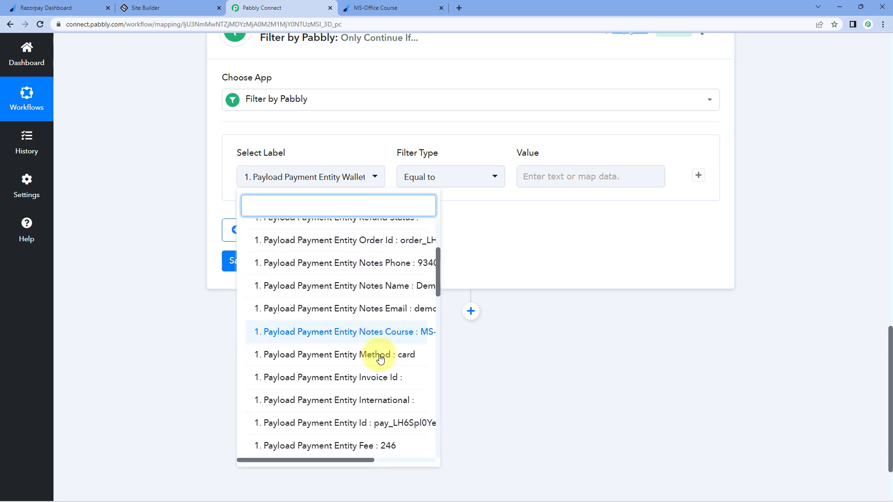
scroll(297, 408, down, 1)
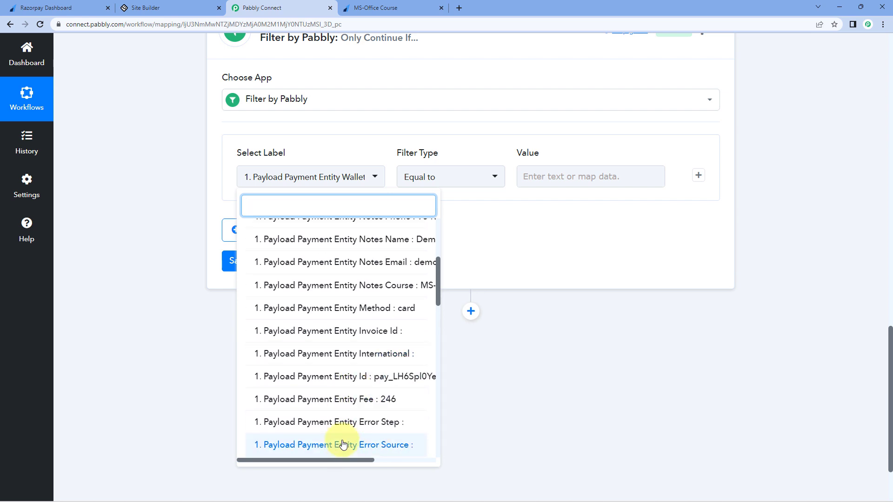
click(370, 464)
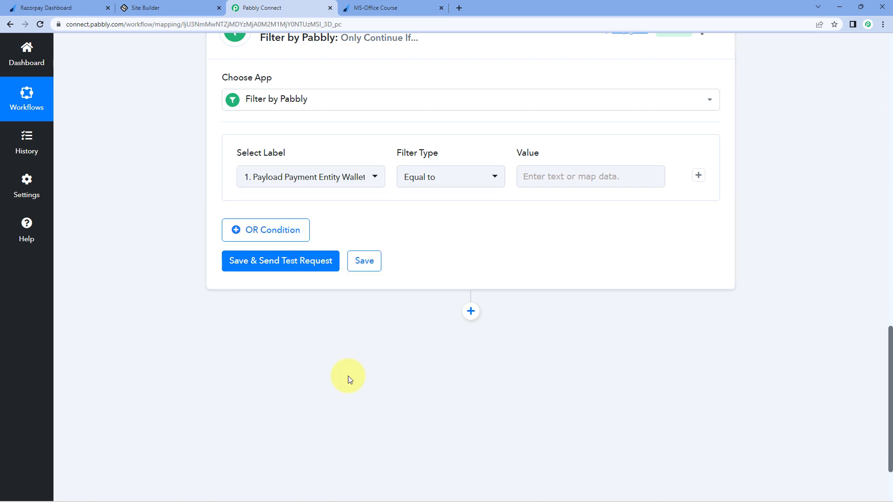
Step: Filter on Payload Payment Entity Notes Course, Equal to MS-Office
click(349, 180)
scroll(375, 337, down, 3)
scroll(372, 344, up, 3)
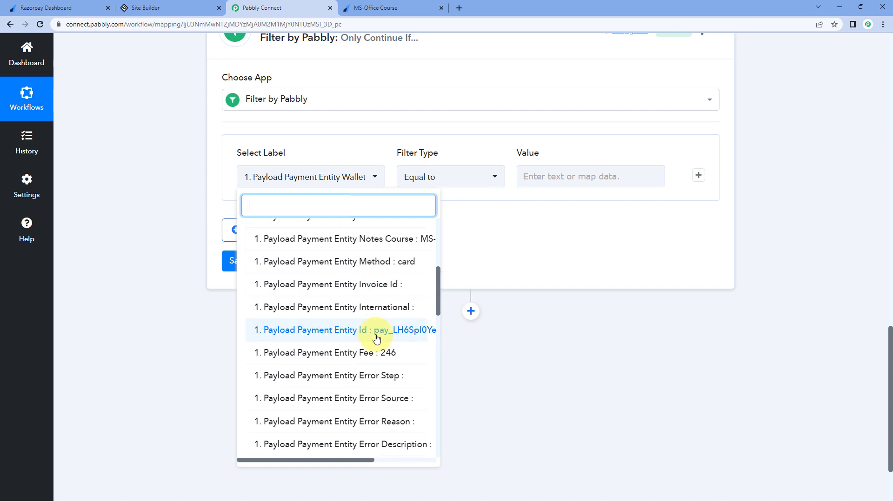
scroll(370, 351, down, 1)
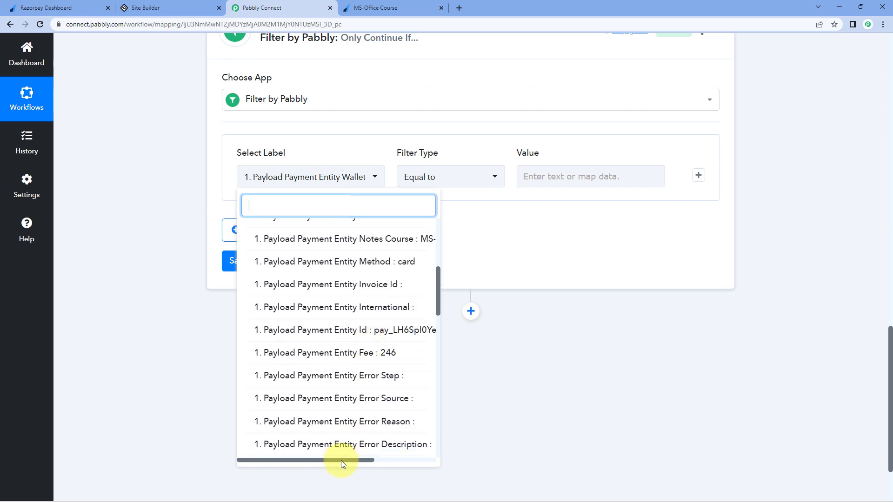
drag(341, 460, 366, 402)
click(371, 238)
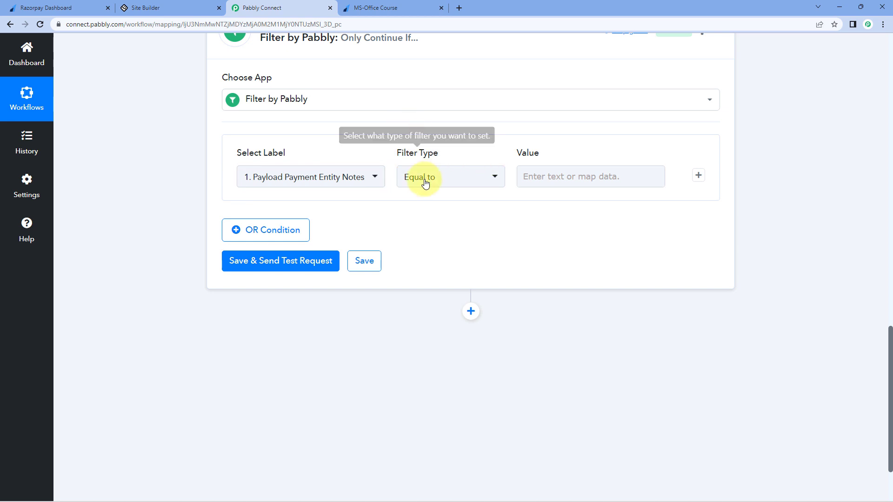
click(544, 172)
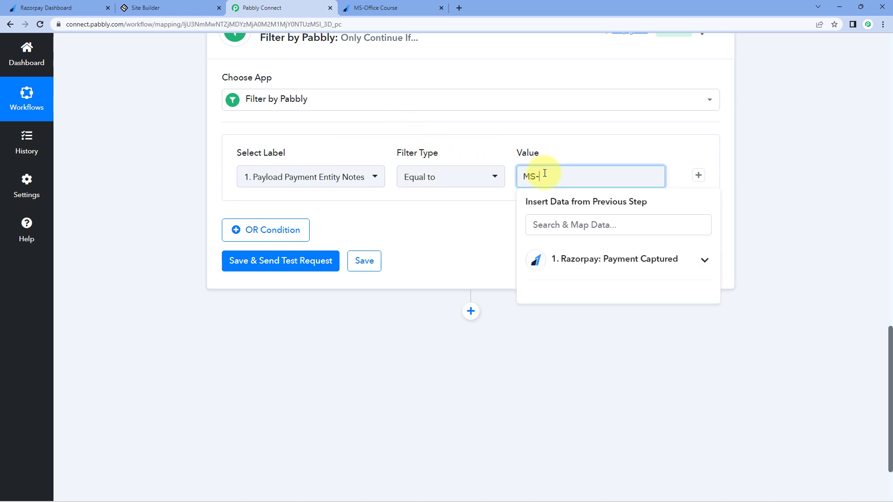
click(480, 122)
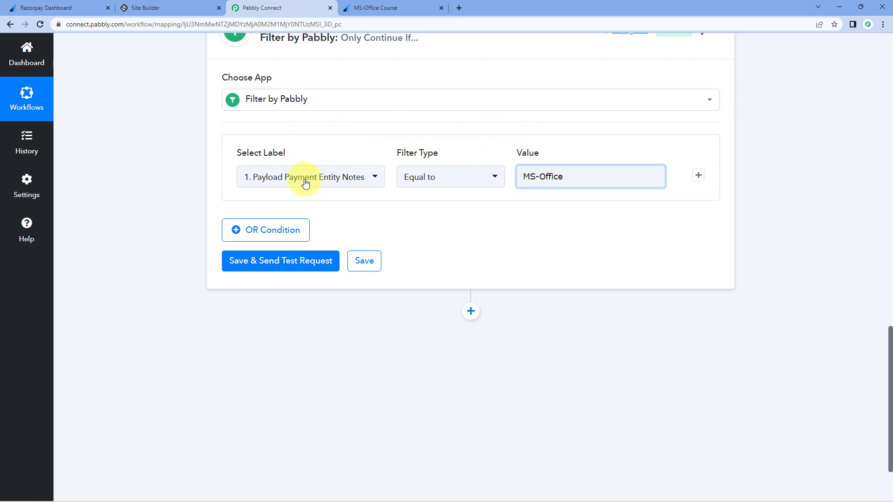
scroll(455, 135, up, 6)
triple_click(574, 457)
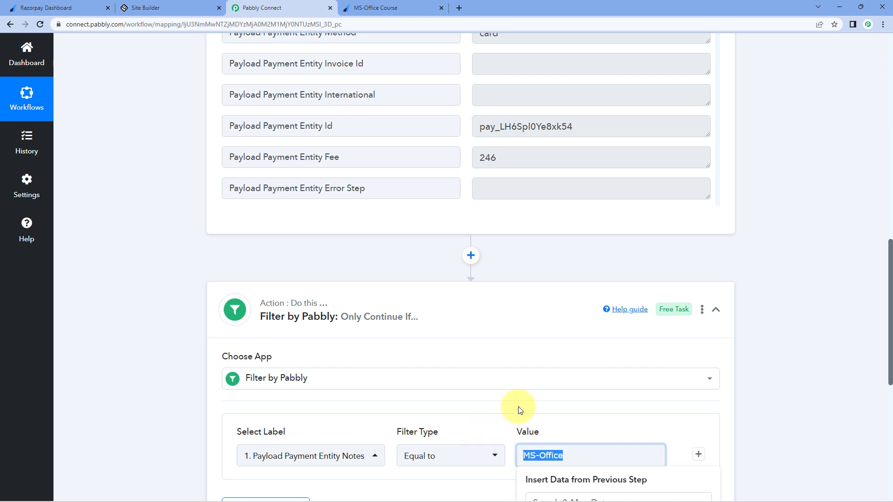
scroll(554, 247, up, 1)
scroll(553, 227, up, 3)
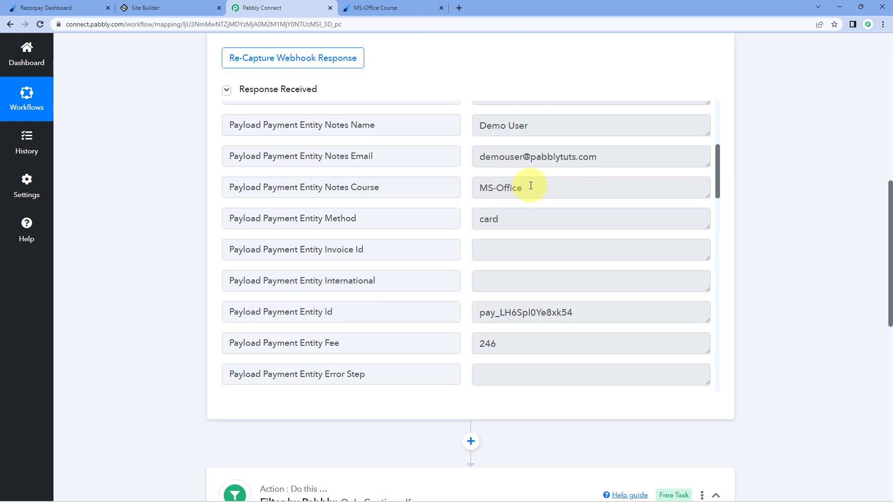
drag(528, 186, 442, 187)
click(415, 167)
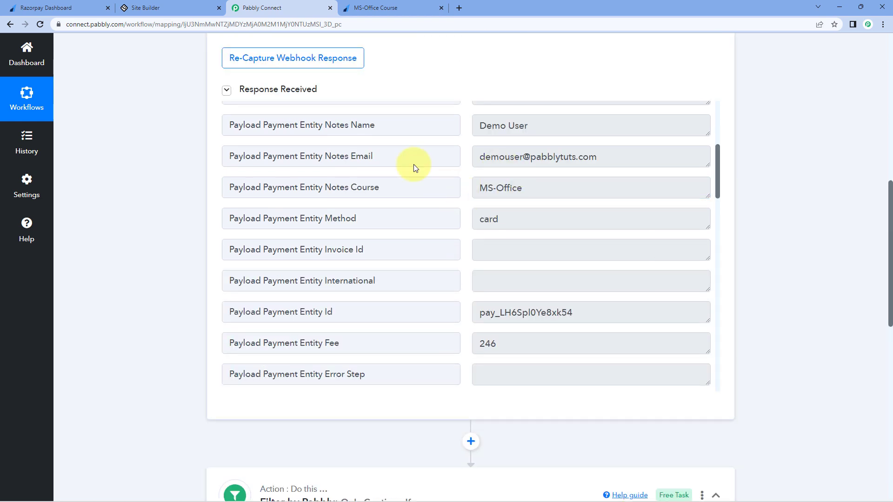
scroll(166, 258, down, 7)
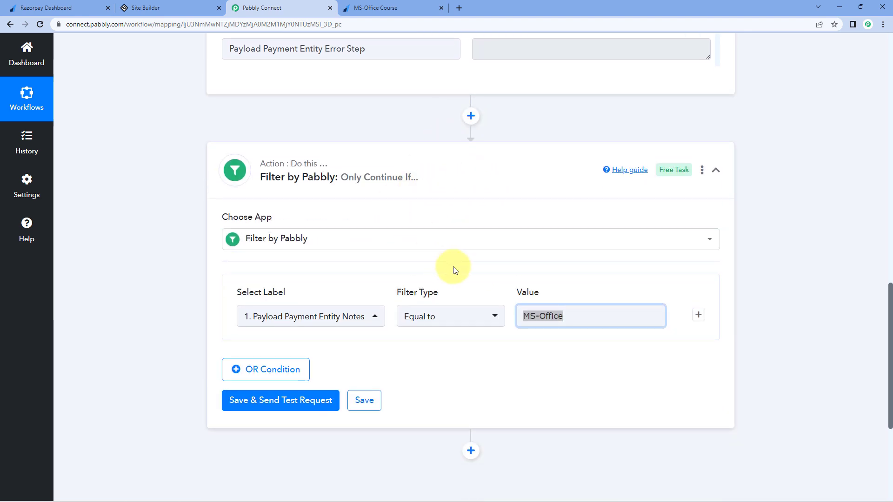
Step: Save and test the filter, confirming 'Condition is true' against the captured Notes Course value
click(283, 401)
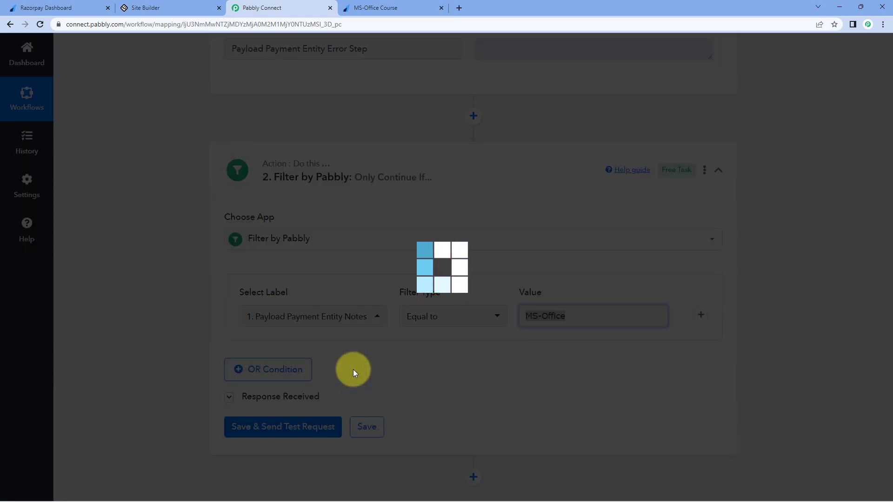
scroll(353, 372, down, 3)
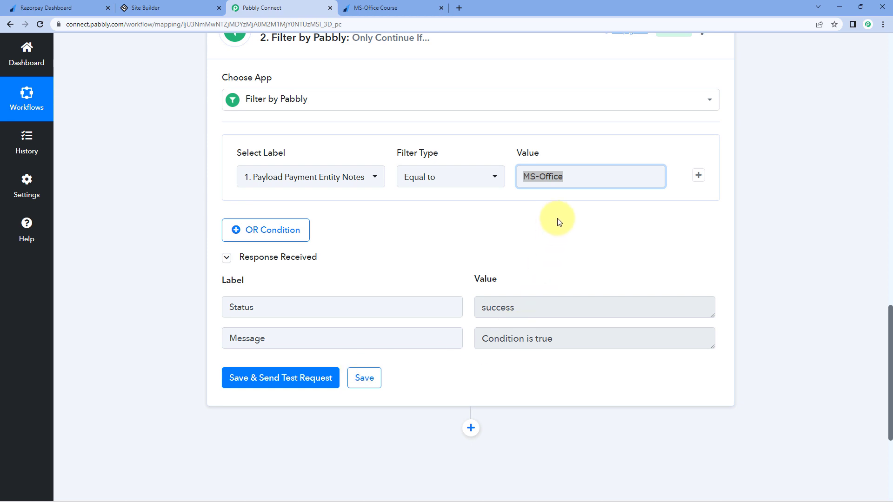
click(578, 176)
click(415, 242)
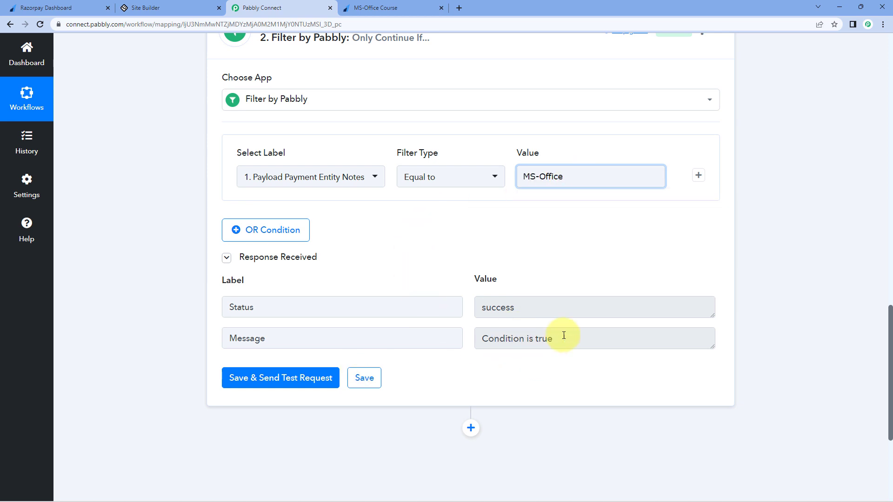
scroll(582, 299, up, 8)
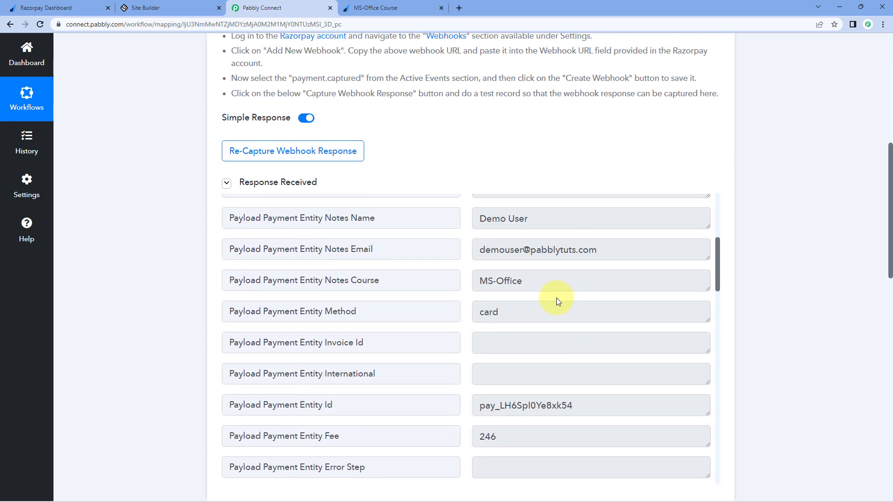
drag(541, 279, 485, 277)
click(422, 274)
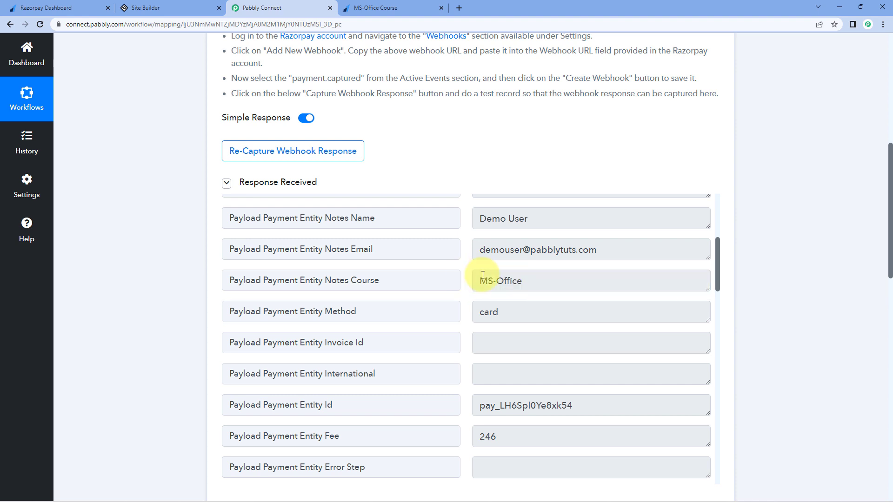
scroll(763, 303, down, 10)
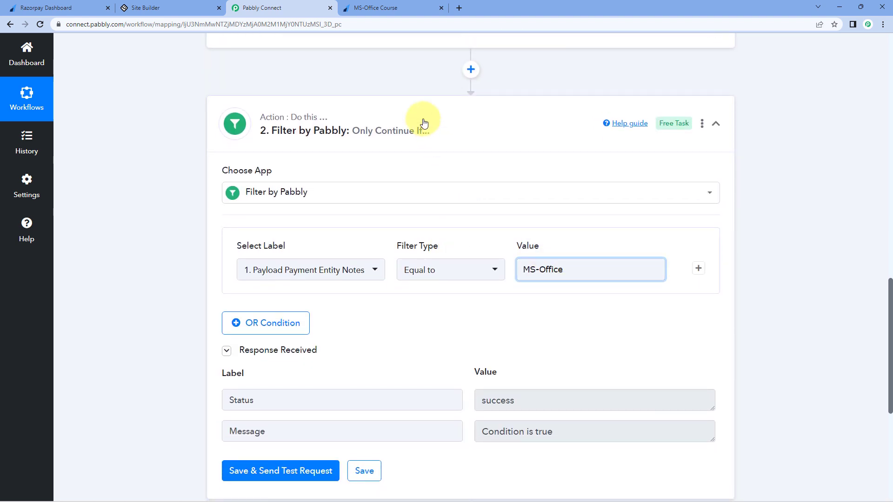
Step: Compare the MS-Office filter value with the payment page, then collapse the filter step
click(409, 6)
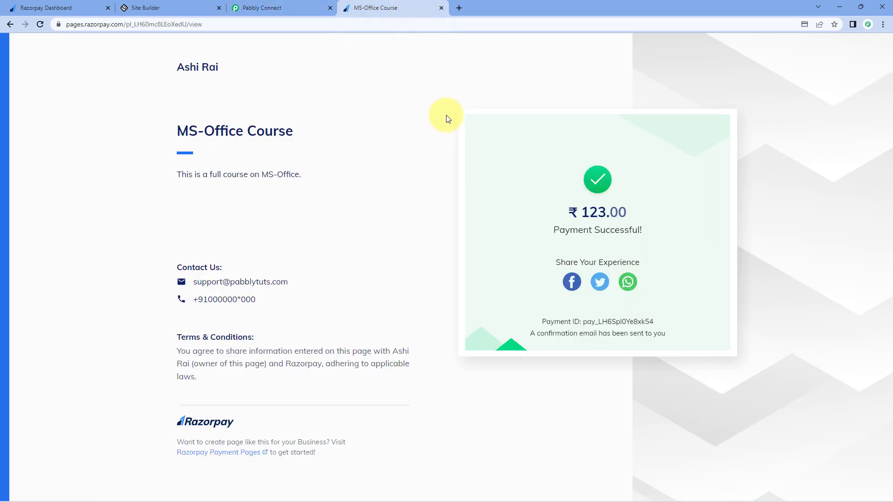
click(269, 5)
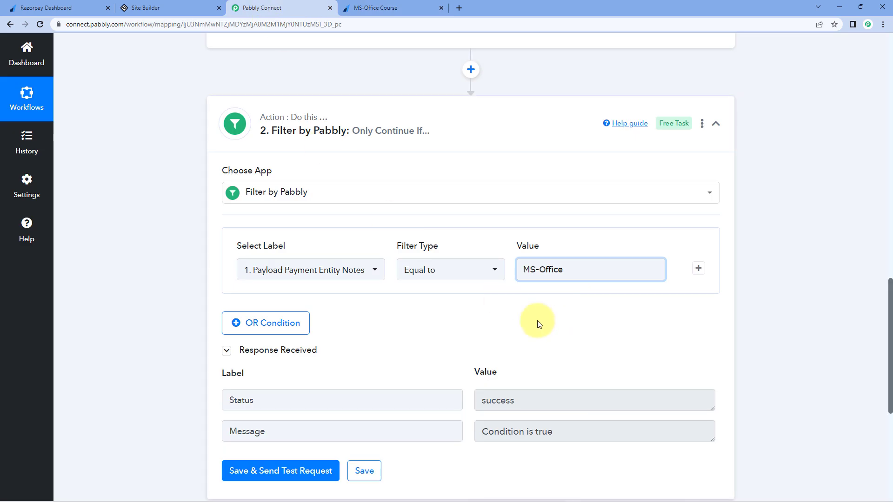
drag(581, 271, 497, 240)
click(565, 268)
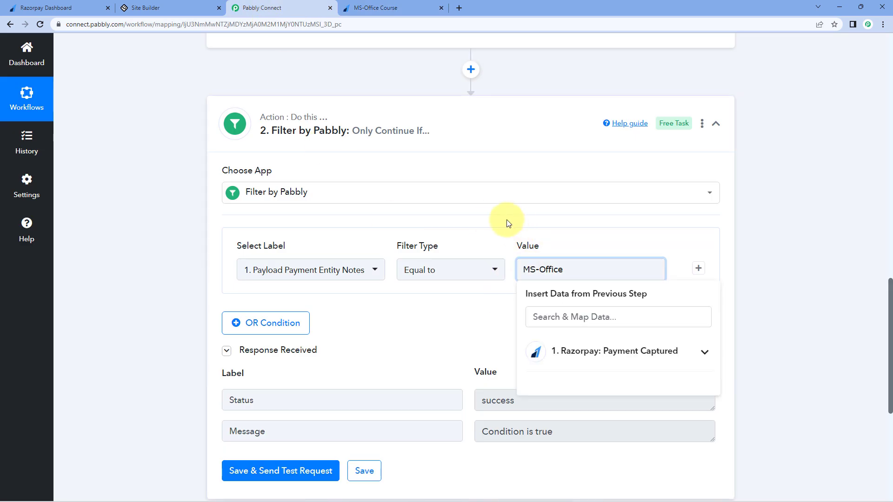
click(508, 224)
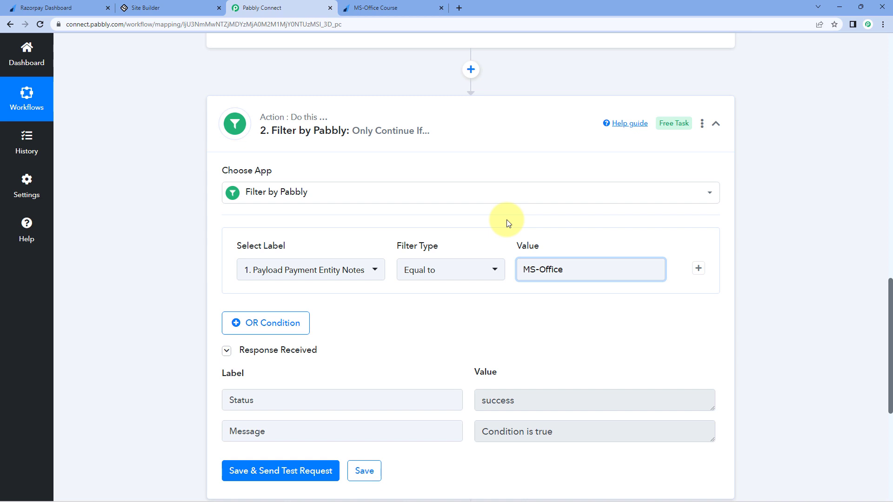
mouse_move(359, 144)
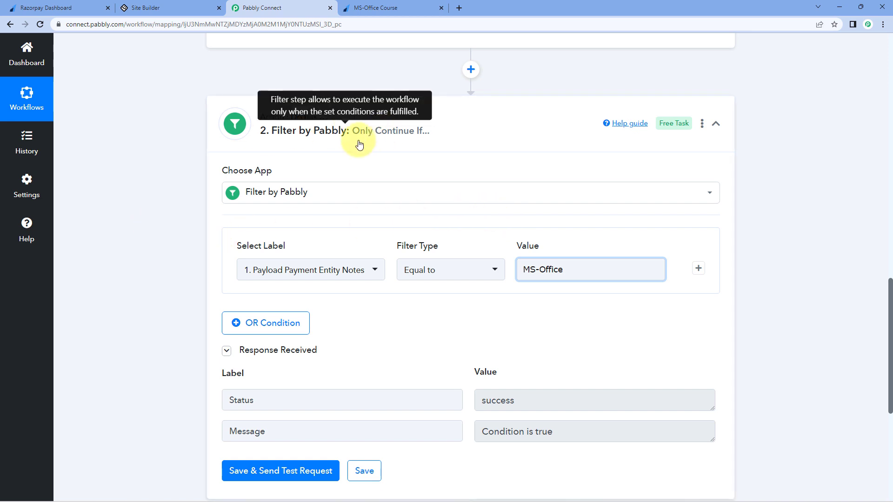
click(448, 122)
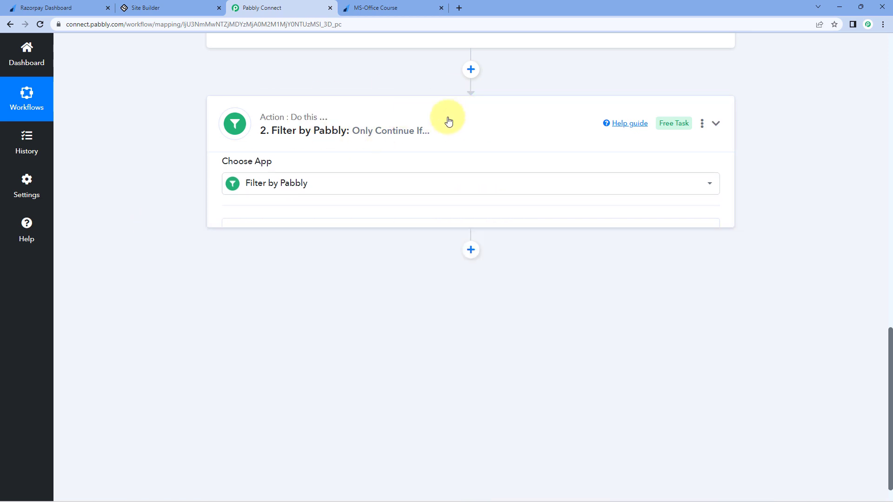
Step: Add an action below the filter, searching 'learnWo' to pick LearnWorlds, with the Create User event
scroll(485, 130, up, 6)
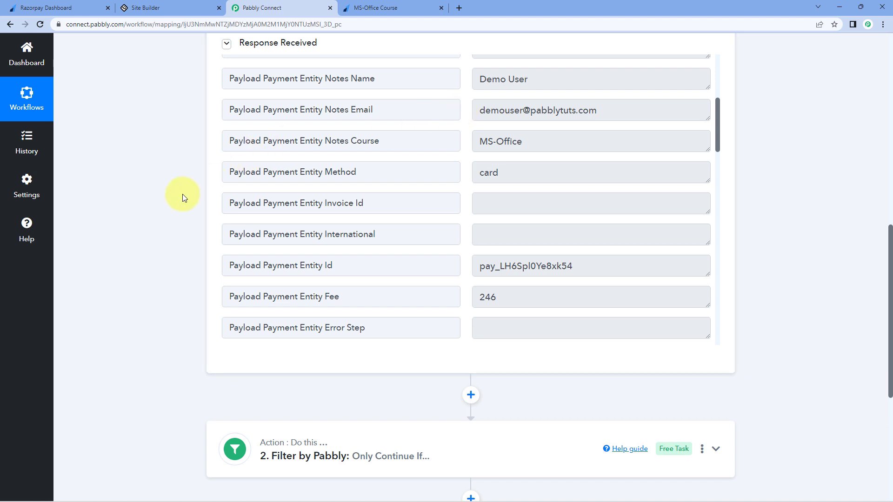
scroll(183, 194, down, 6)
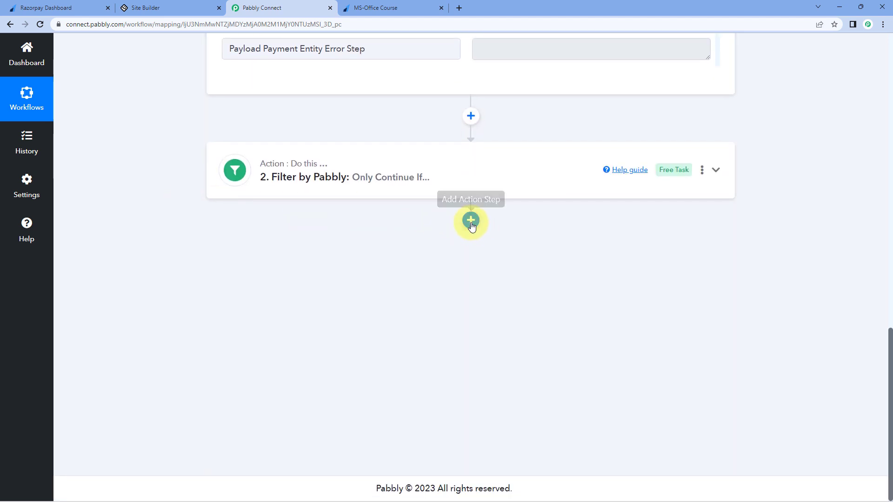
click(471, 221)
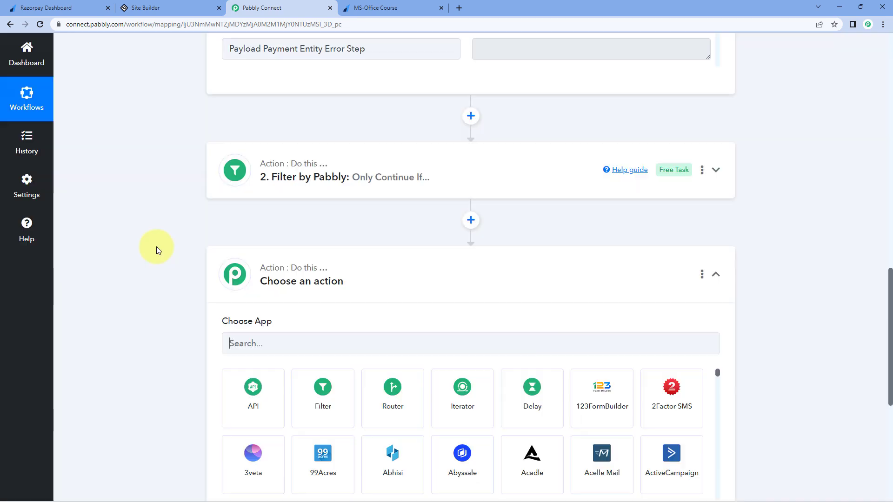
text(lea)
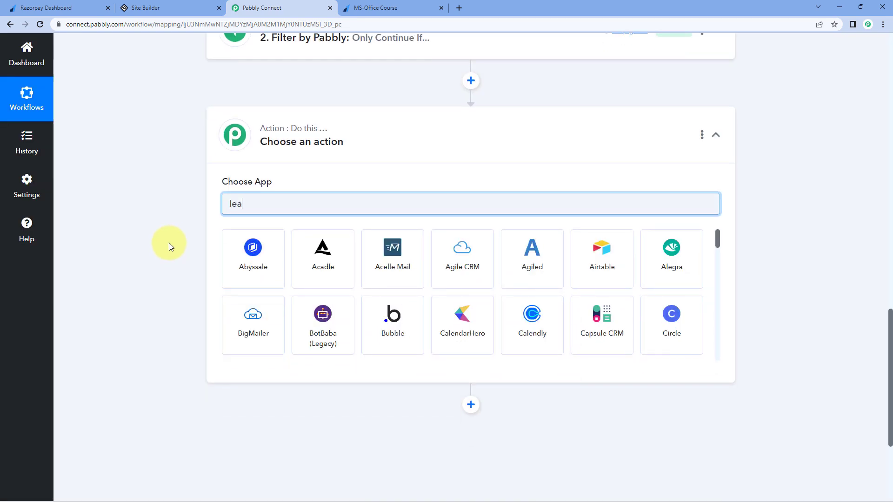
text(rn)
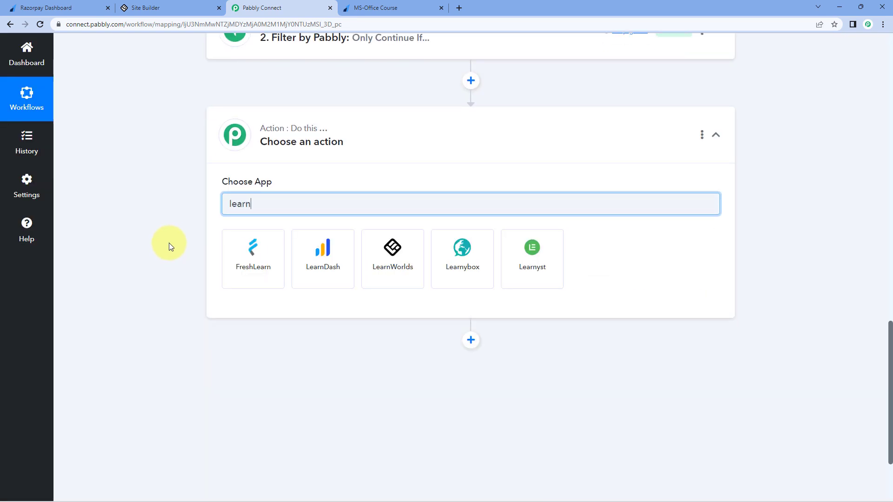
text(Wo)
click(283, 263)
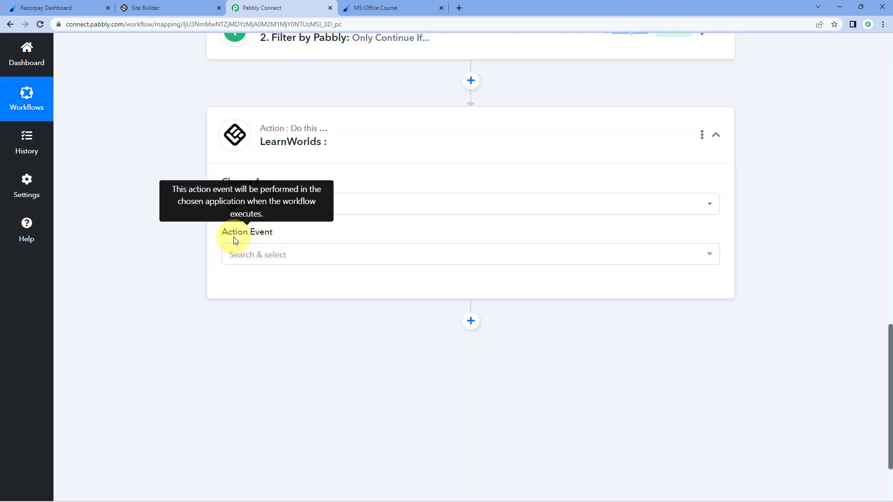
click(288, 251)
scroll(188, 241, down, 1)
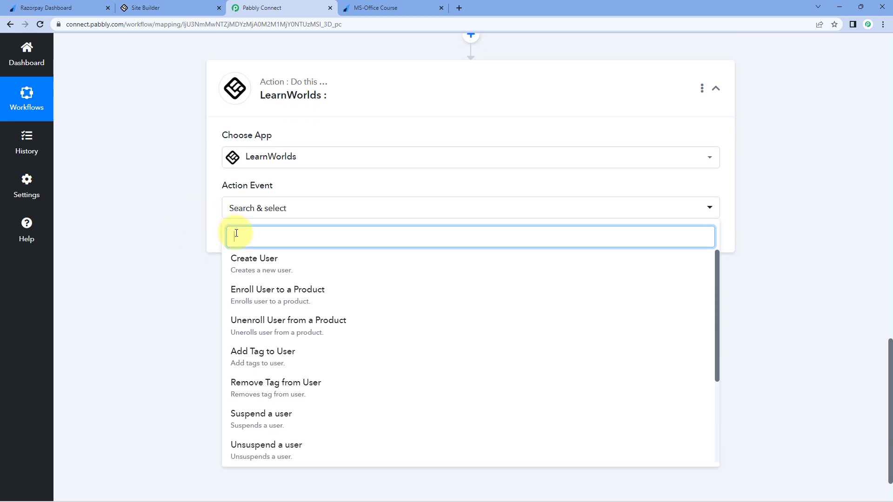
click(293, 266)
Step: Start a new LearnWorlds #3 connection, then switch to the LearnWorlds MS Office course builder
click(263, 243)
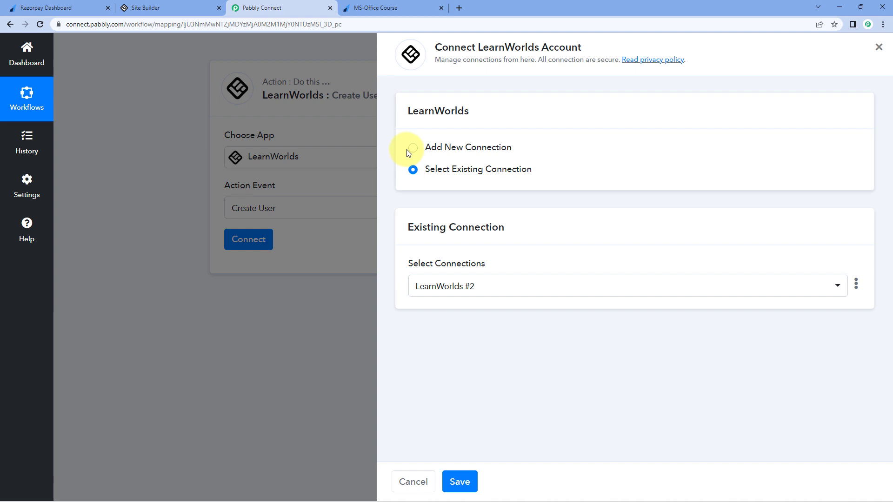
click(412, 148)
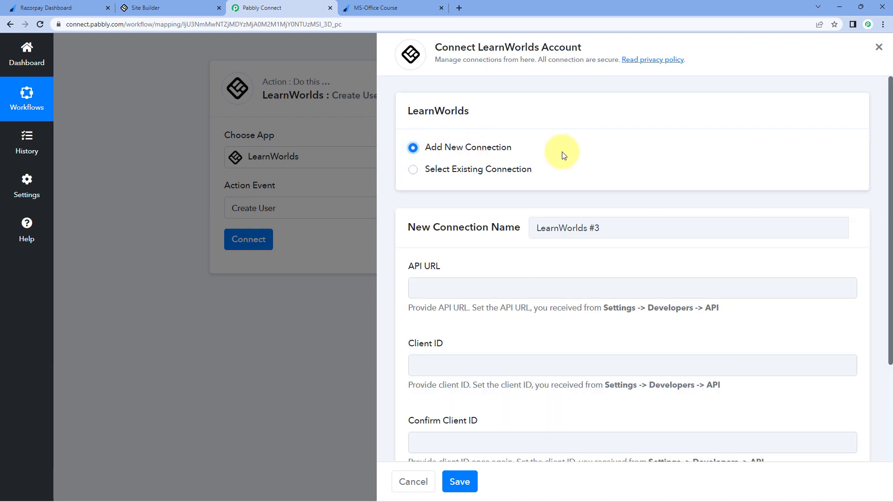
scroll(562, 154, down, 3)
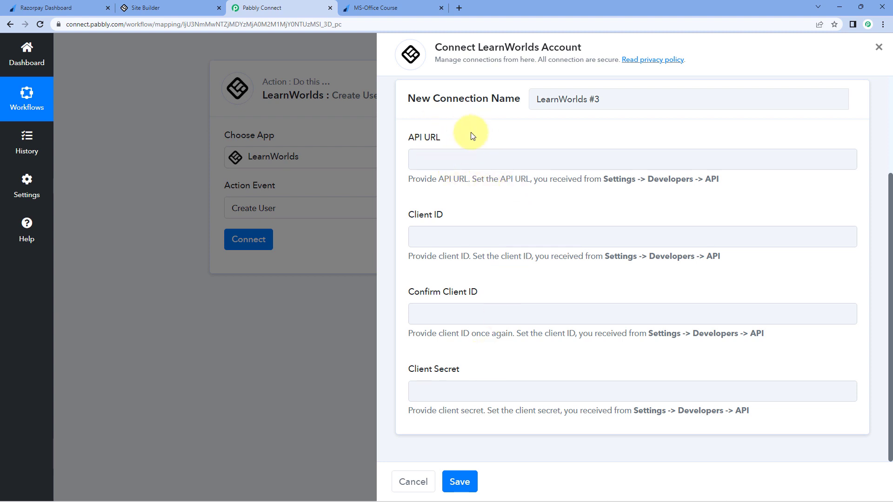
click(182, 8)
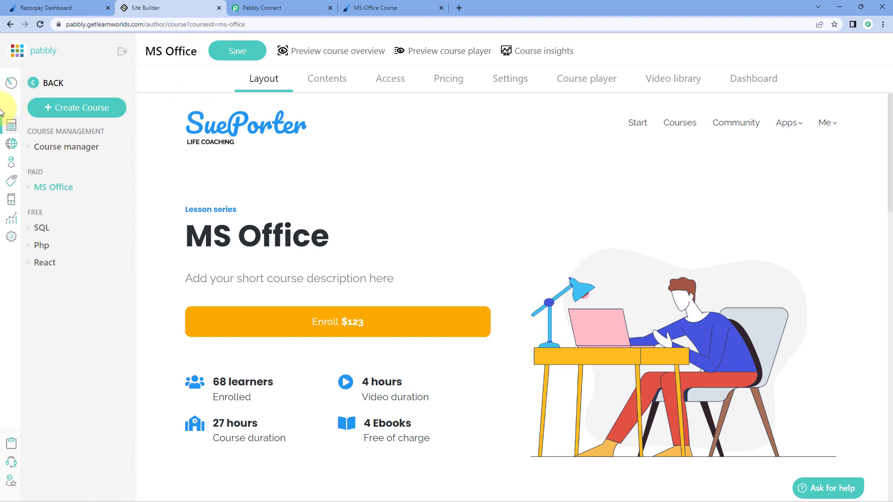
Step: Open the LearnWorlds API credentials page under Settings > Developers
click(10, 239)
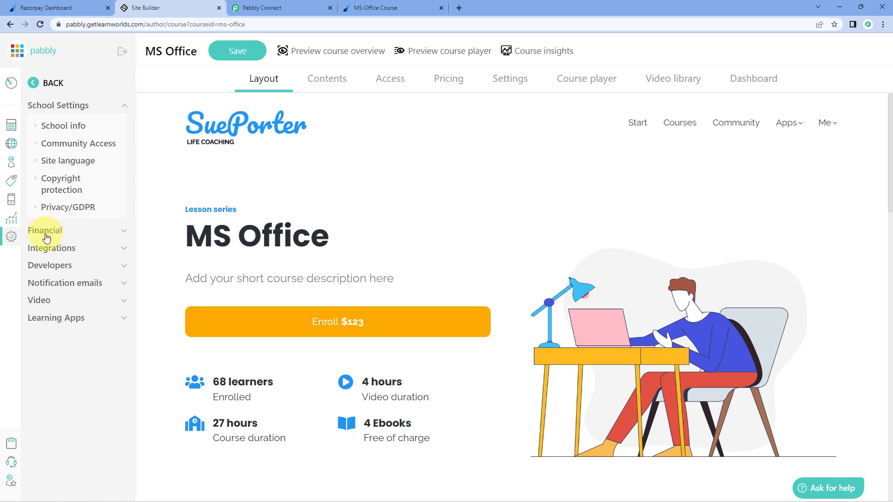
click(93, 266)
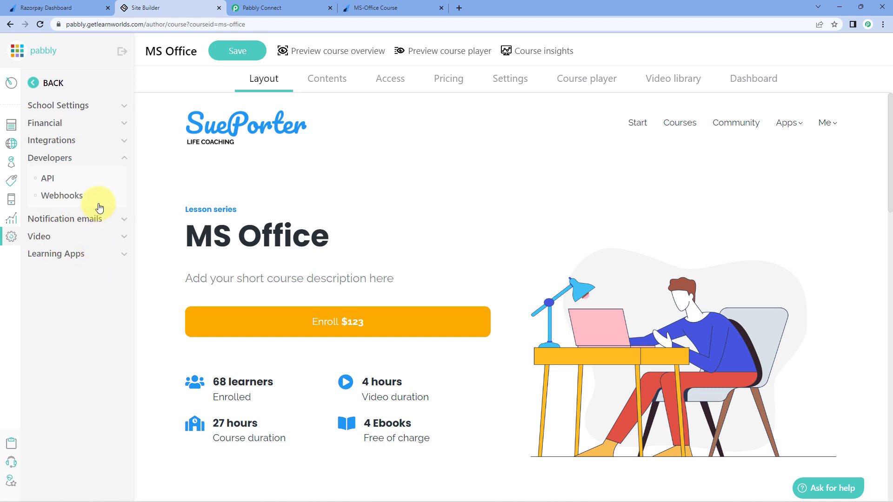
click(52, 185)
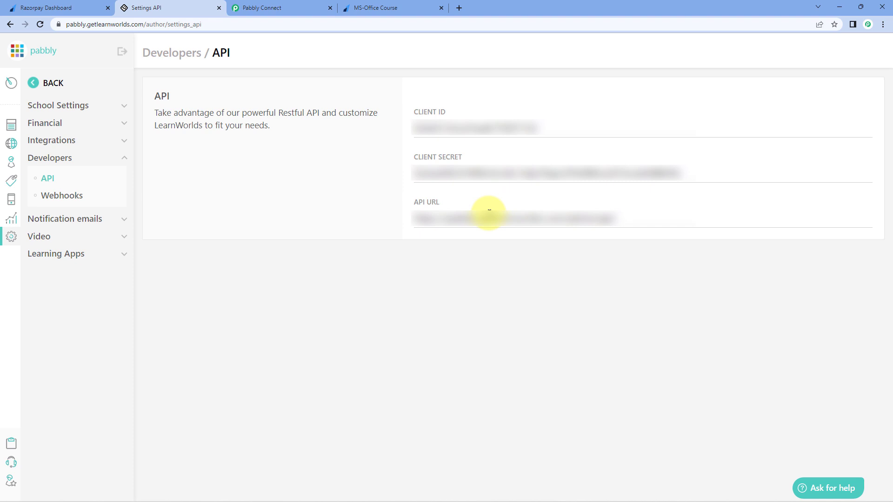
Step: Copy the LearnWorlds Client ID into both the Client ID and Confirm Client ID fields
double_click(423, 127)
right_click(439, 132)
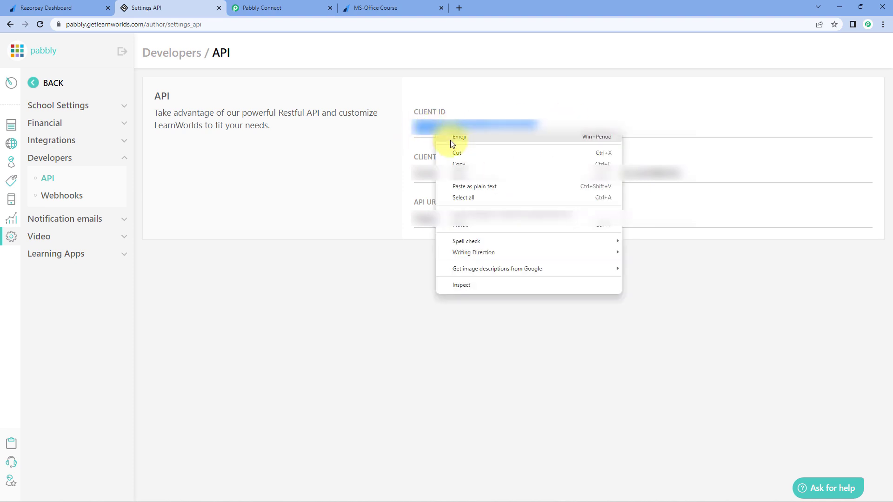
click(459, 164)
click(307, 8)
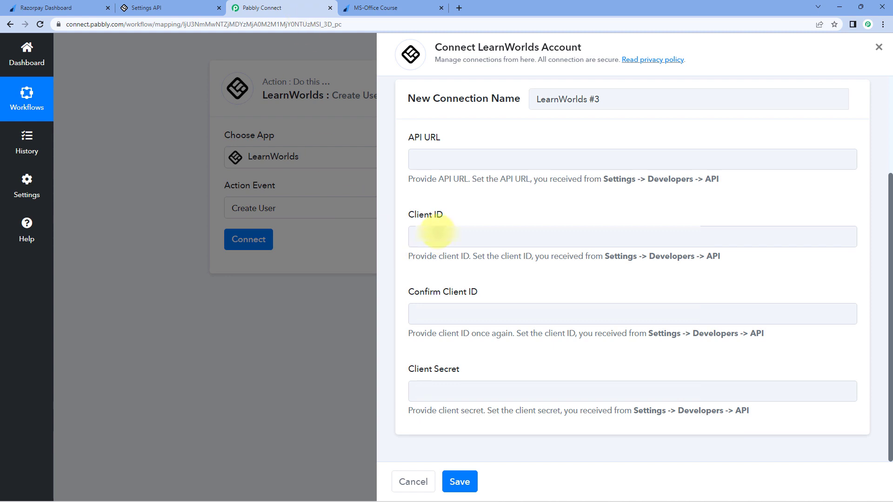
click(437, 233)
right_click(439, 233)
click(452, 303)
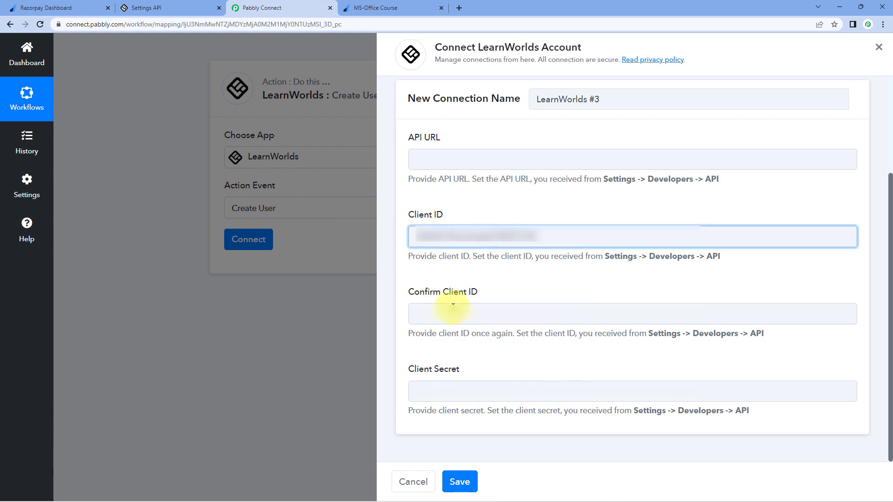
click(430, 311)
right_click(433, 307)
click(458, 375)
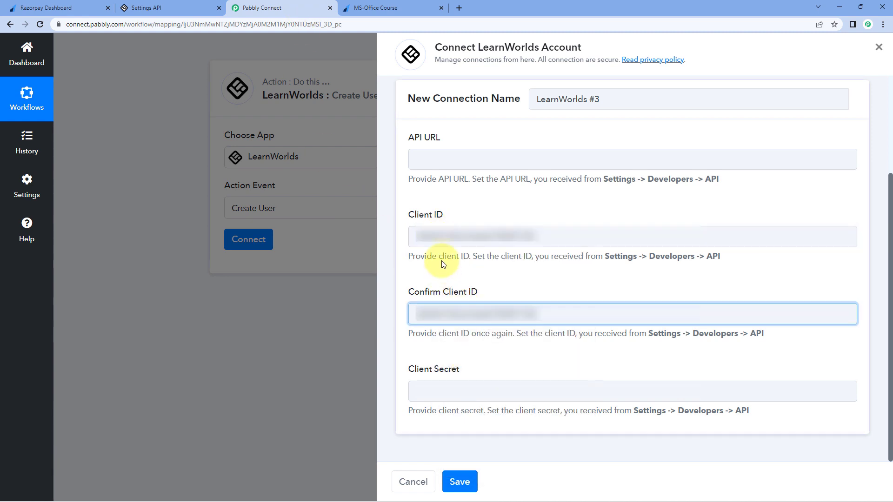
Step: Copy the LearnWorlds Client Secret into the connection's Client Secret field
click(163, 8)
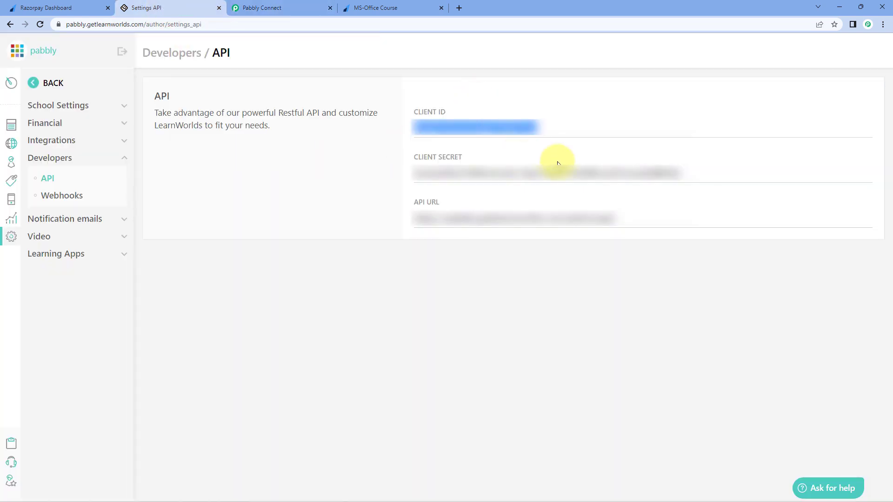
drag(687, 173, 393, 175)
right_click(433, 178)
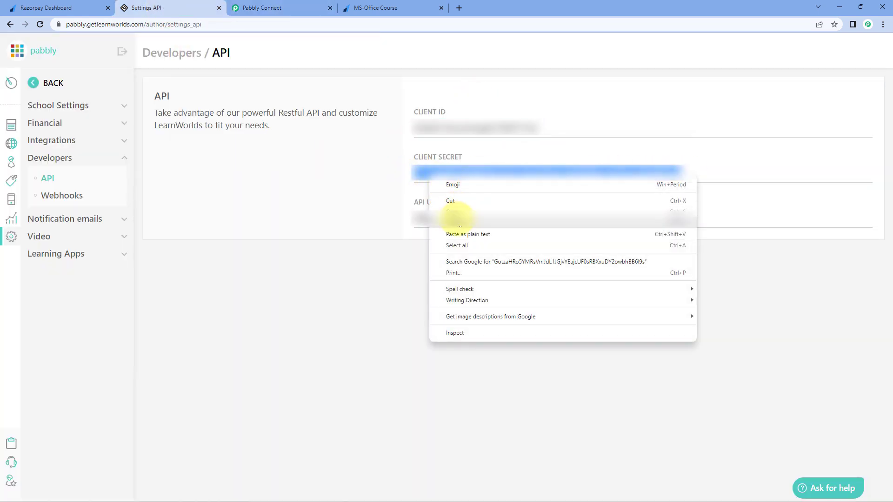
click(454, 212)
click(279, 8)
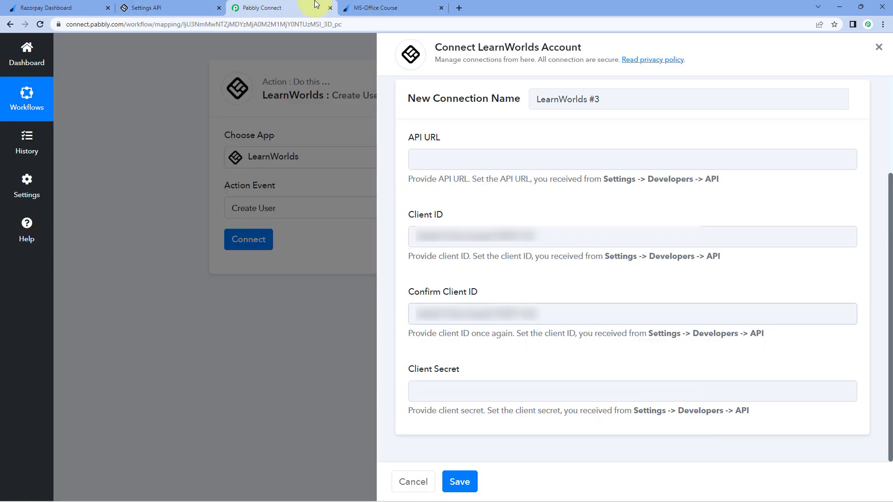
click(458, 391)
right_click(460, 391)
click(488, 298)
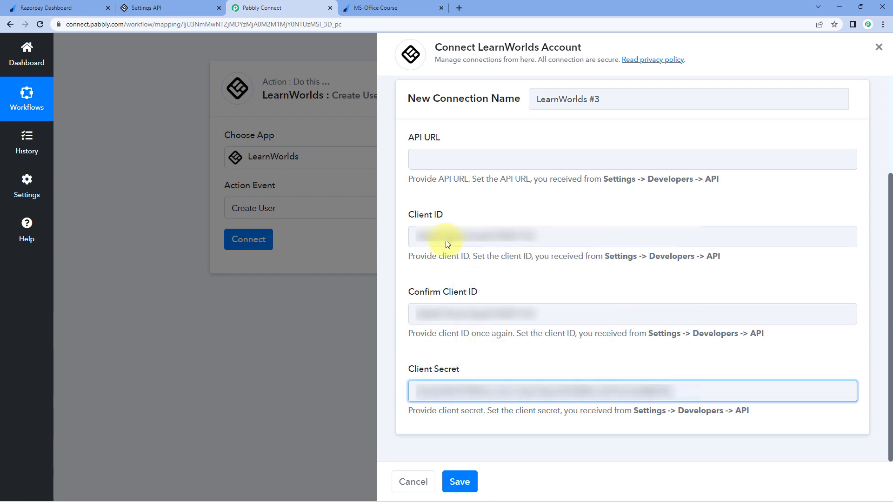
Step: Paste the LearnWorlds API URL into the form and save the LearnWorlds #3 connection
click(197, 7)
drag(628, 219, 425, 218)
right_click(443, 219)
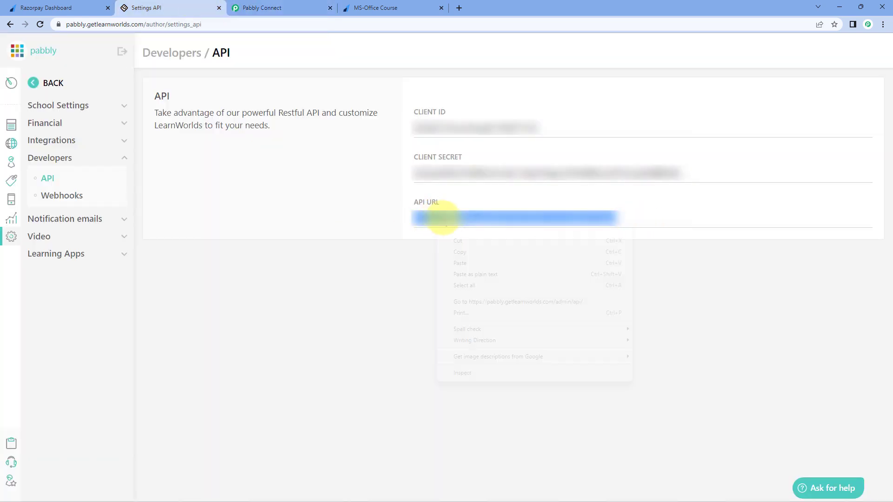
click(456, 254)
click(269, 8)
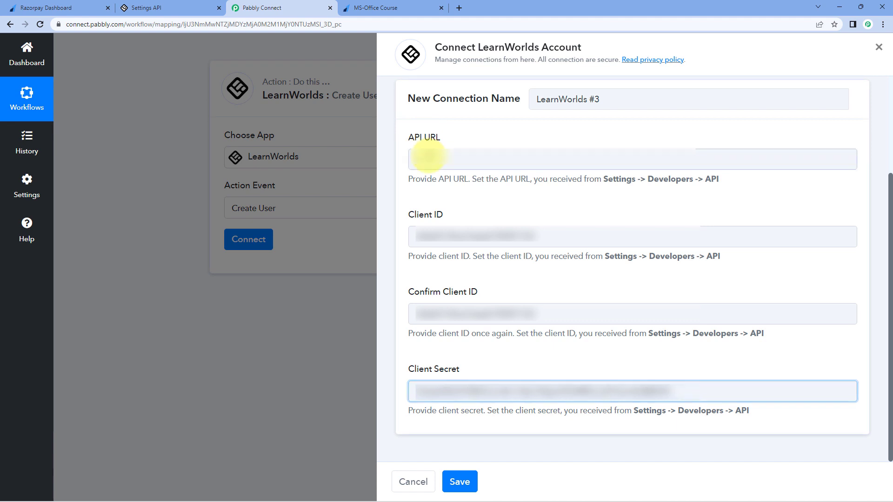
right_click(428, 158)
click(454, 226)
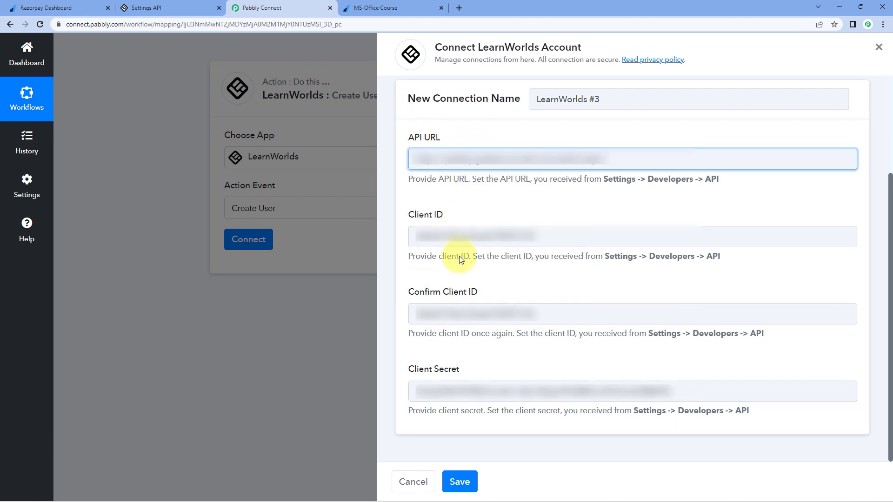
click(463, 483)
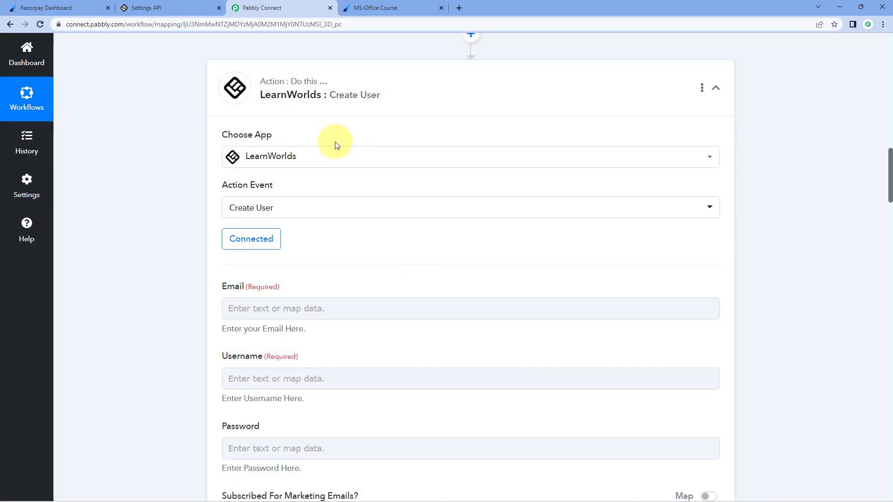
scroll(215, 104, down, 2)
scroll(299, 134, down, 2)
scroll(299, 133, down, 1)
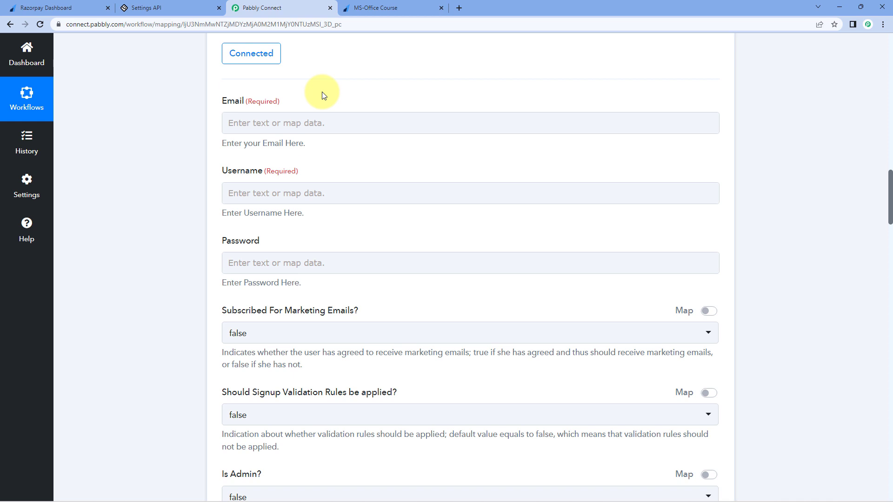
scroll(370, 110, up, 3)
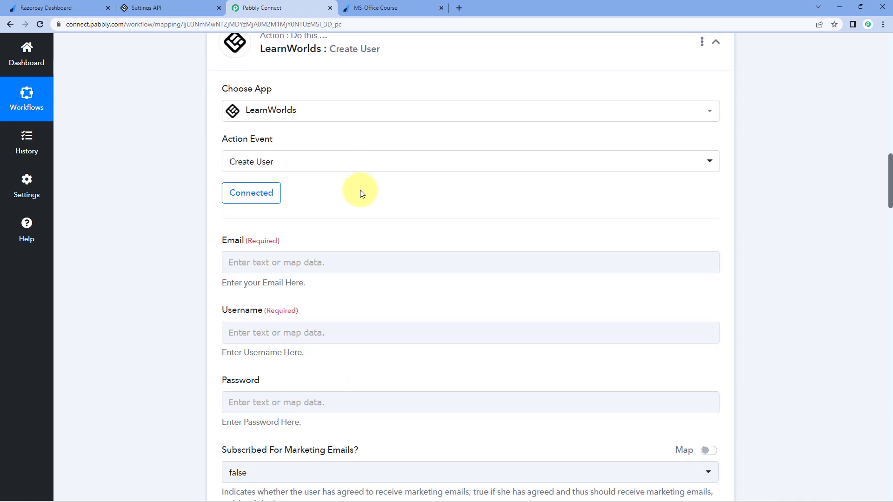
scroll(362, 193, up, 1)
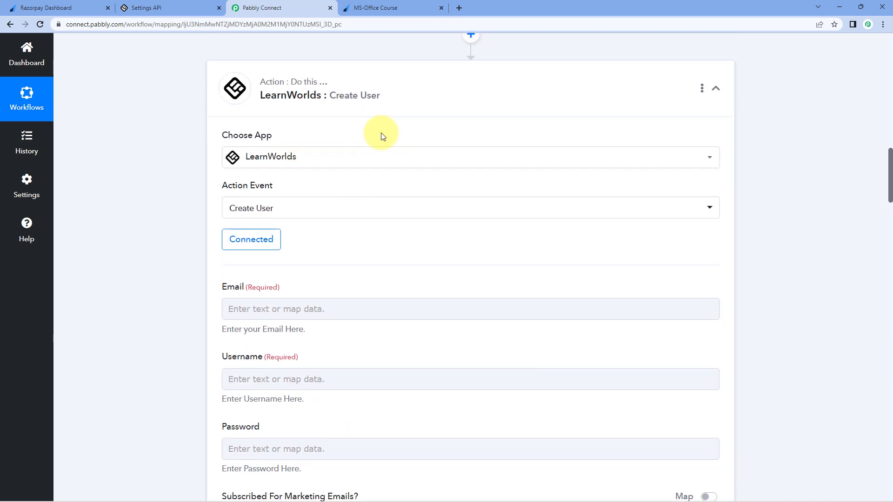
scroll(381, 132, up, 12)
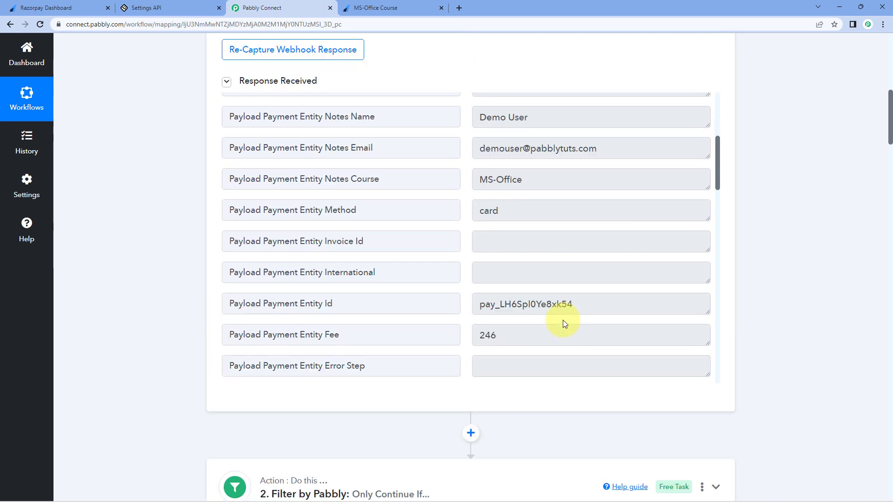
drag(479, 158, 632, 159)
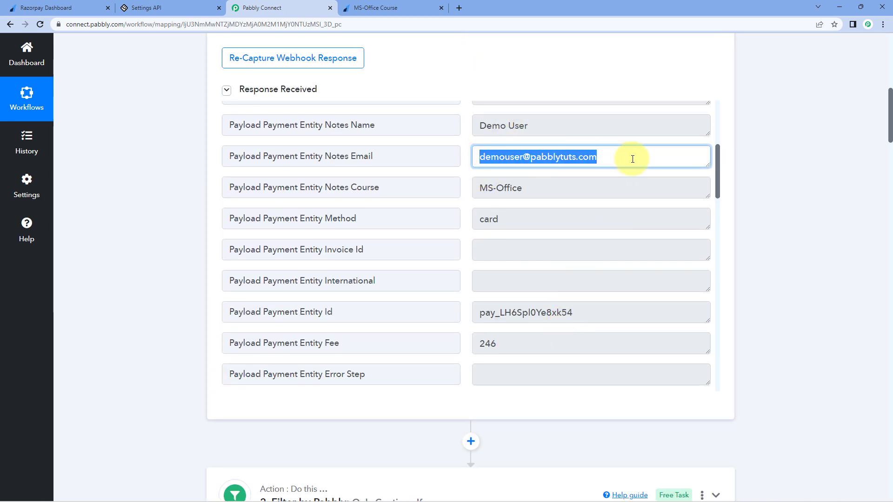
click(631, 159)
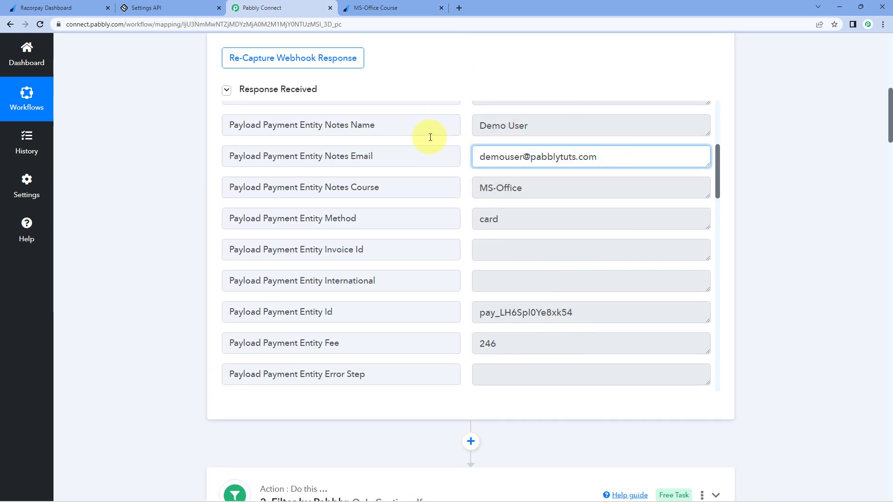
drag(618, 158, 456, 161)
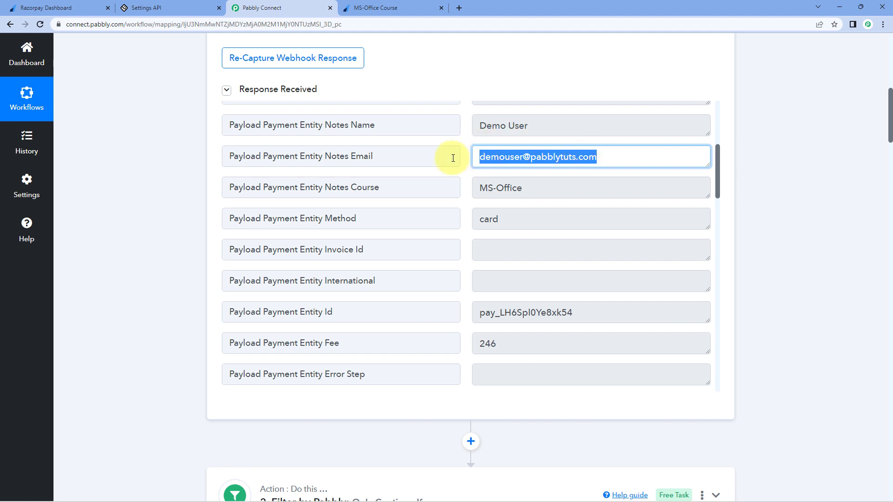
scroll(163, 230, down, 6)
scroll(165, 230, down, 8)
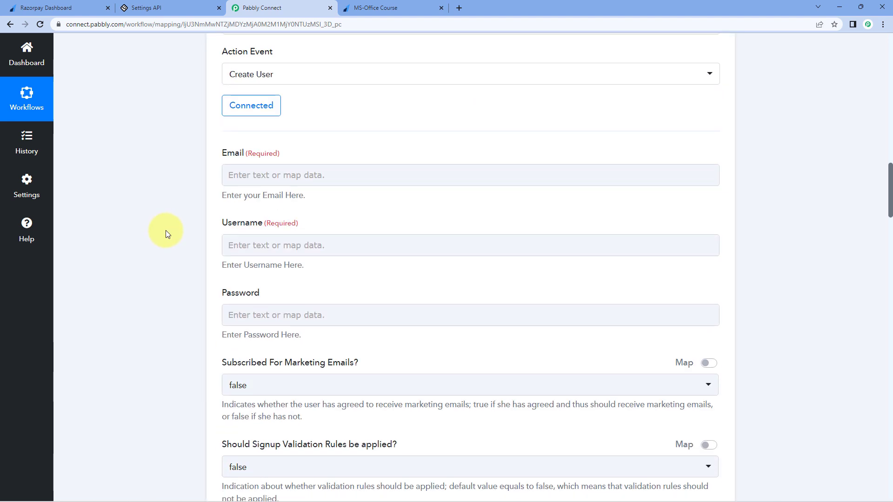
click(253, 169)
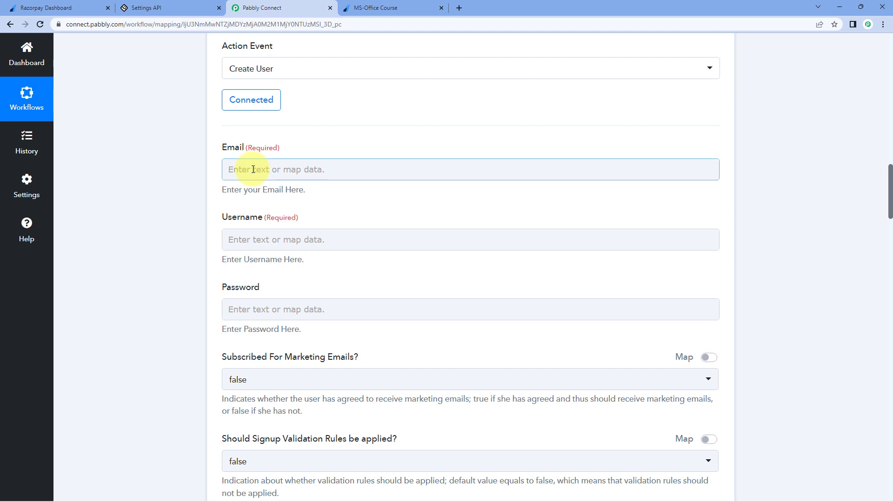
Step: Map Email to the Razorpay Payment Captured field Payload Payment Entity Notes Email
click(231, 170)
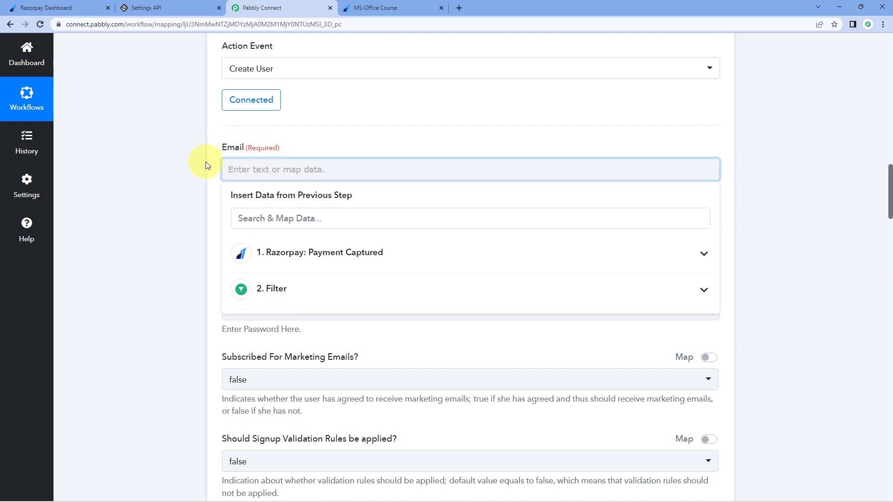
scroll(293, 189, down, 1)
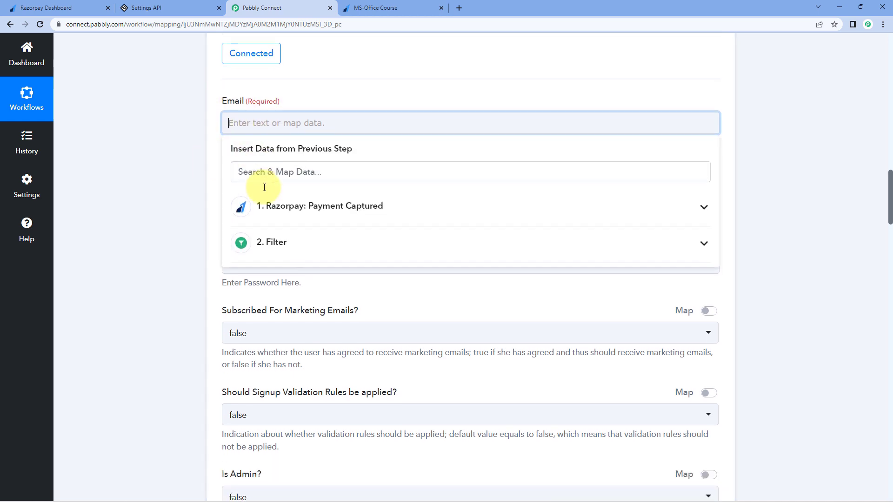
click(298, 210)
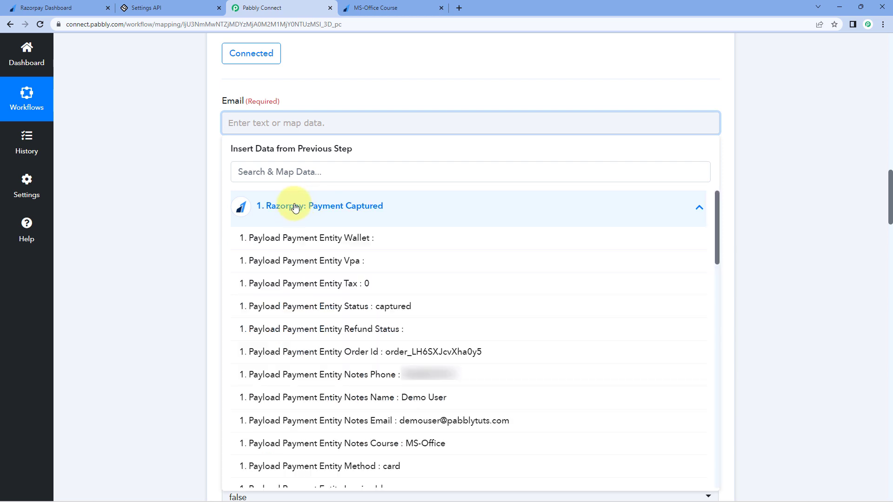
click(332, 419)
click(213, 289)
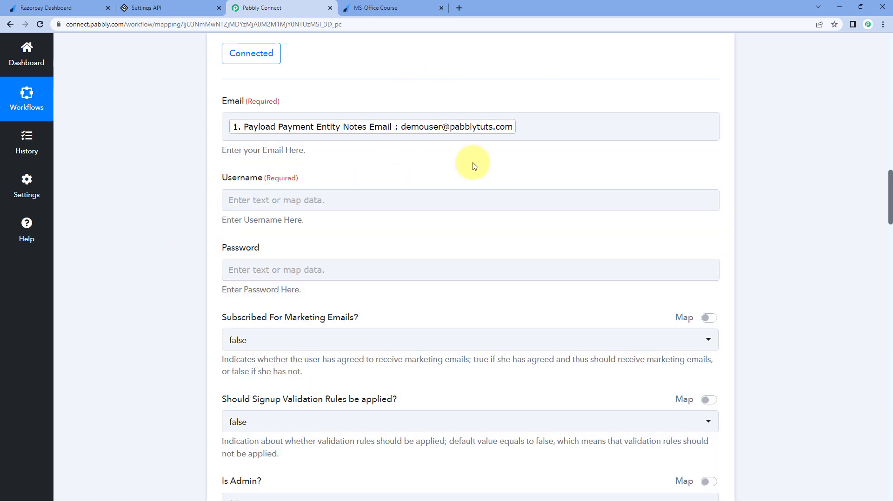
Step: Check the Razorpay payment page and the captured Notes Name value, Demo User
click(386, 9)
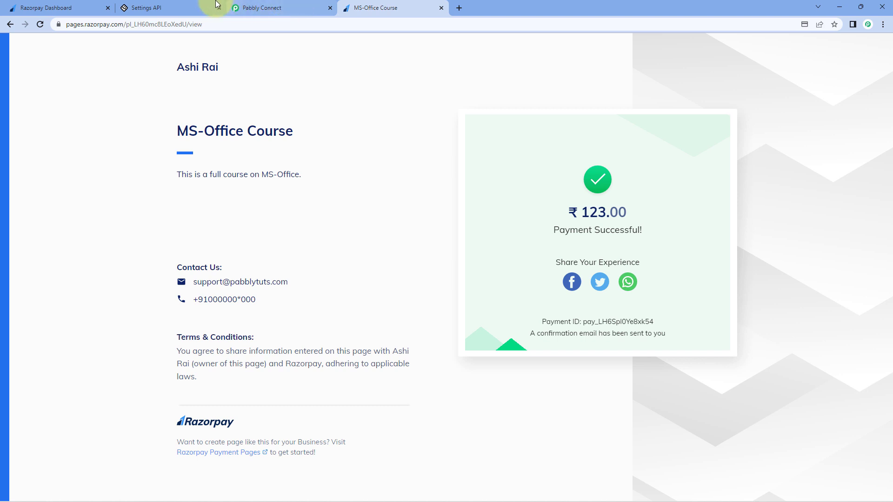
click(274, 8)
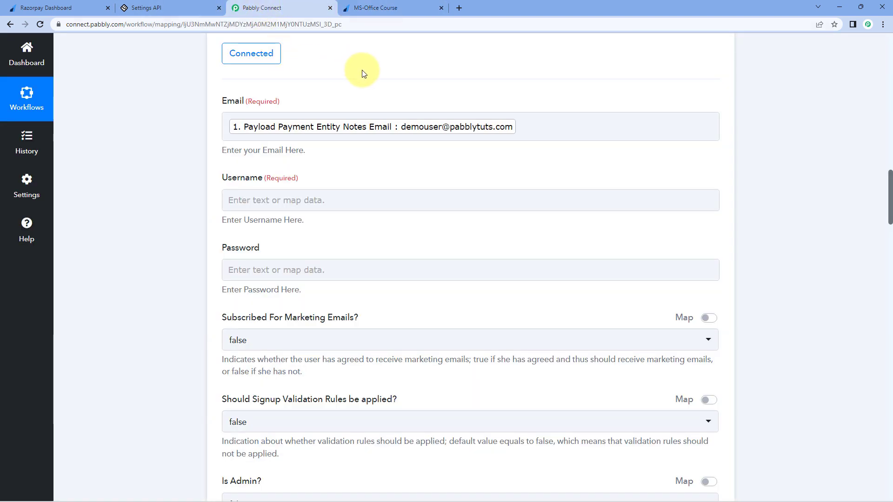
scroll(364, 75, down, 1)
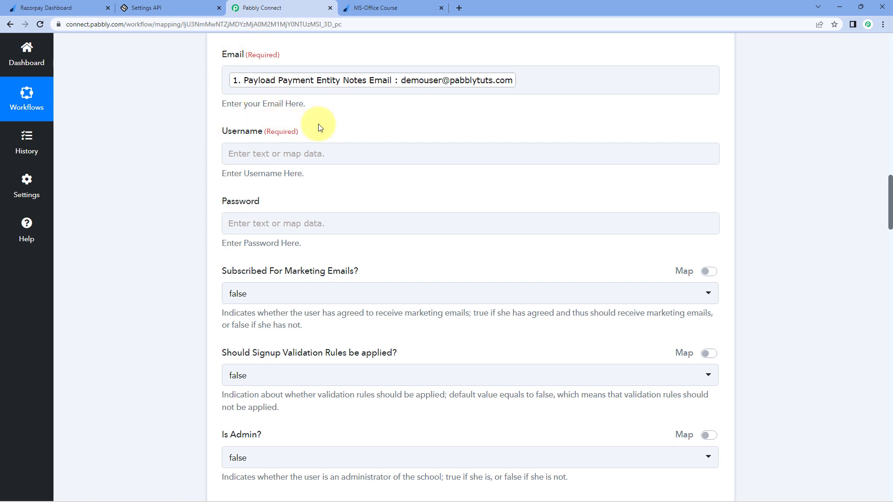
scroll(468, 169, up, 15)
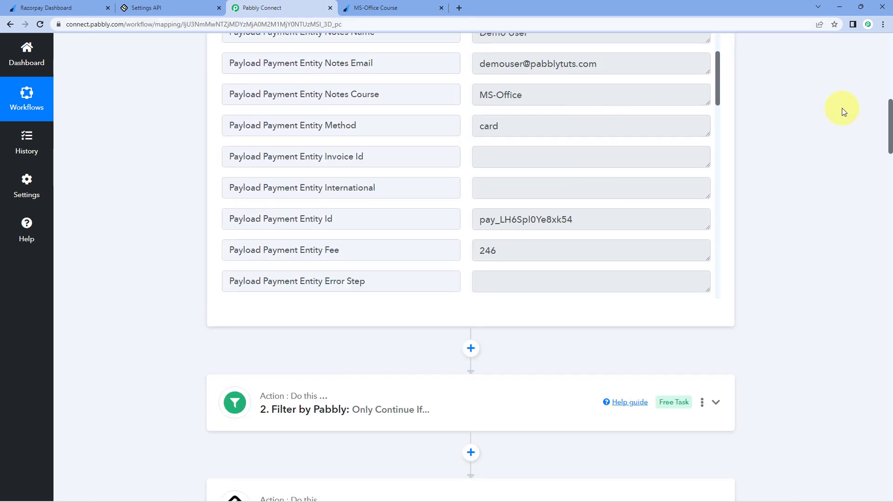
scroll(607, 107, up, 1)
click(534, 81)
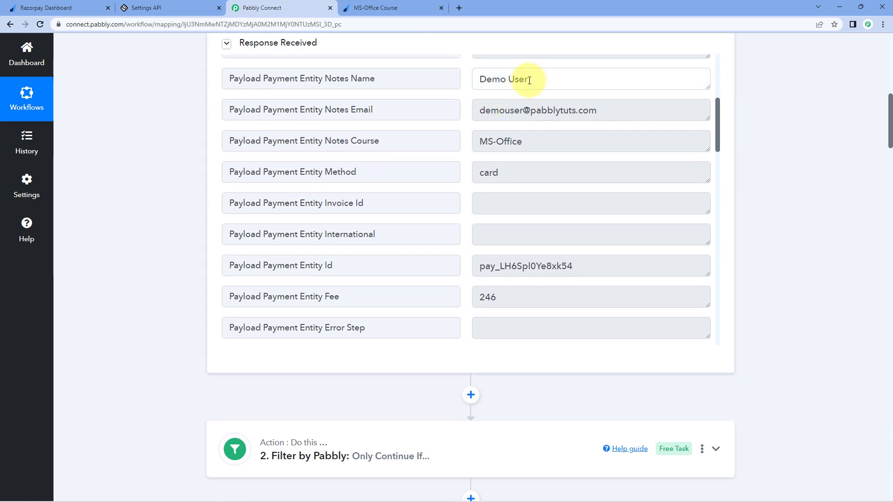
key(ctrl+a)
click(162, 194)
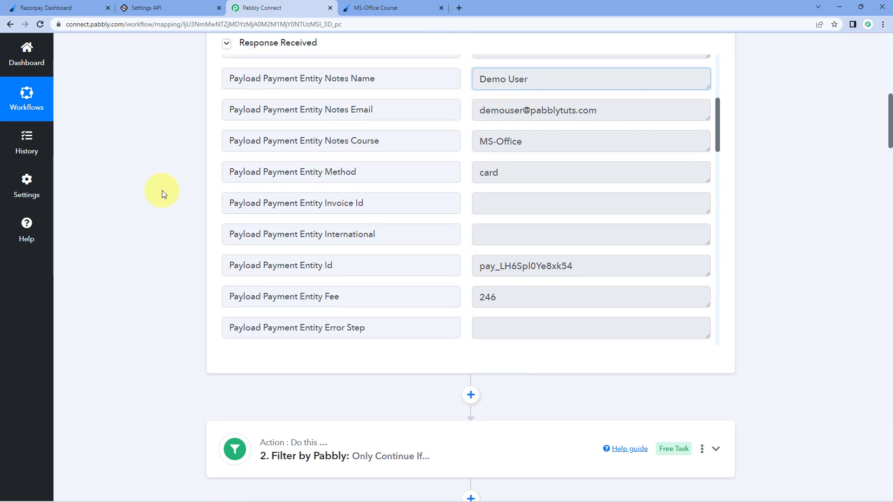
scroll(161, 194, down, 14)
scroll(161, 192, down, 2)
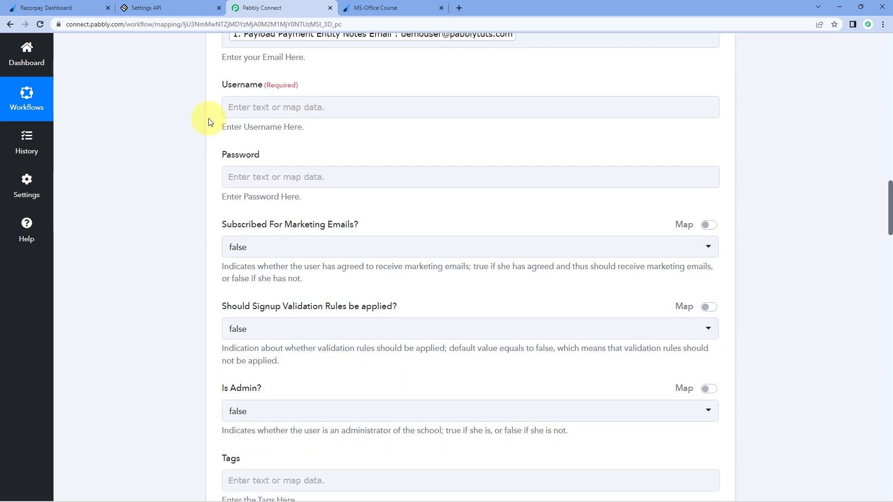
Step: Map Username to the Razorpay field Payload Payment Entity Notes Name
click(222, 108)
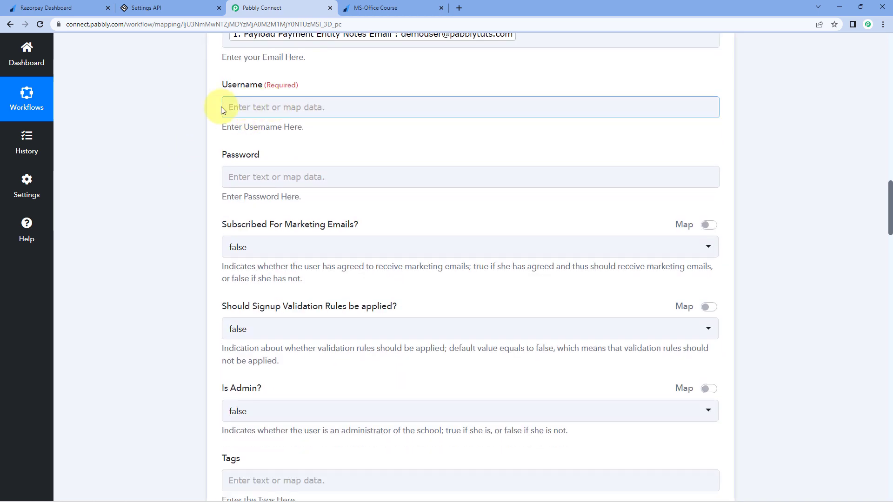
click(248, 106)
click(350, 194)
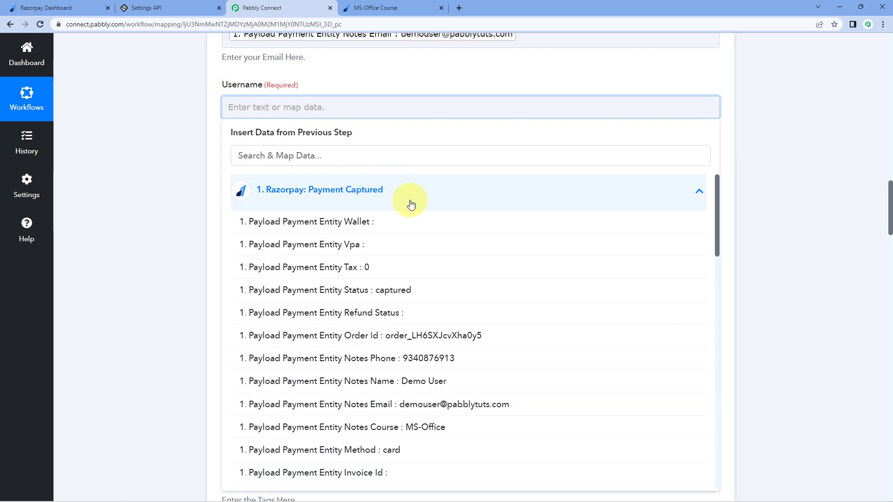
click(337, 382)
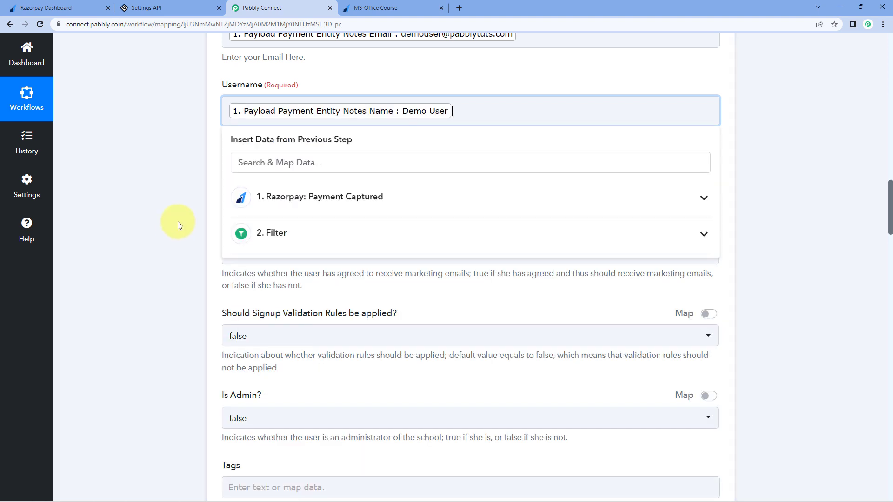
click(179, 225)
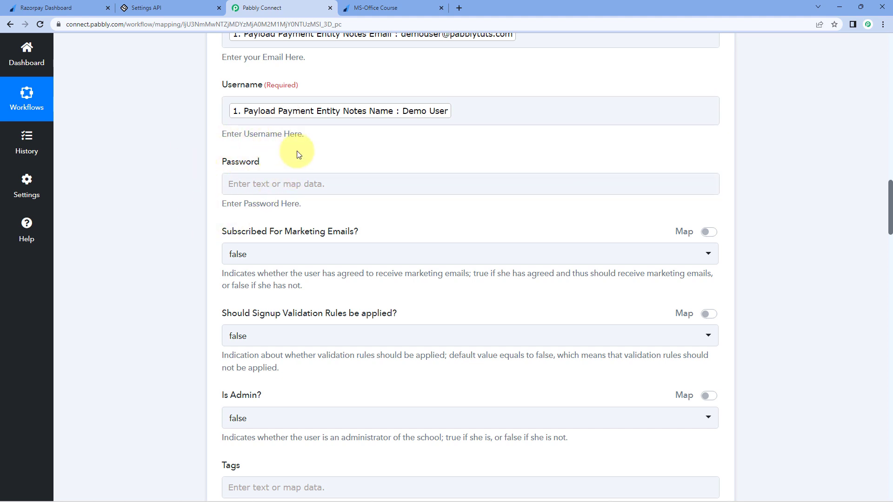
Step: Set Subscribed For Marketing Emails to true
scroll(299, 155, down, 2)
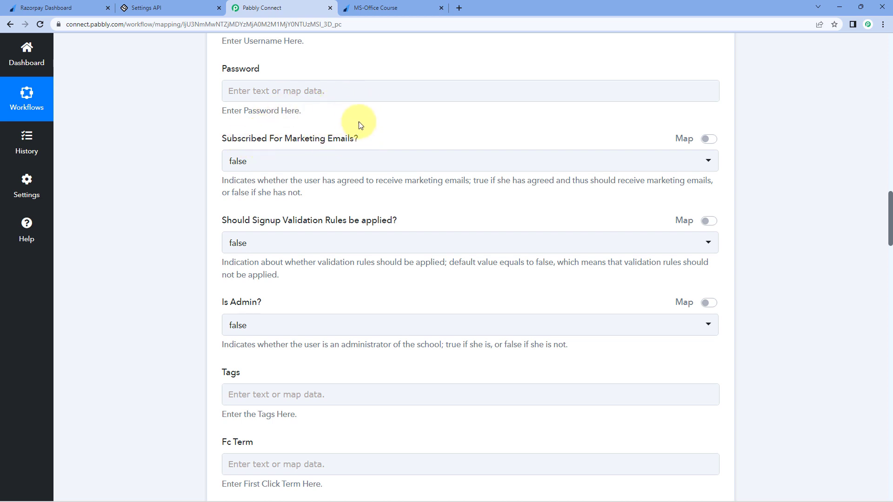
click(258, 164)
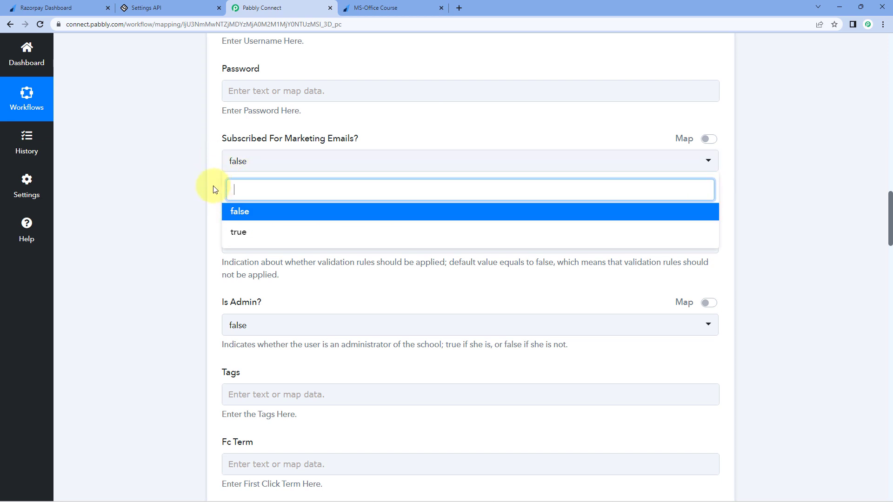
click(242, 231)
Step: Leave signup validation rules and Is Admin both set to false
scroll(215, 167, down, 1)
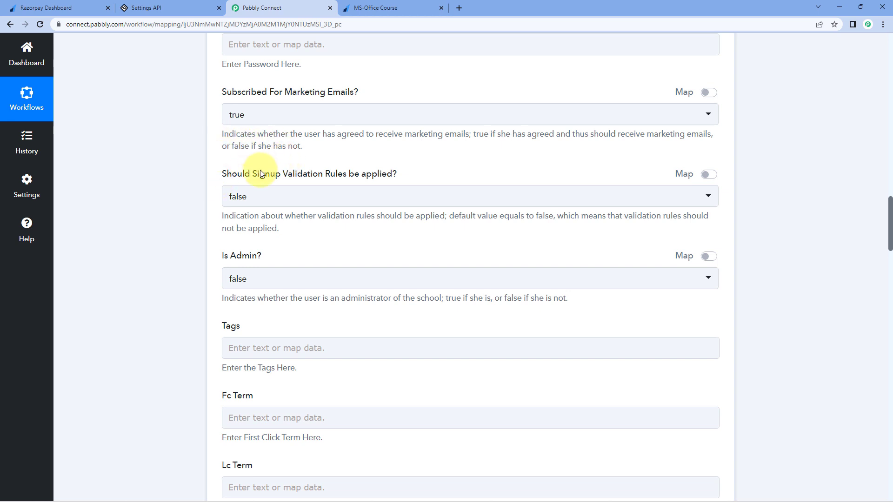
click(279, 197)
click(254, 249)
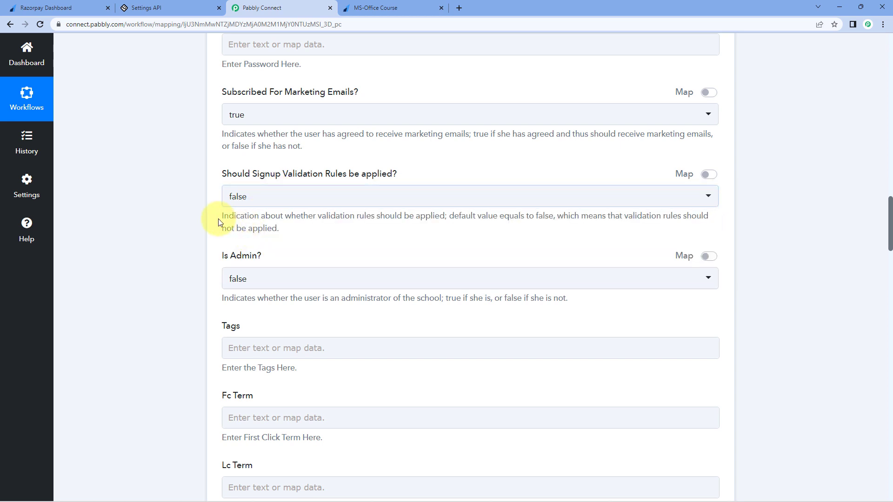
scroll(219, 222, down, 2)
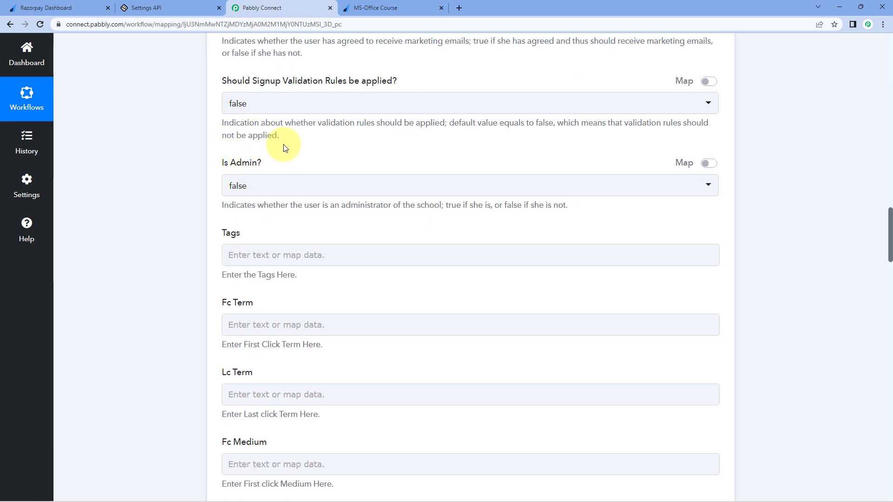
scroll(280, 151, up, 1)
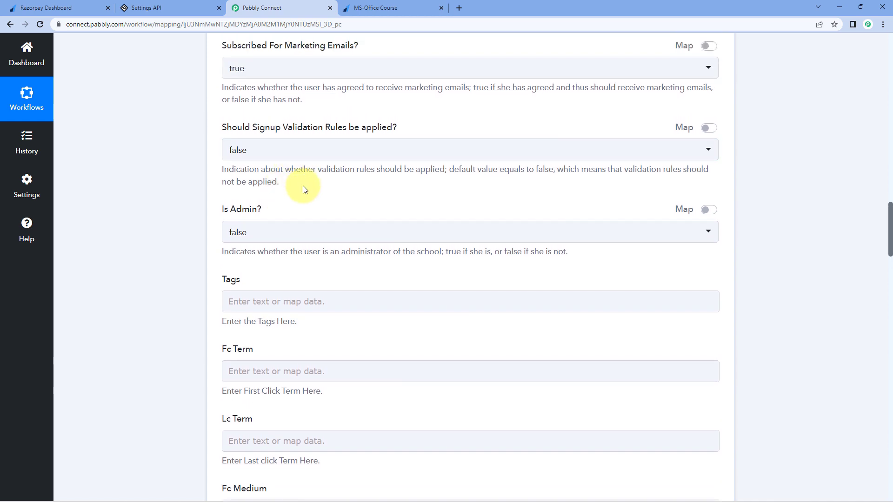
click(284, 236)
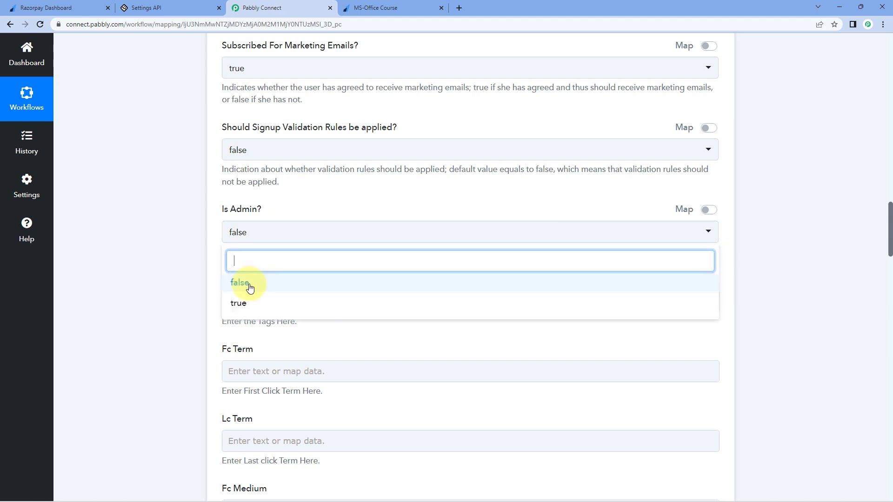
click(245, 283)
Step: Enter the tag 'Paid' in Tags and scroll to the end of the form
scroll(205, 228, down, 1)
scroll(205, 230, down, 1)
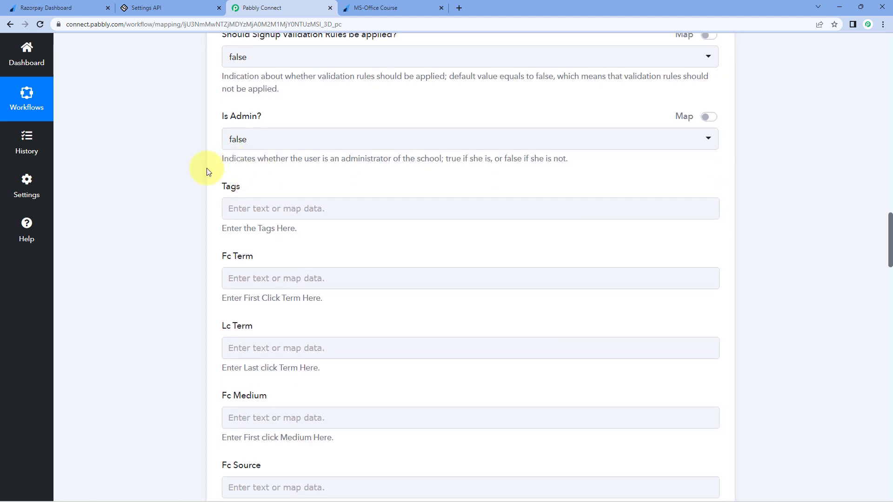
click(244, 213)
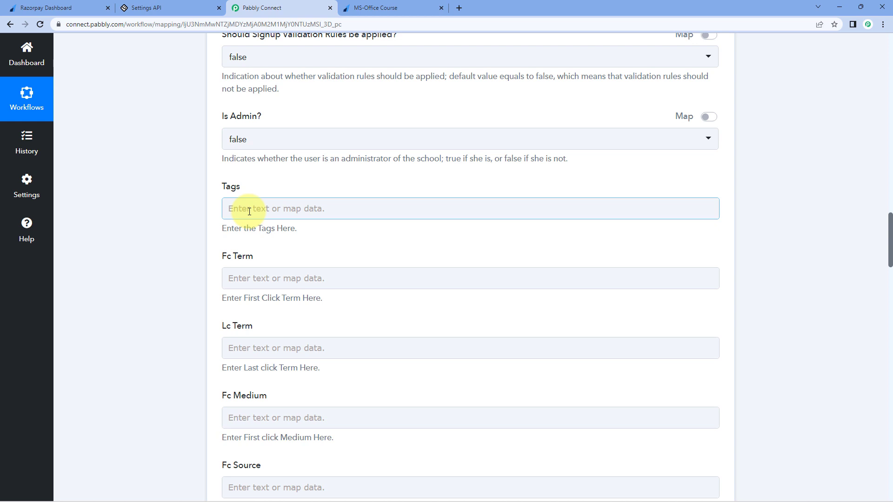
click(250, 211)
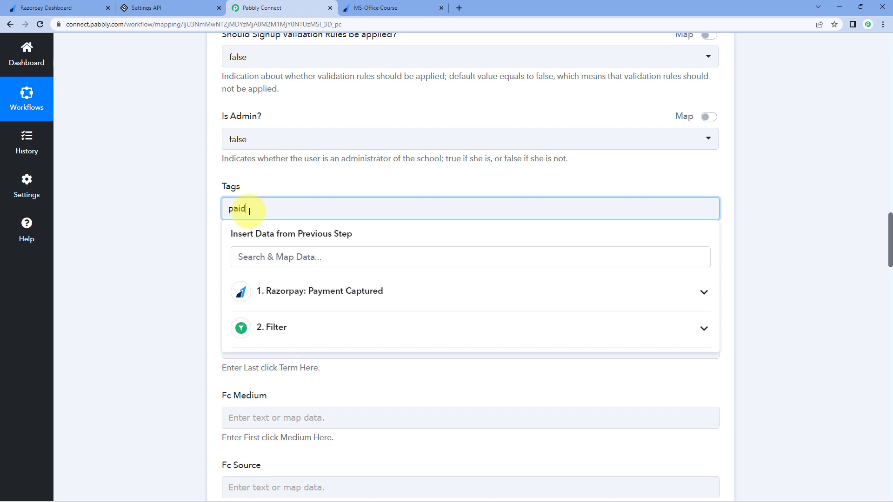
click(277, 187)
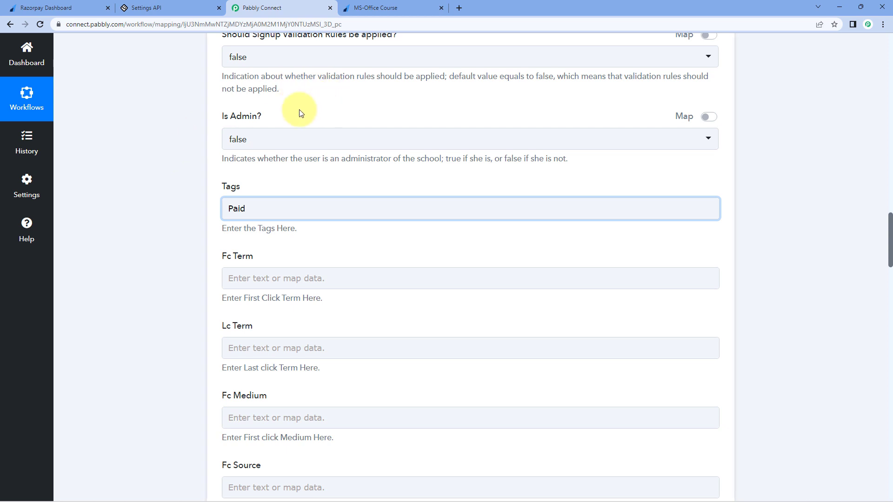
scroll(222, 181, down, 2)
scroll(215, 144, down, 4)
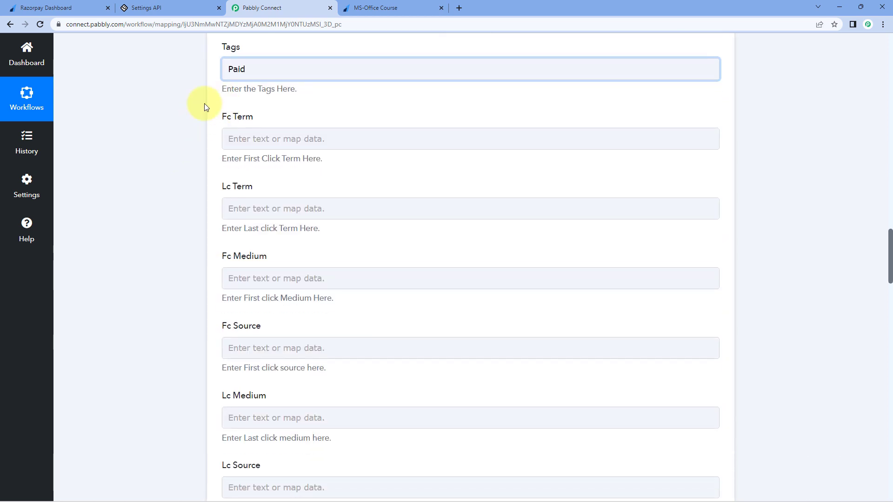
scroll(197, 161, down, 12)
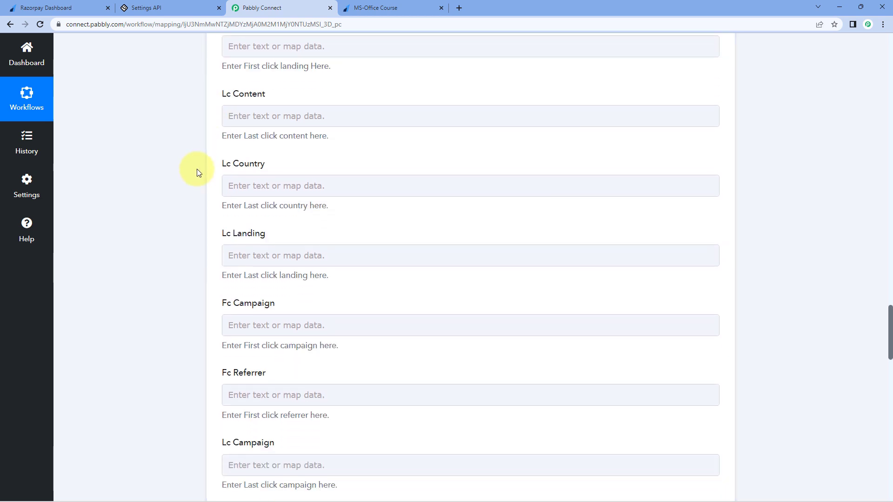
scroll(197, 169, down, 8)
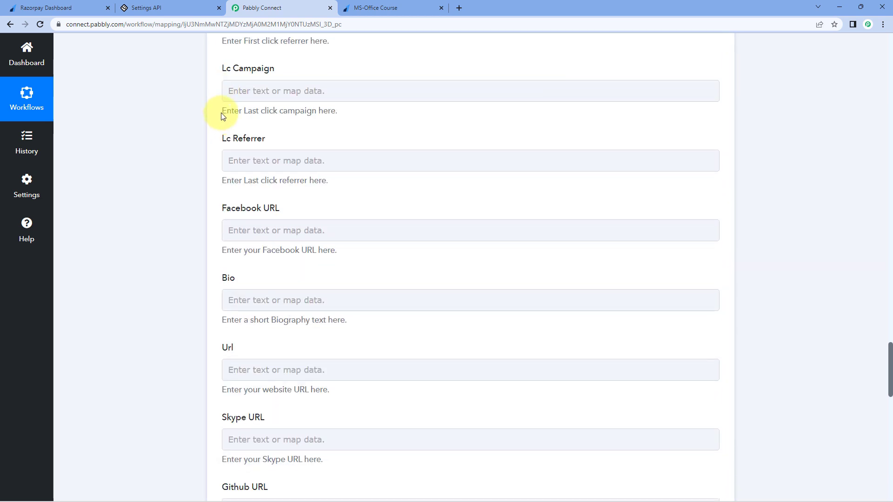
scroll(222, 115, down, 12)
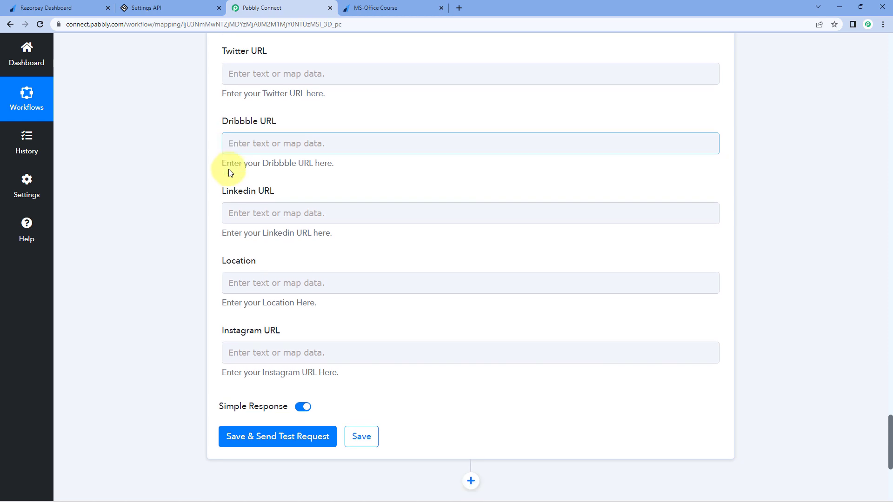
scroll(227, 169, down, 3)
Step: Save and test Create User, confirming a new user 'Demo User' with marketing subscription 1
click(279, 318)
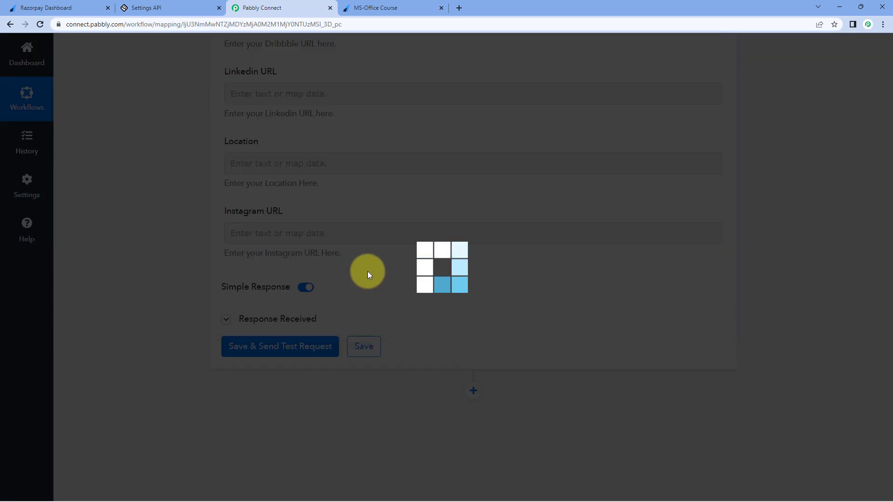
scroll(369, 268, down, 1)
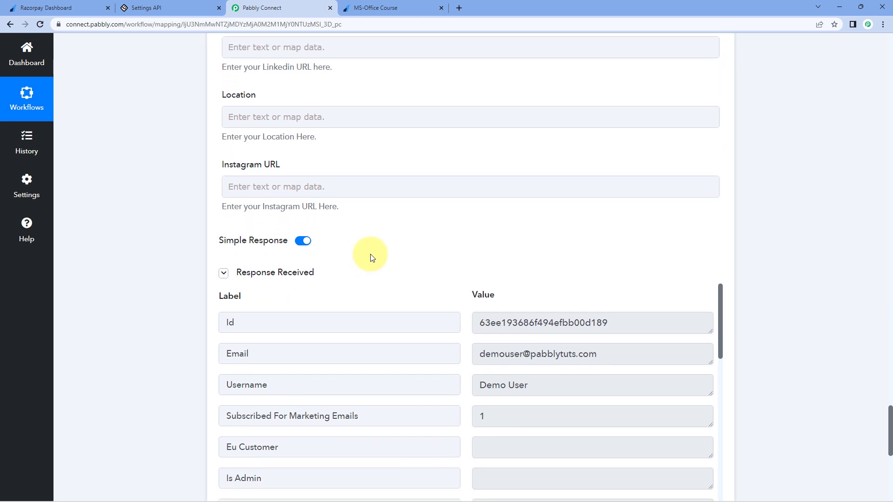
scroll(379, 229, down, 3)
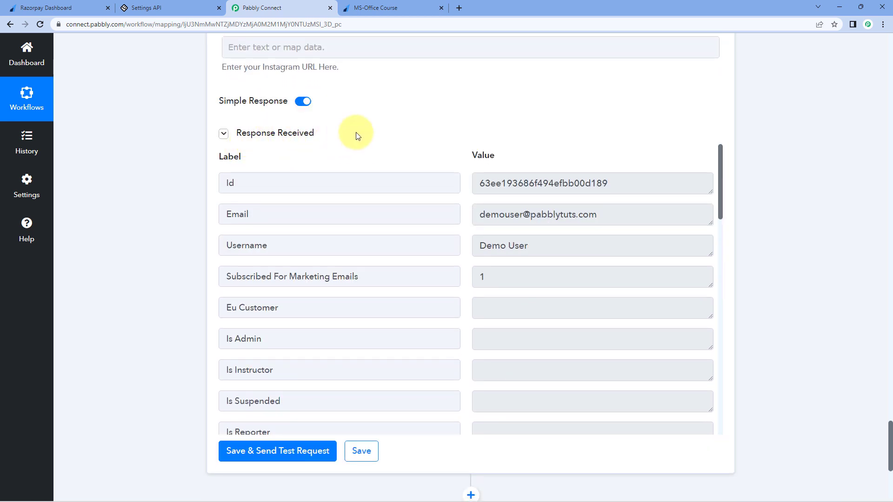
mouse_move(448, 155)
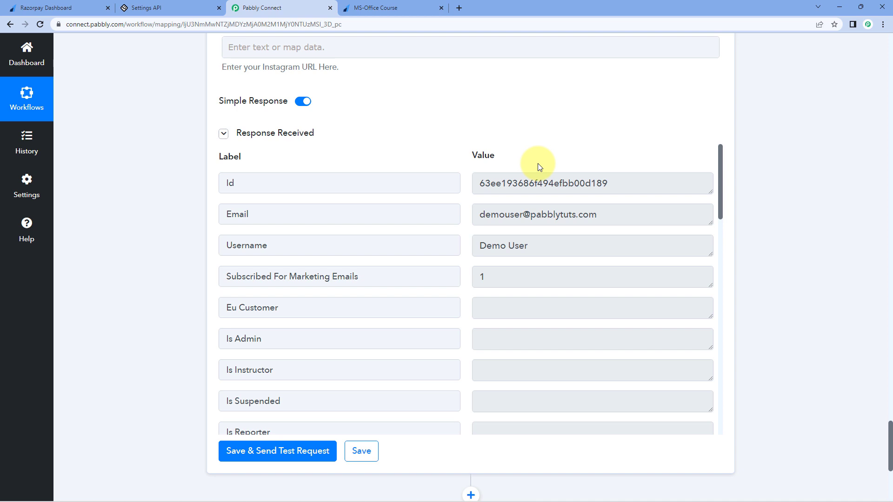
scroll(539, 168, up, 20)
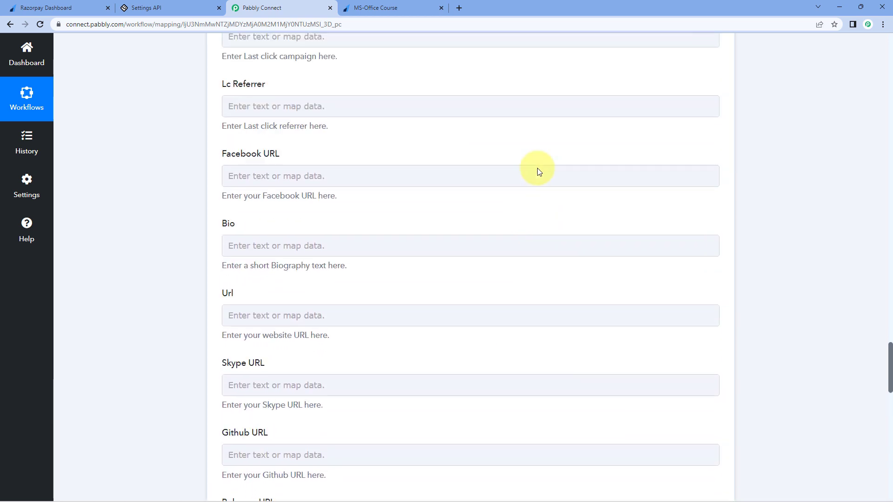
scroll(537, 169, up, 20)
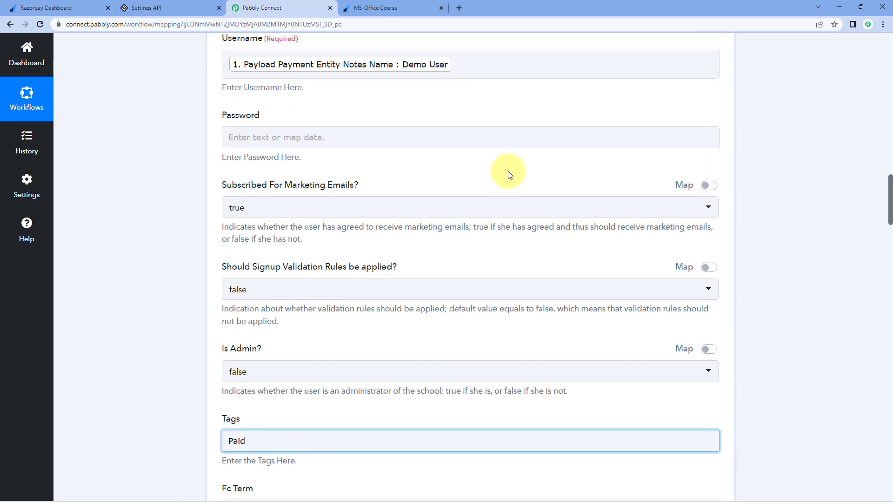
scroll(505, 171, up, 10)
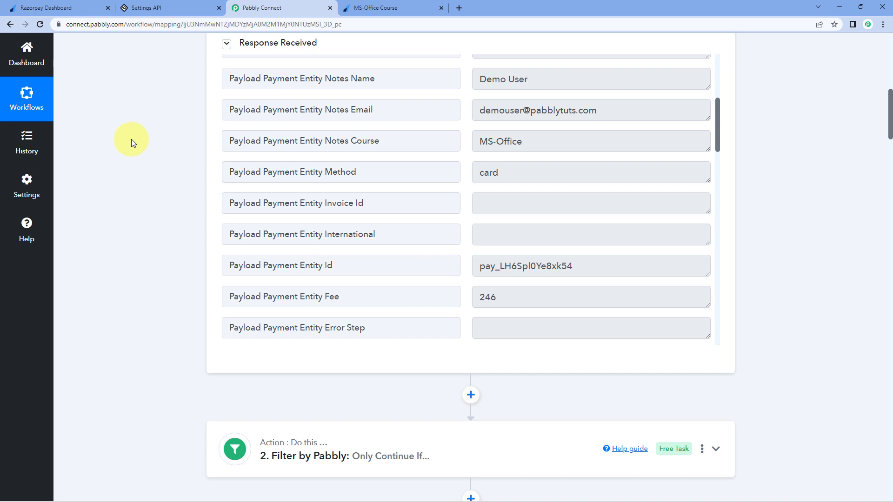
Step: Verify in LearnWorlds All users that Demo User has no enrolled courses, then return to the payment page
click(169, 7)
click(11, 161)
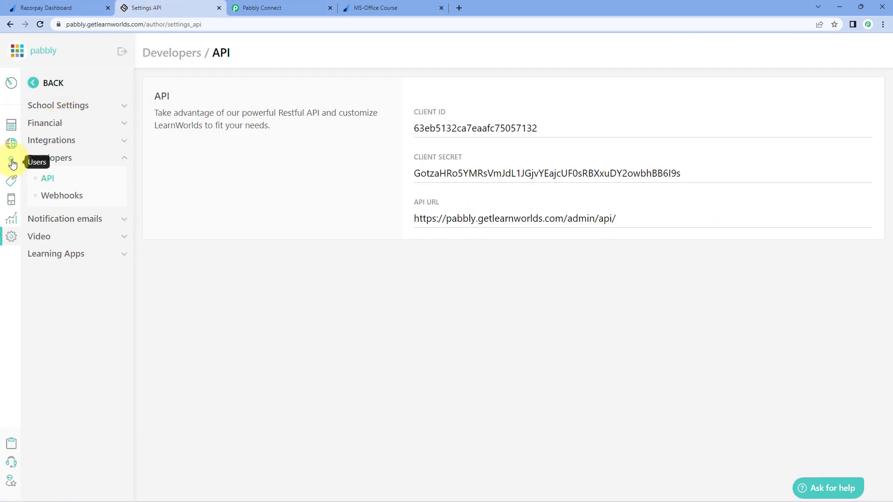
click(72, 149)
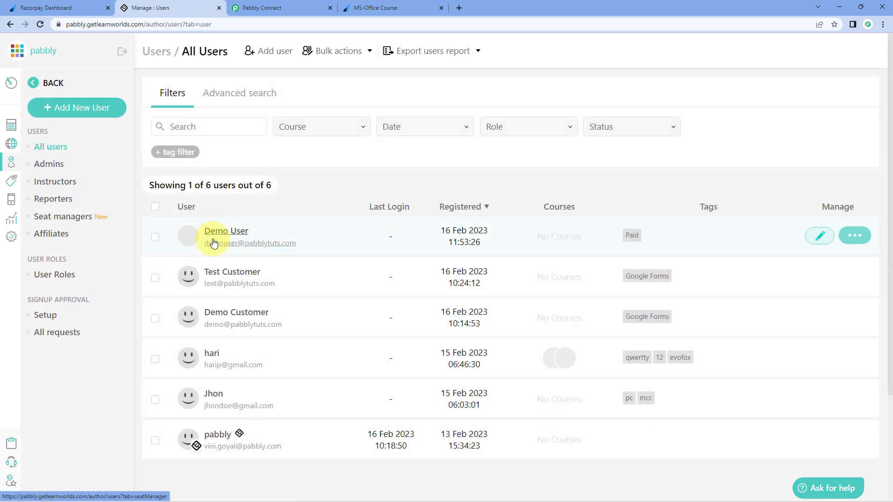
click(226, 235)
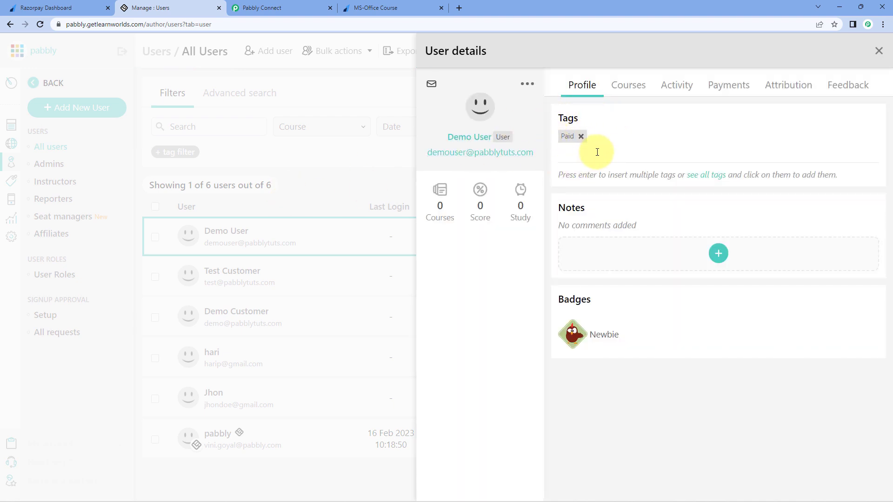
click(610, 86)
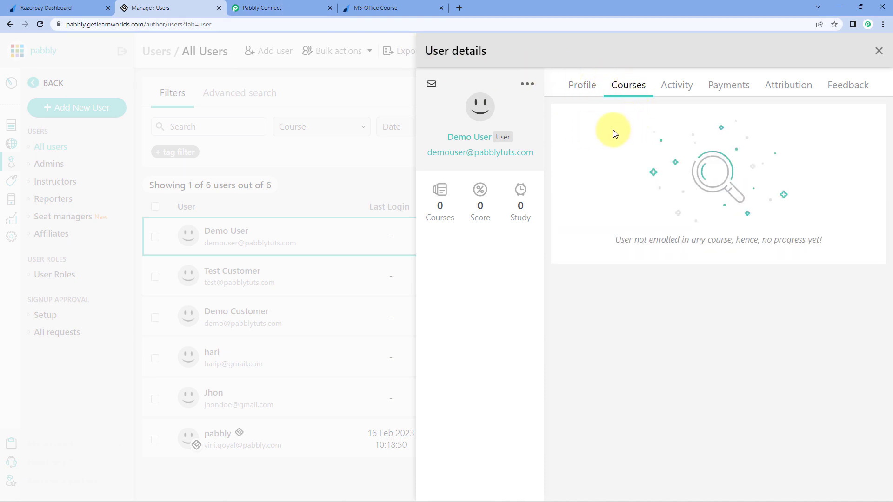
click(409, 8)
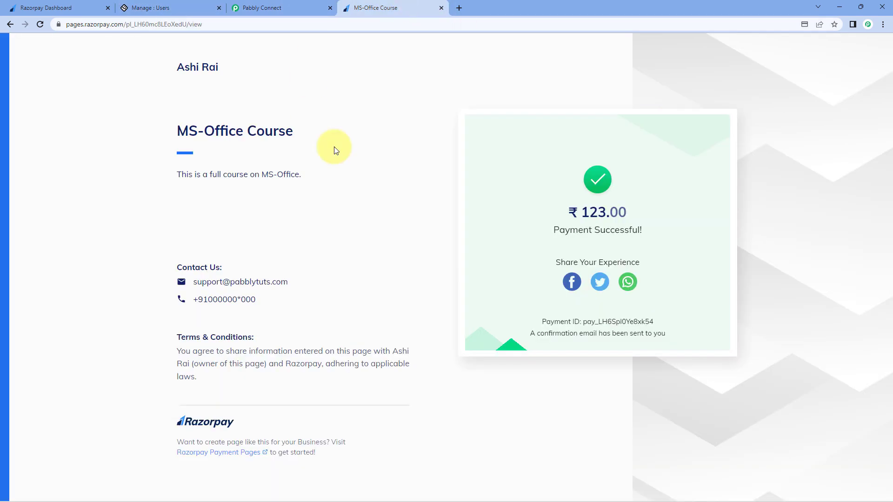
Step: Add another action below Create User and select LearnWorlds as its app
click(263, 8)
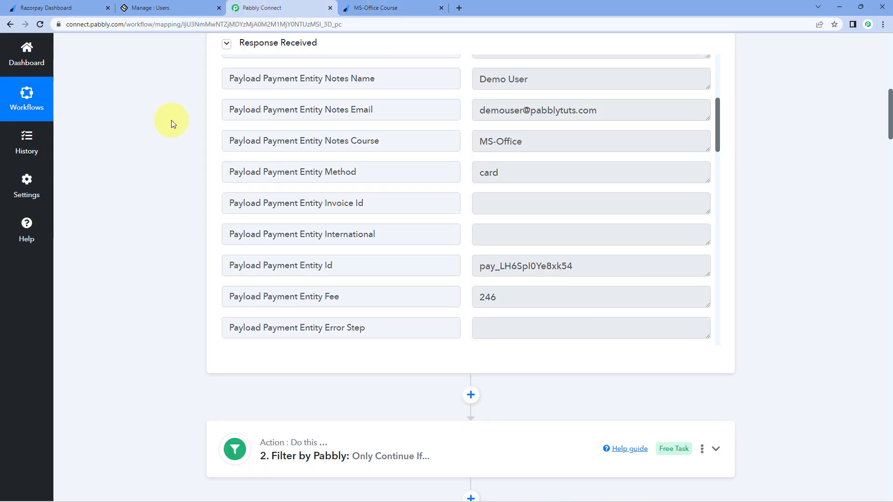
scroll(171, 120, down, 15)
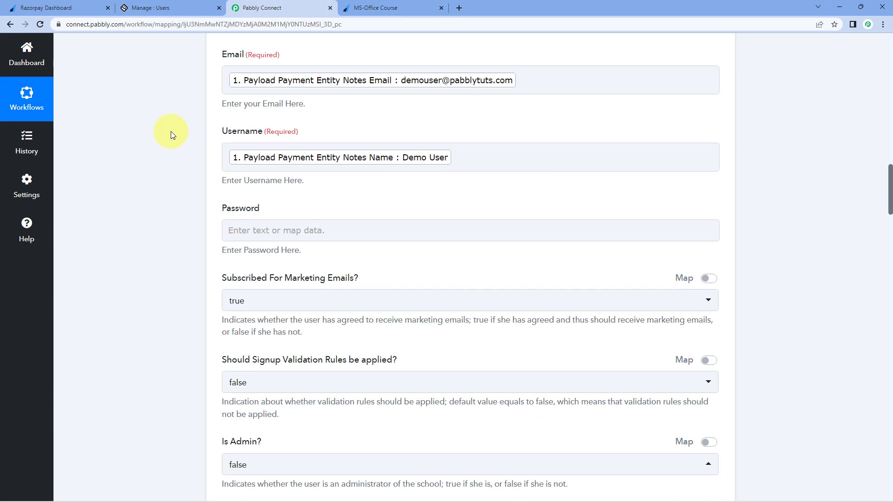
scroll(171, 132, down, 20)
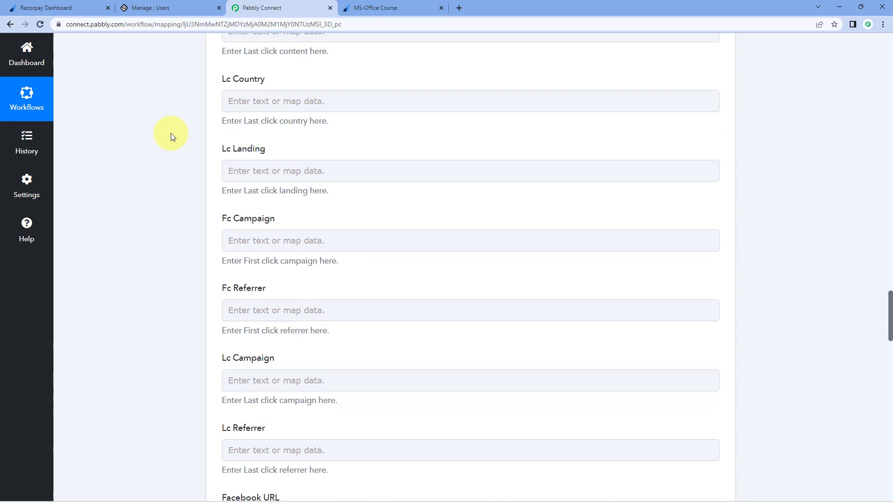
scroll(171, 135, down, 20)
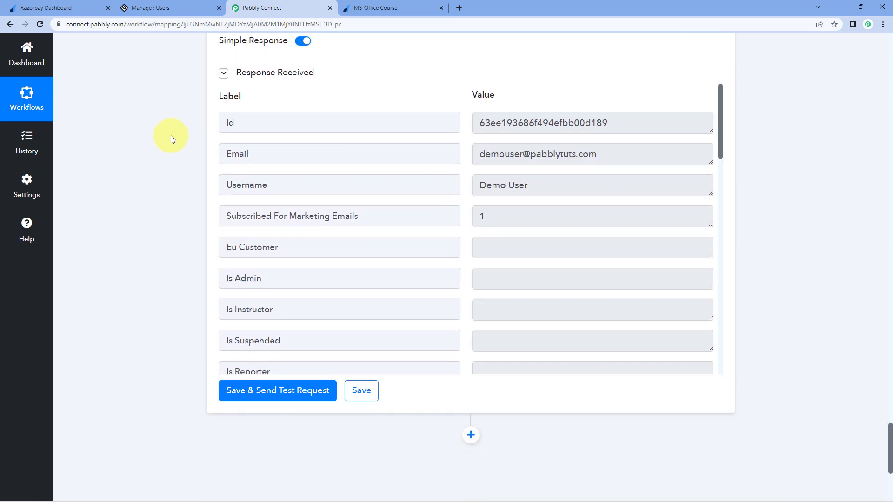
scroll(171, 136, down, 5)
click(472, 222)
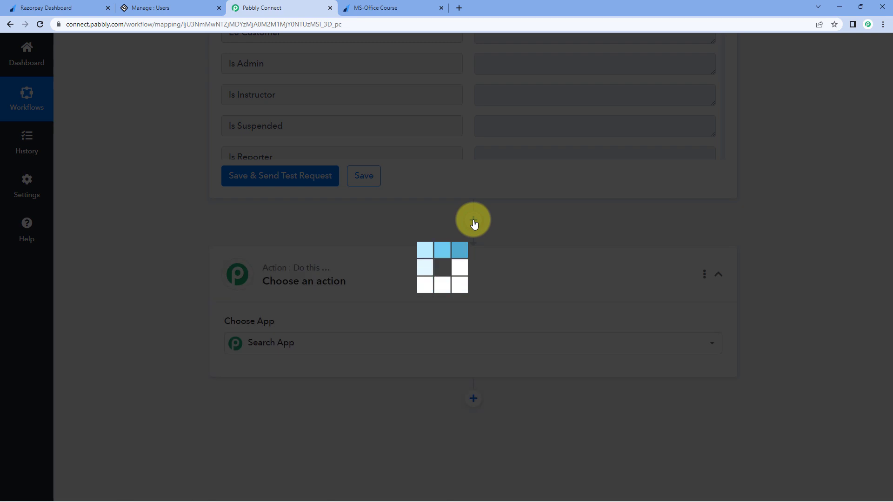
scroll(251, 244, down, 1)
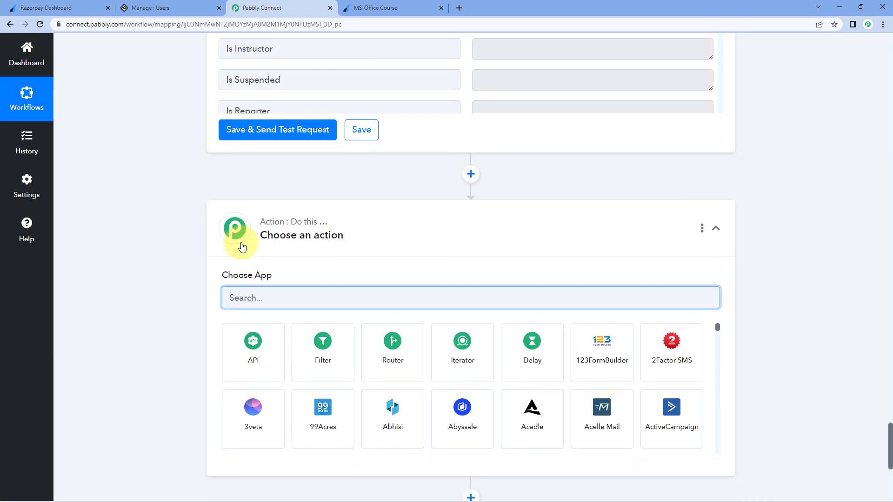
scroll(242, 246, down, 1)
text(L)
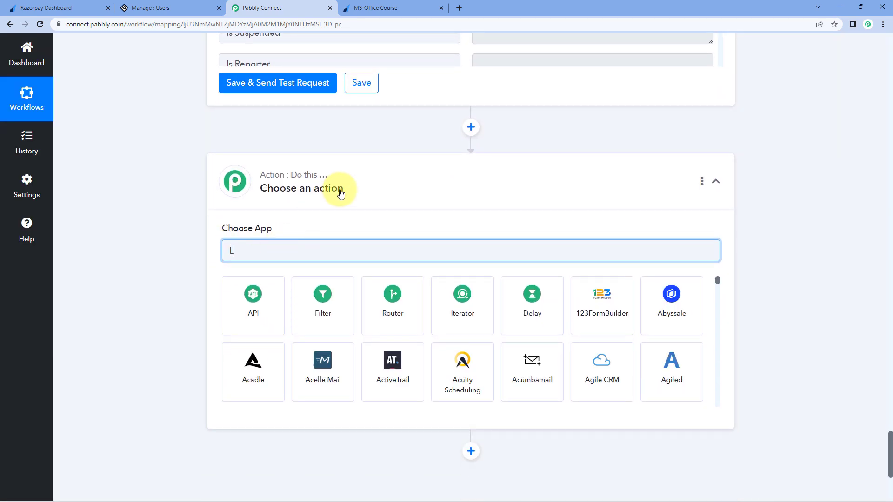
text(earnWo)
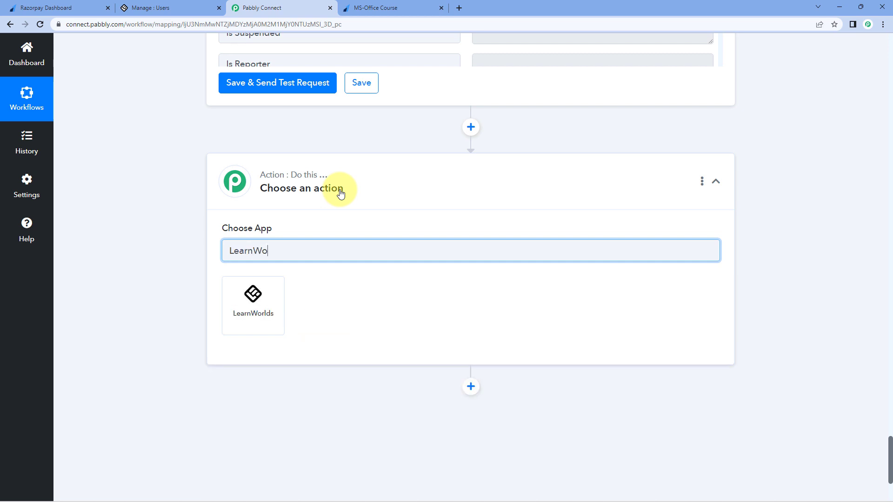
text(rlds)
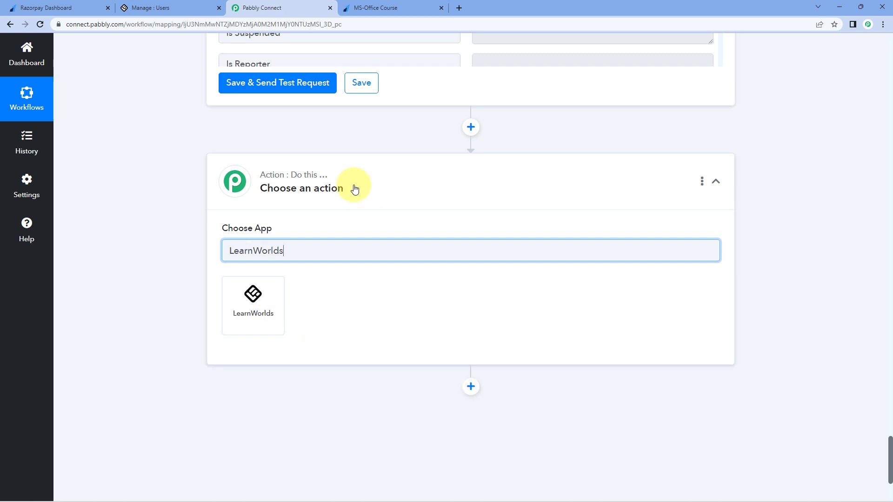
click(266, 312)
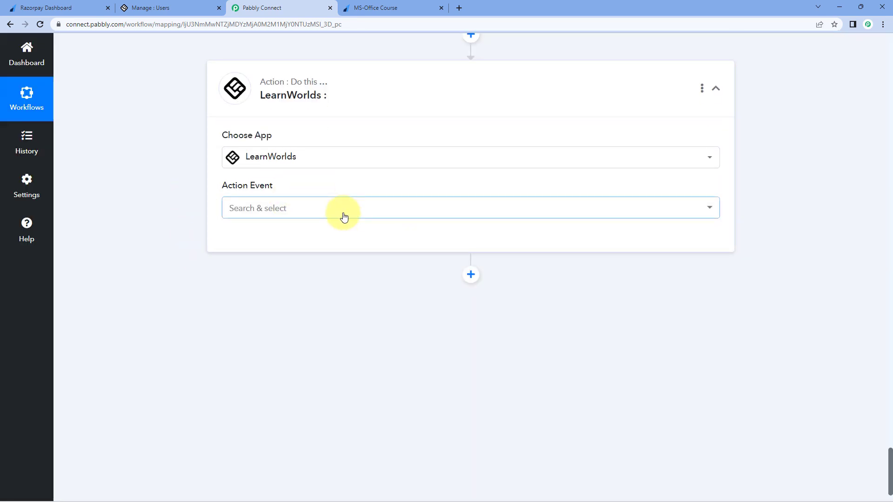
Step: Set the event to Enroll User to a Product and save it with the existing LearnWorlds #3 connection
click(343, 213)
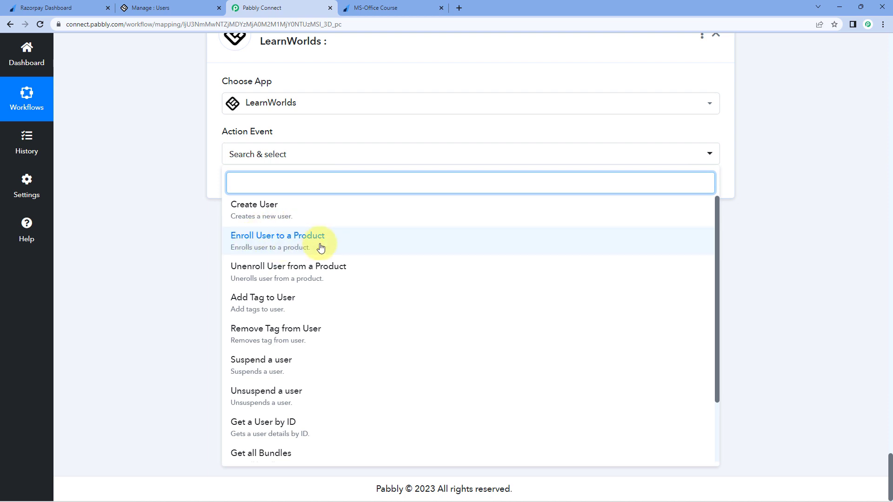
click(321, 245)
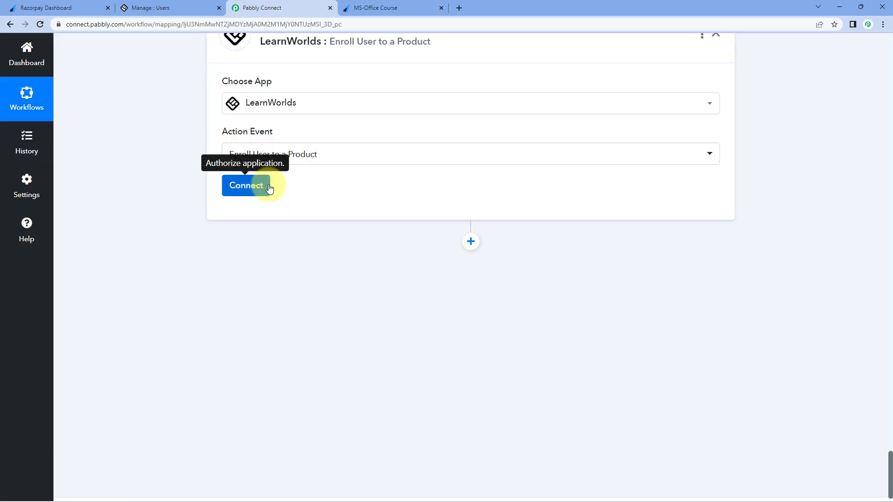
click(269, 187)
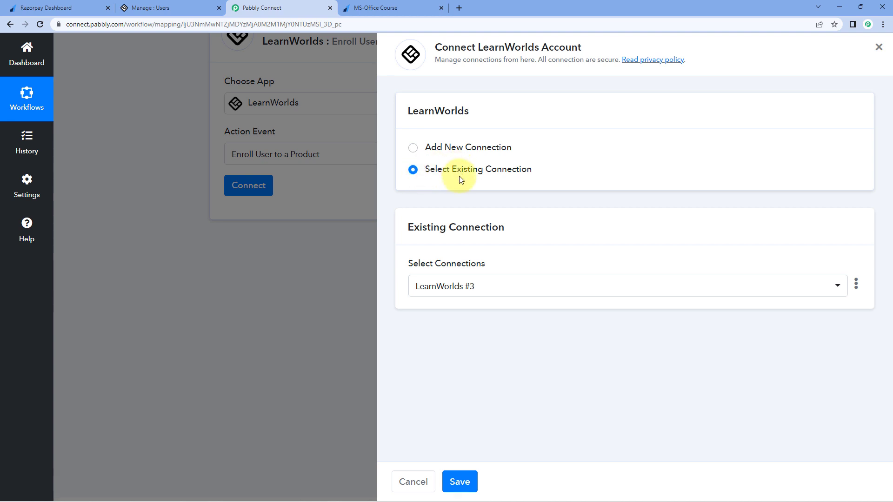
click(465, 489)
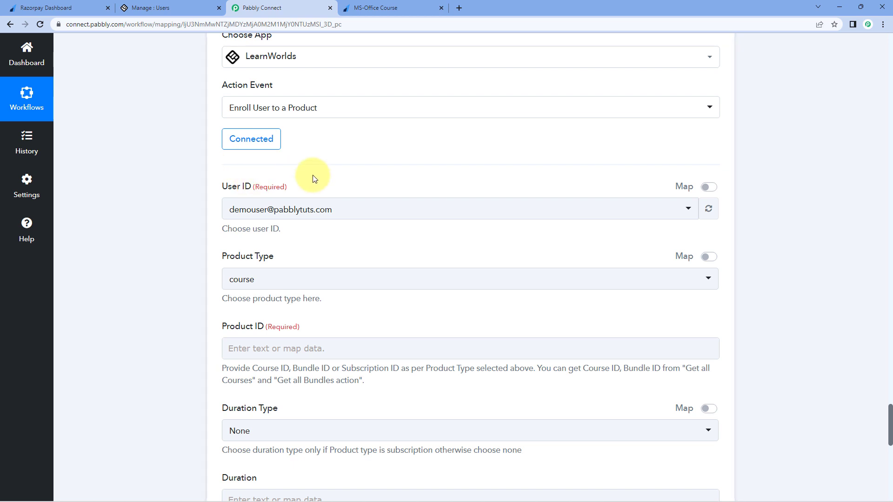
Step: Review the User ID options and the created user's Id value from the Create User step
click(384, 210)
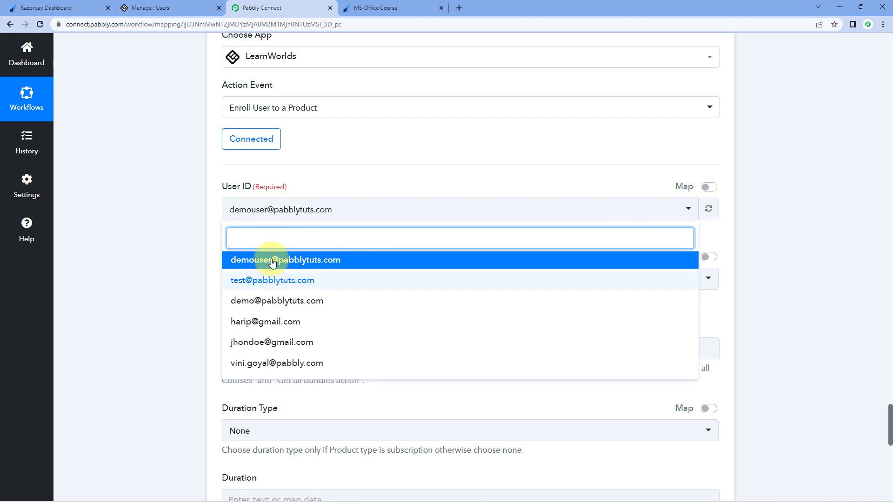
click(216, 277)
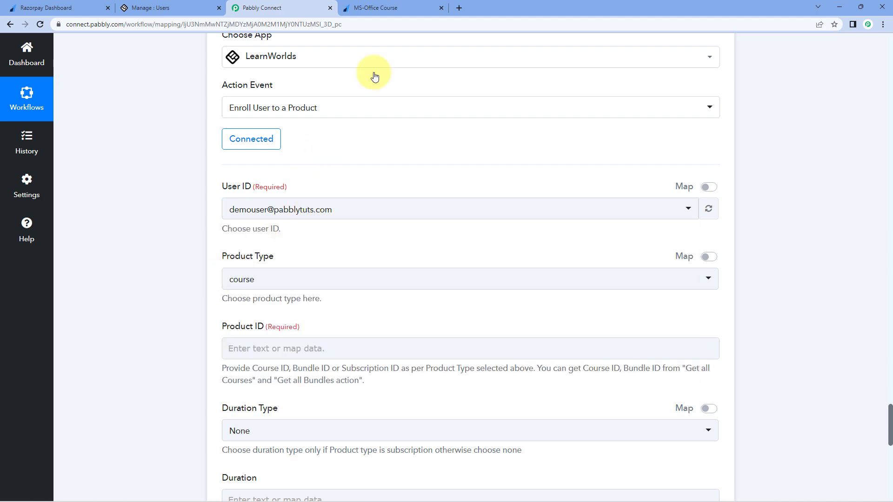
click(408, 6)
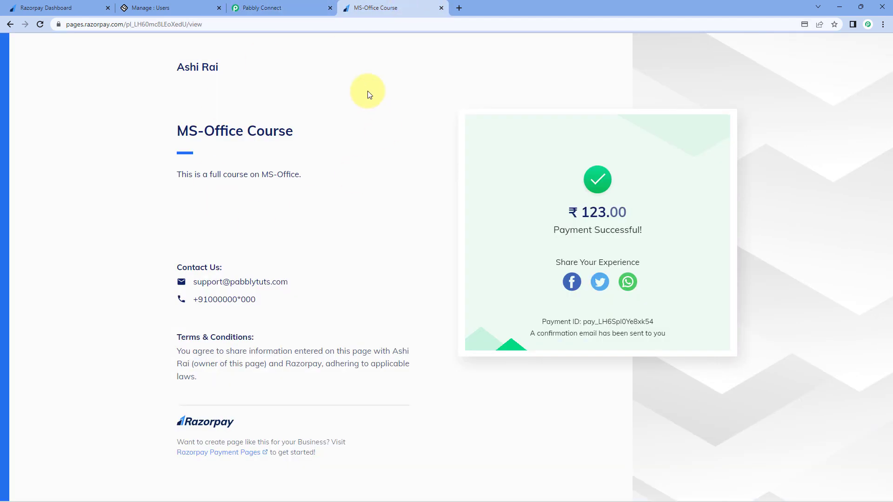
click(310, 5)
scroll(465, 186, up, 10)
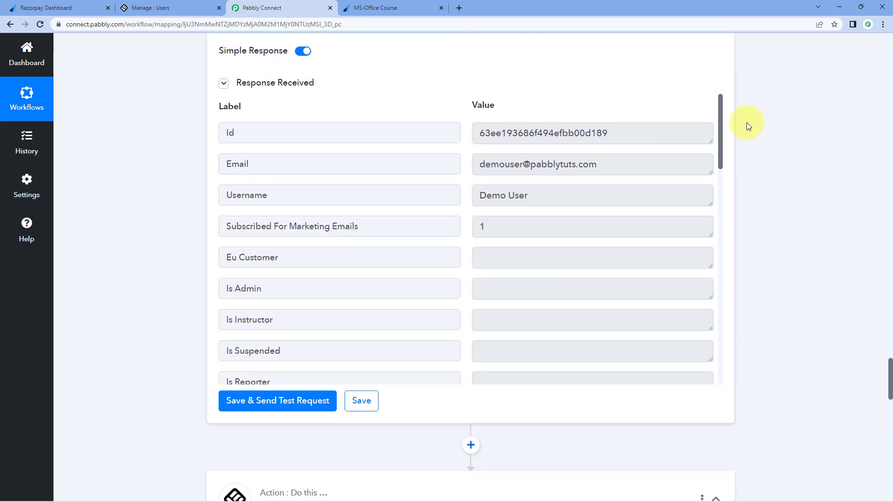
scroll(747, 121, down, 3)
scroll(749, 119, down, 3)
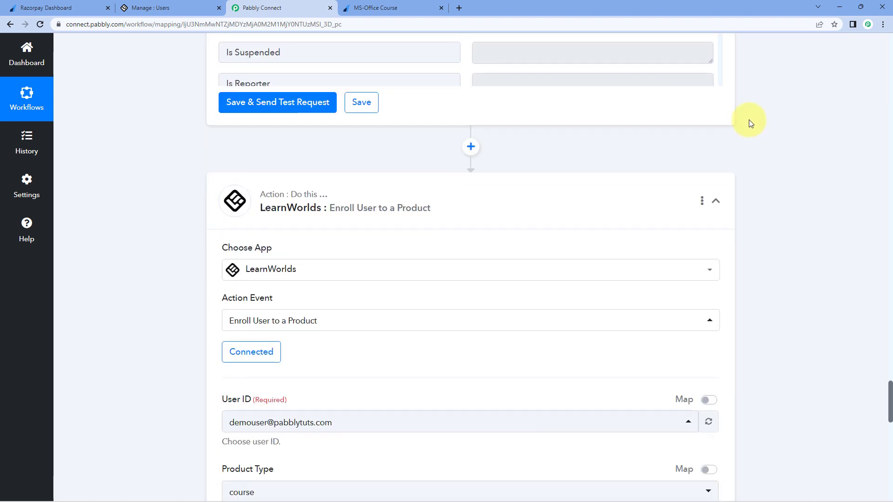
scroll(749, 119, up, 8)
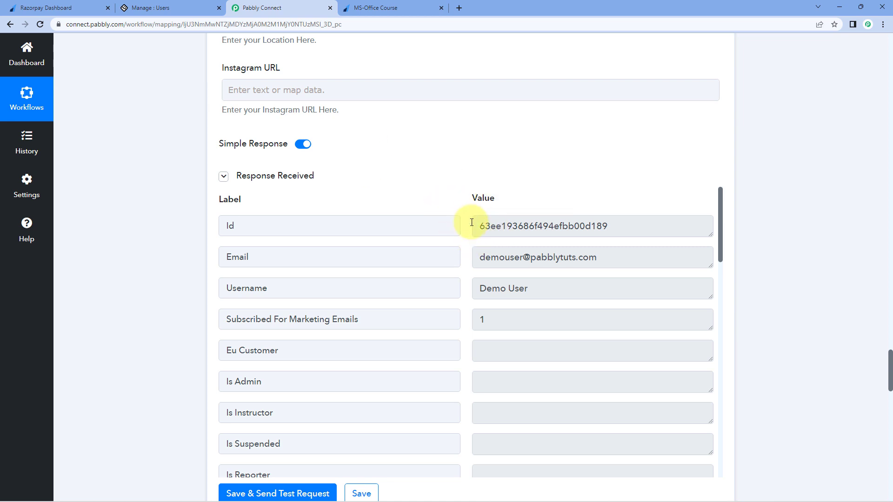
drag(475, 226, 451, 225)
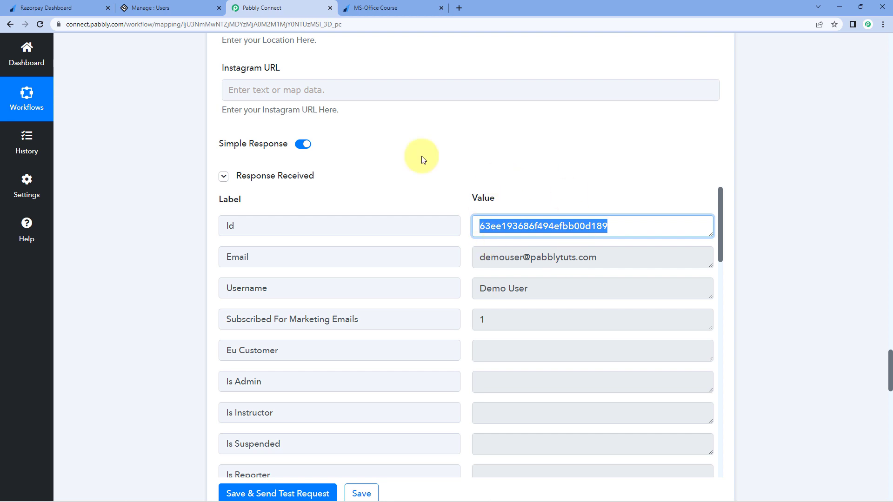
click(246, 223)
Step: Map User ID to the Id returned by the LearnWorlds Create User step (step 3)
scroll(177, 261, down, 10)
scroll(186, 249, down, 3)
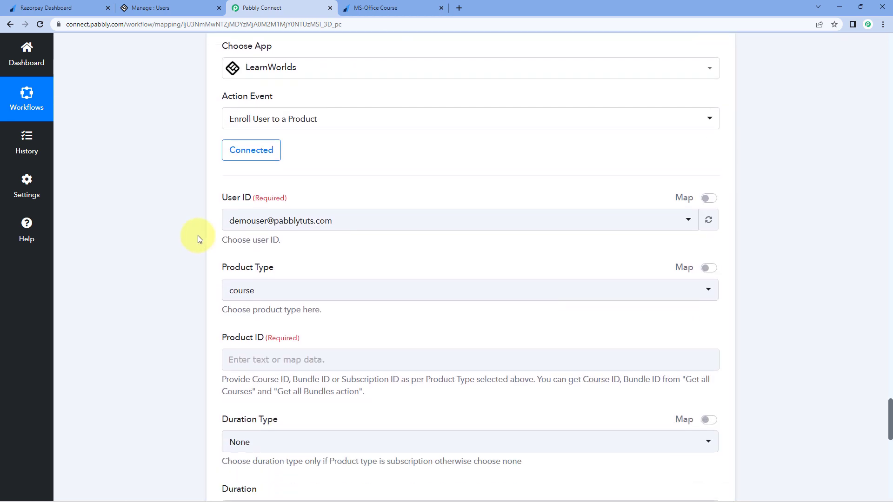
click(708, 186)
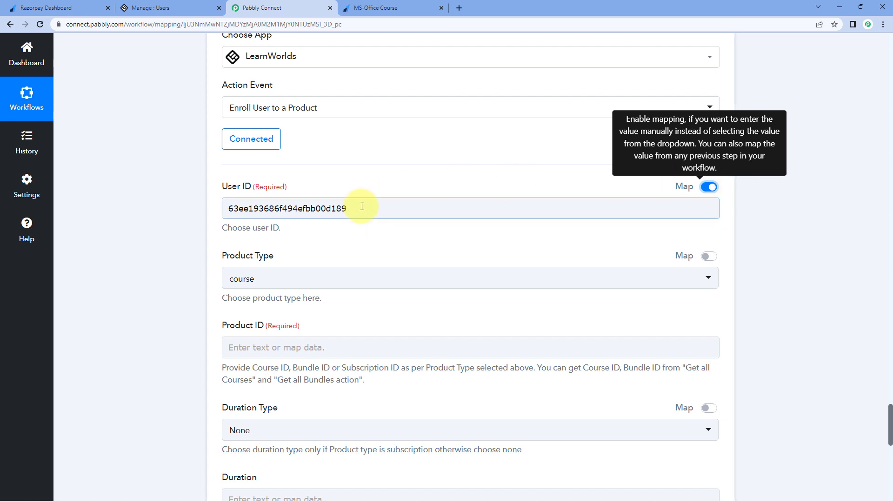
drag(358, 207, 213, 186)
key(BackSpace)
scroll(178, 169, down, 1)
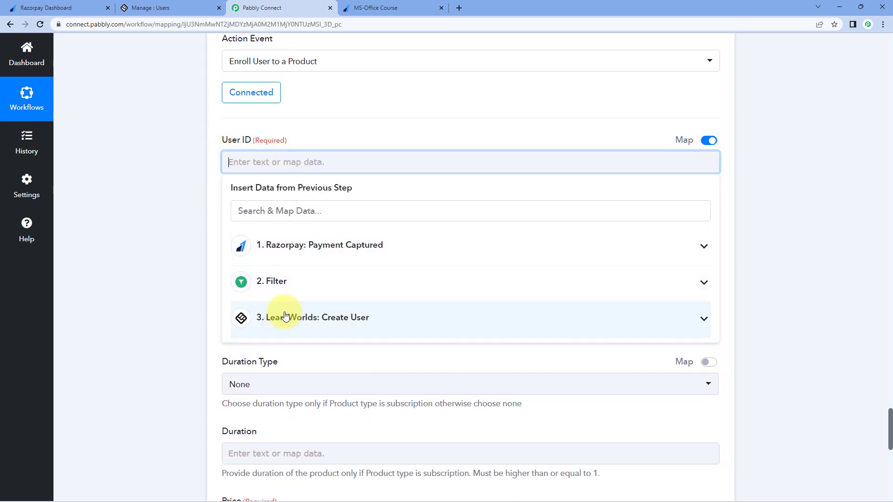
click(321, 323)
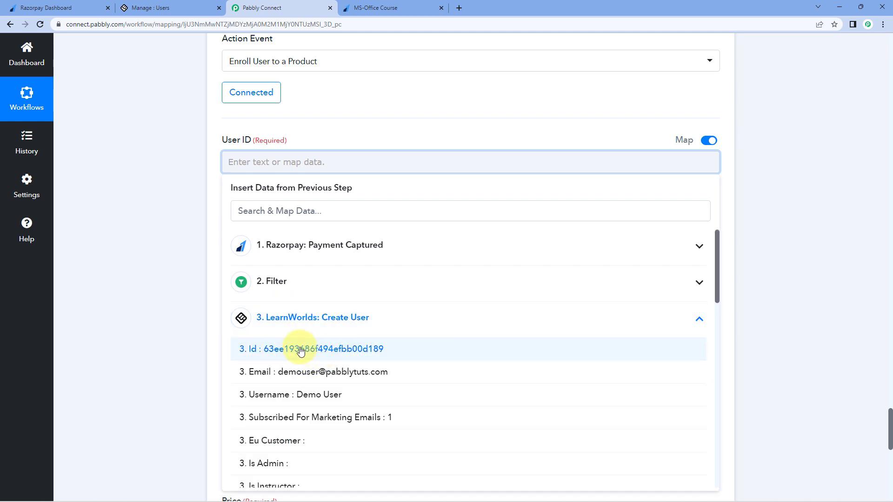
click(280, 350)
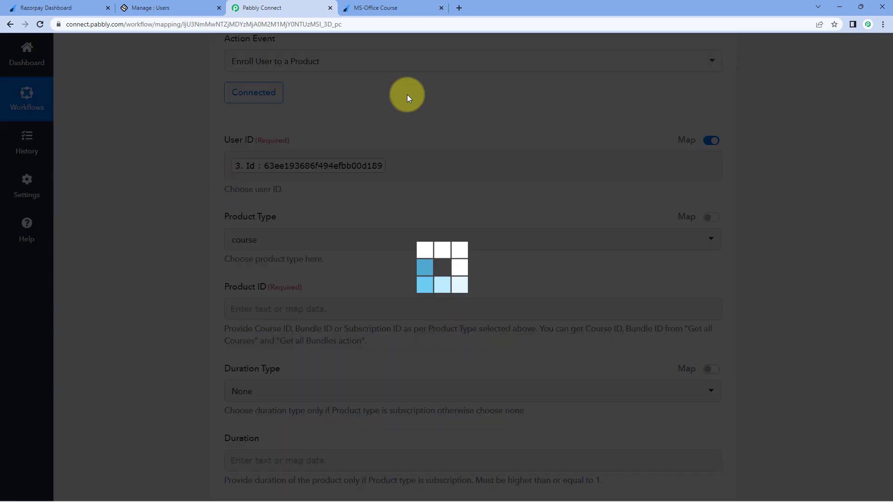
Step: Leave Product Type set to course and switch to the LearnWorlds users tab
click(409, 7)
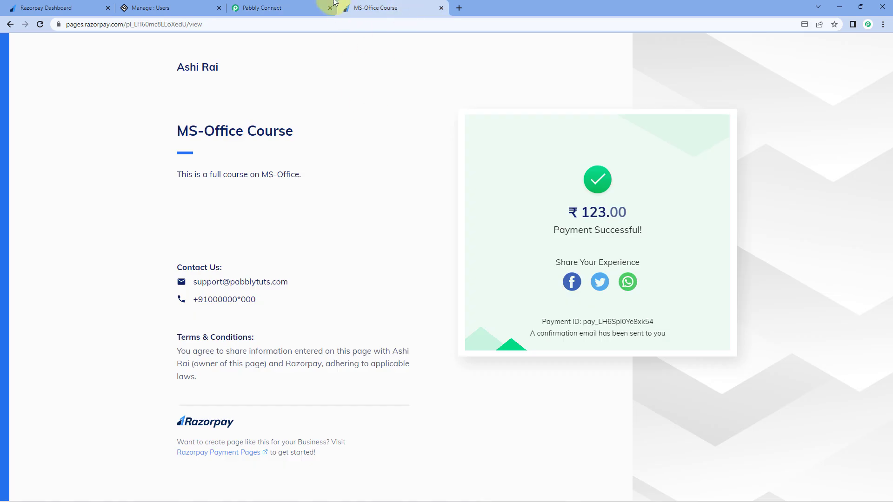
click(280, 7)
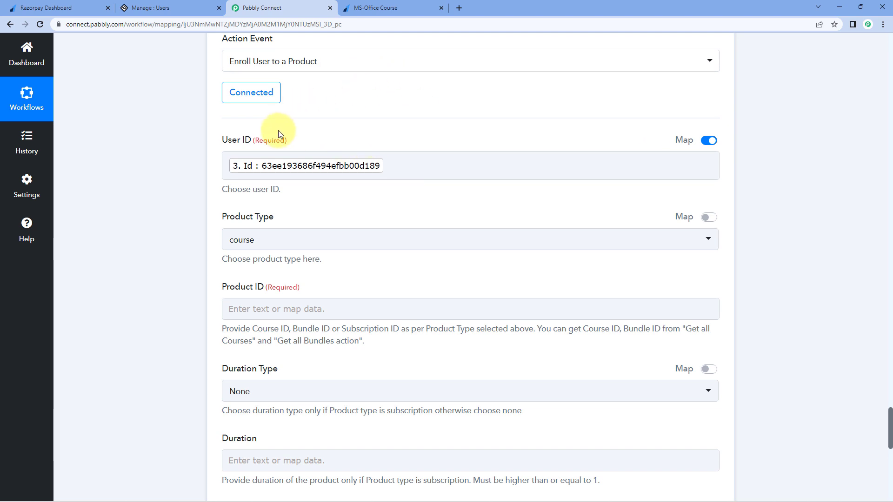
scroll(410, 132, down, 2)
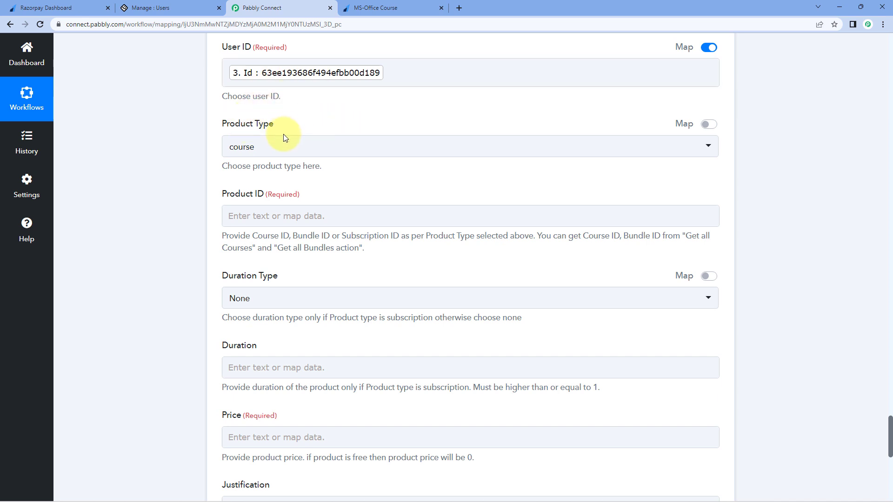
click(316, 149)
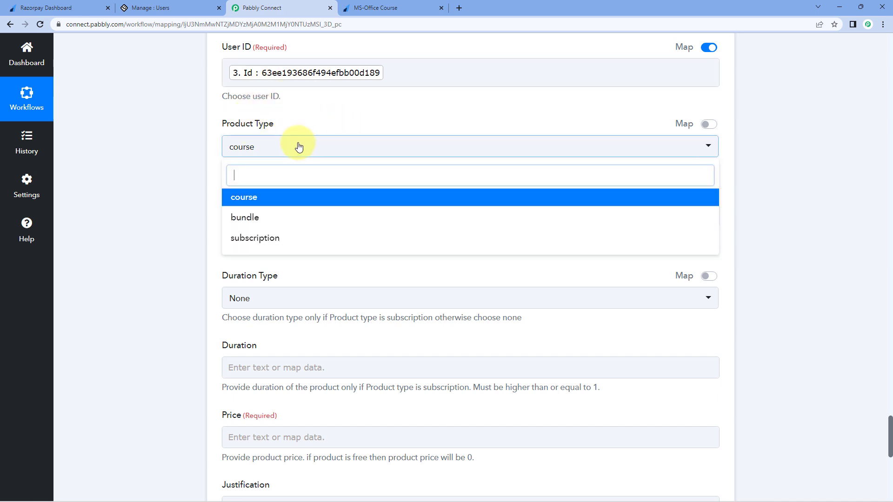
click(243, 195)
scroll(295, 126, down, 1)
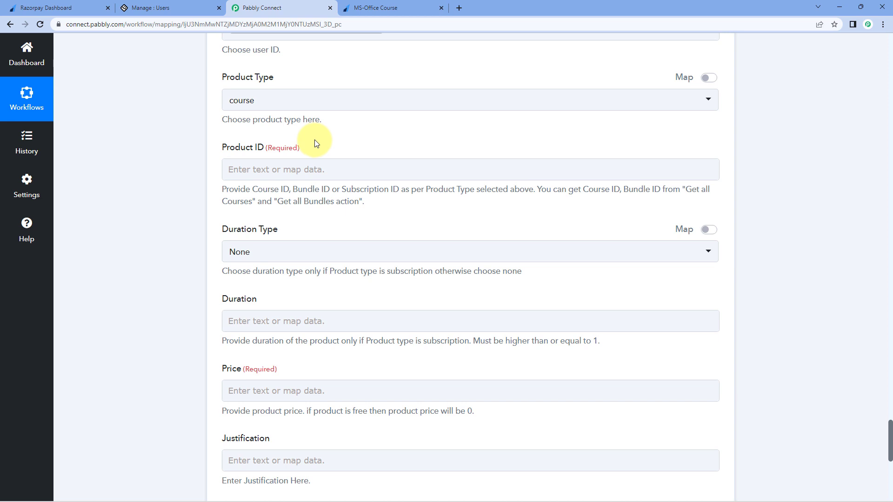
click(176, 7)
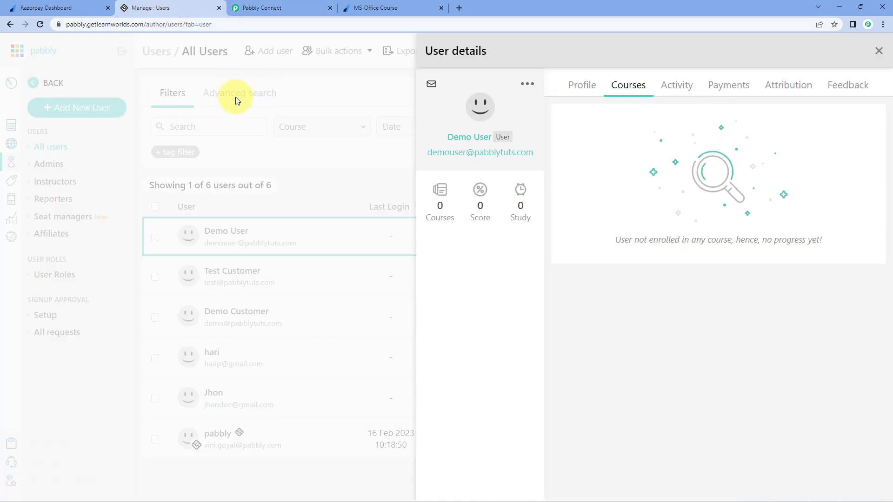
Step: Open the MS Office course in LearnWorlds and copy its id 'ms-office' from the URL
click(234, 118)
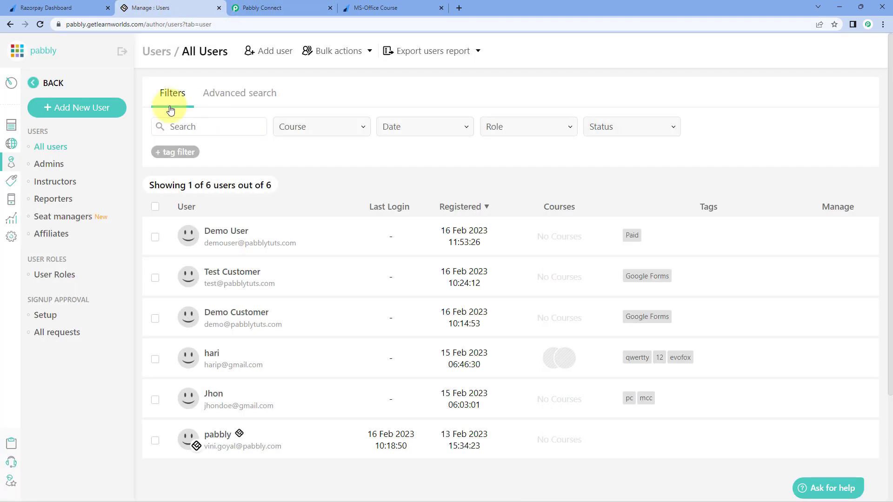
click(11, 132)
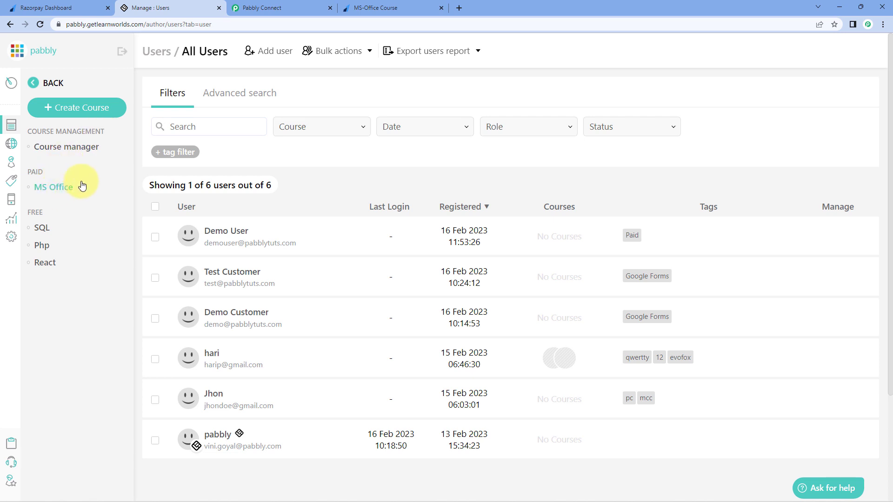
click(66, 188)
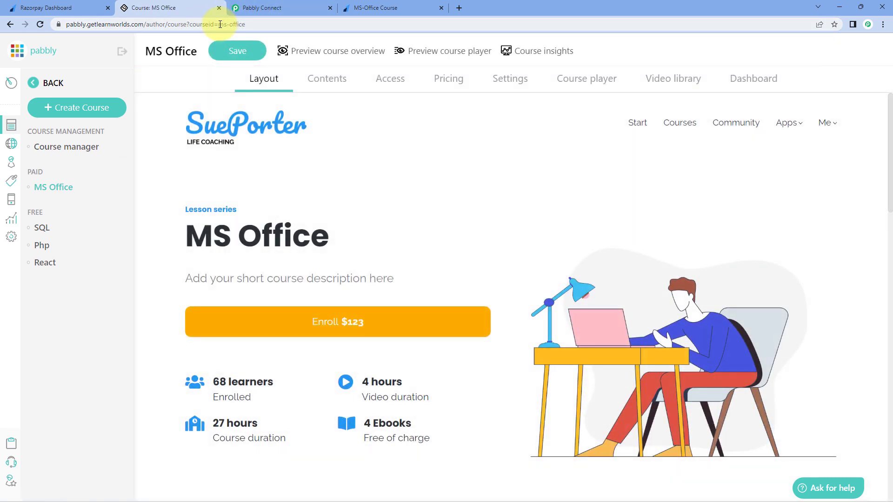
drag(218, 24, 247, 27)
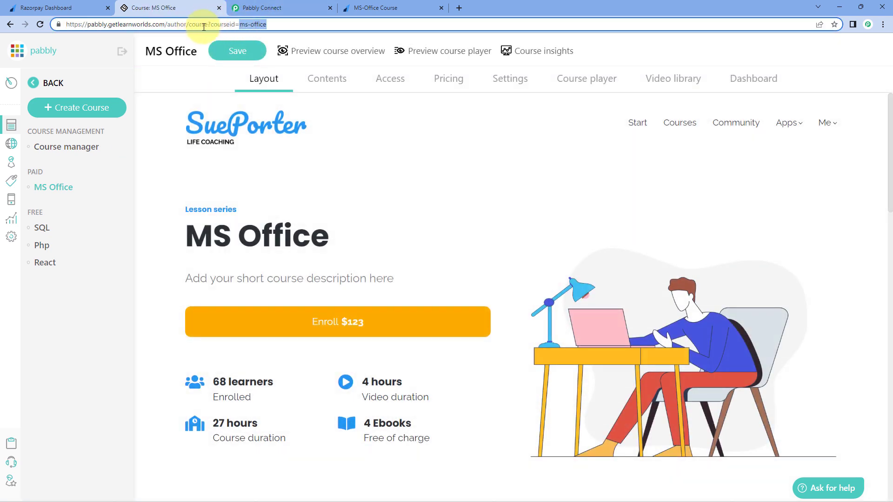
right_click(255, 25)
click(278, 91)
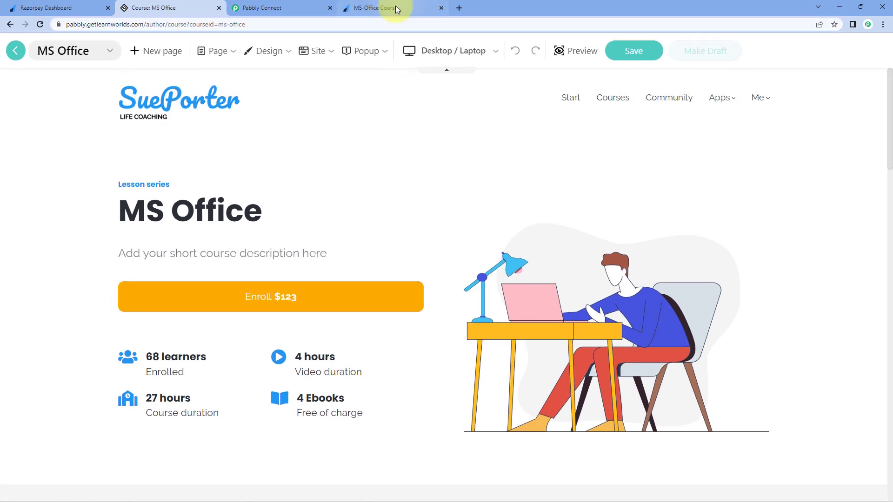
Step: Copy 'ms-office' again from the course URL and return to Pabbly Connect
click(394, 8)
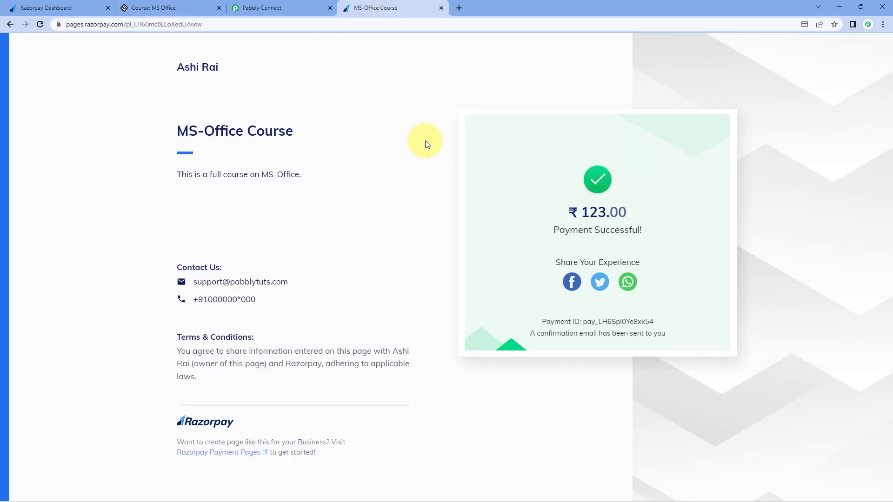
click(281, 7)
click(207, 8)
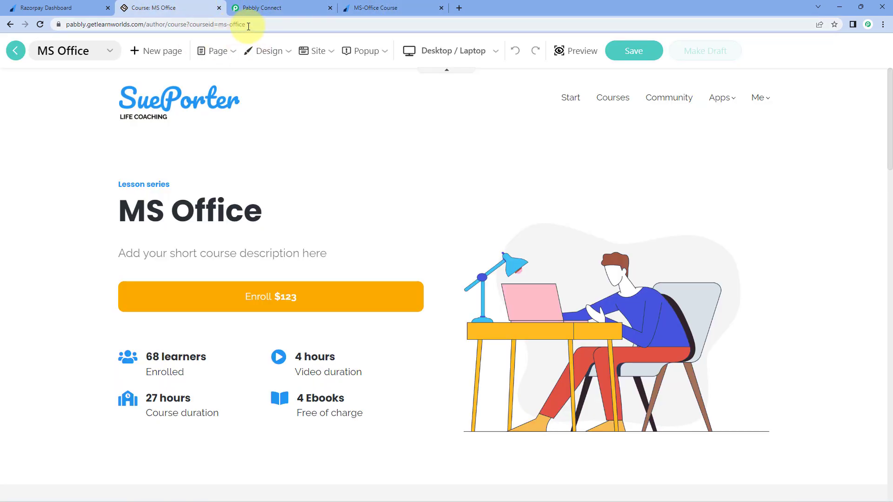
drag(249, 25, 218, 25)
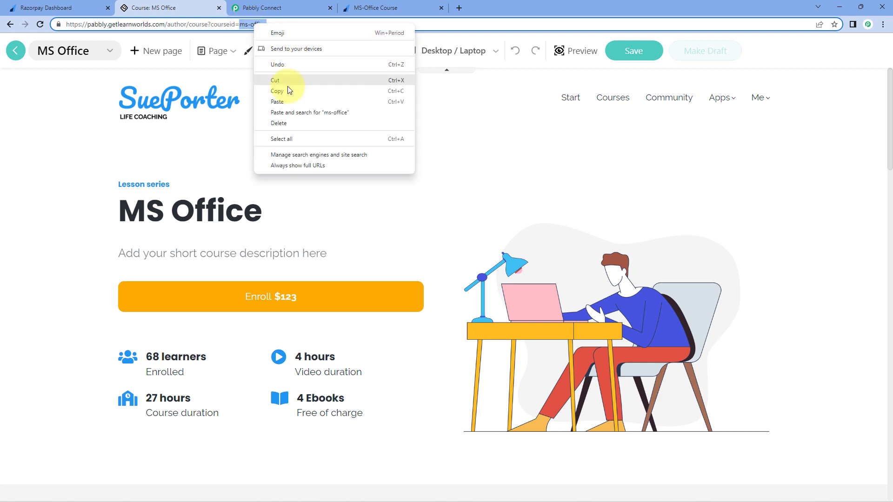
click(281, 90)
click(283, 7)
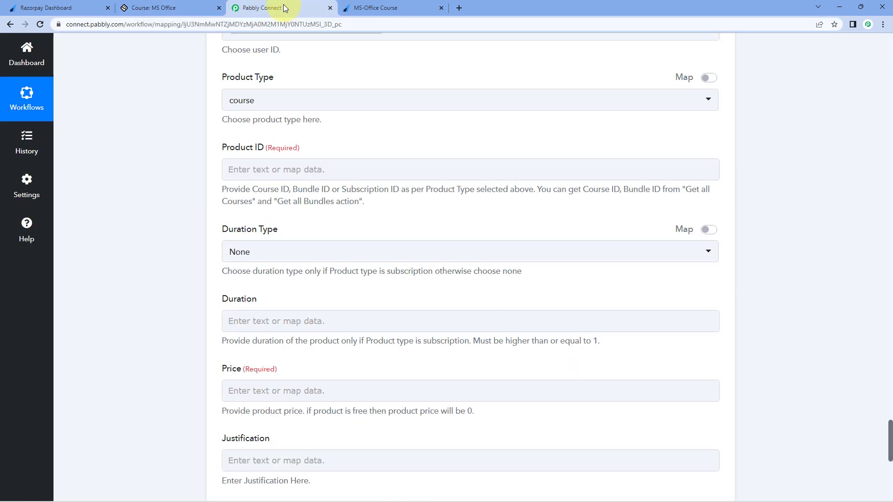
Step: Paste ms-office into the Enroll step's Product ID field
right_click(263, 174)
click(290, 249)
click(178, 197)
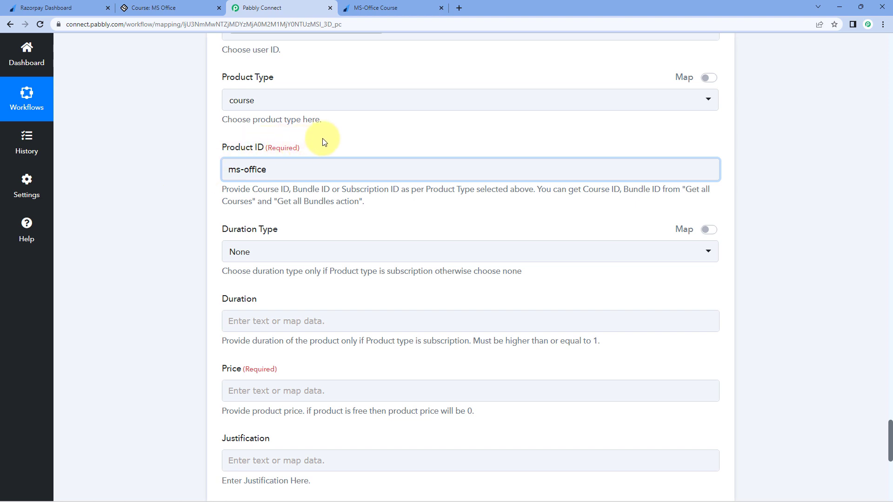
scroll(324, 142, down, 2)
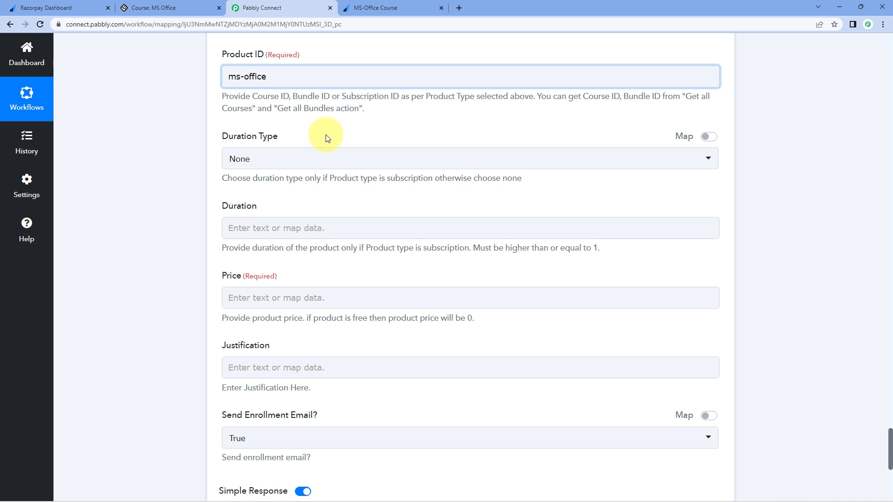
Step: Leave Duration Type set to None
click(261, 163)
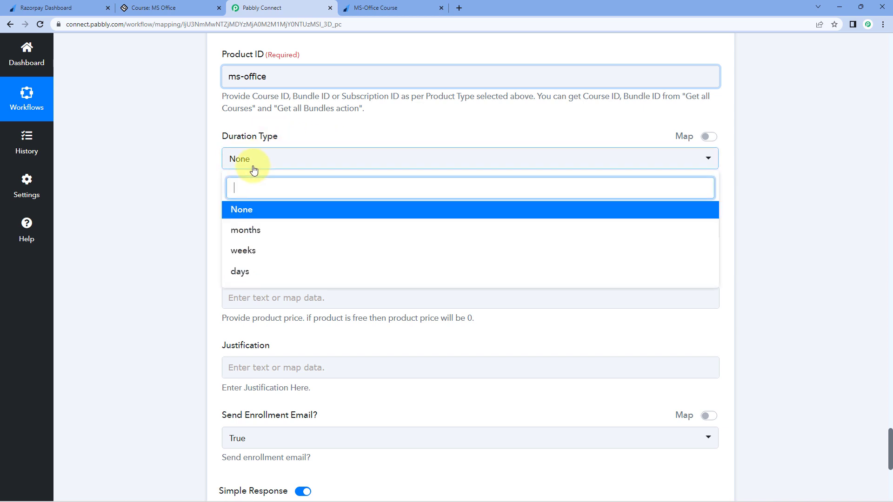
click(204, 147)
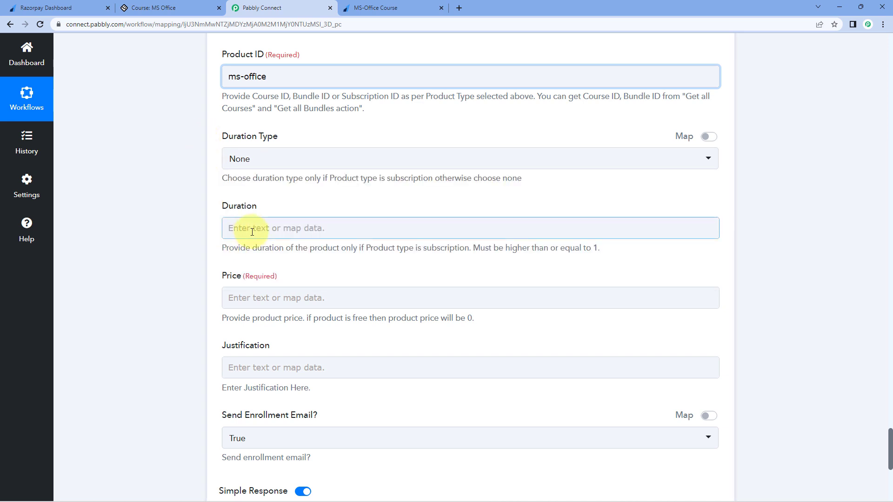
scroll(278, 202, down, 1)
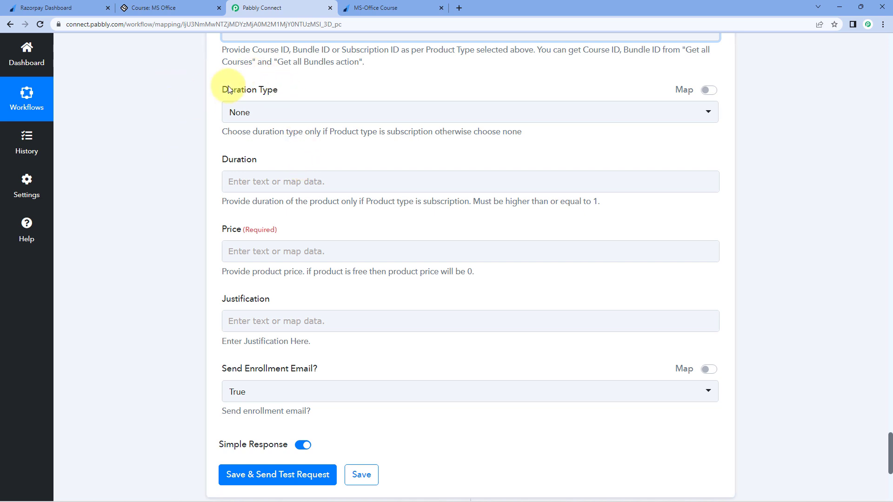
scroll(211, 193, down, 1)
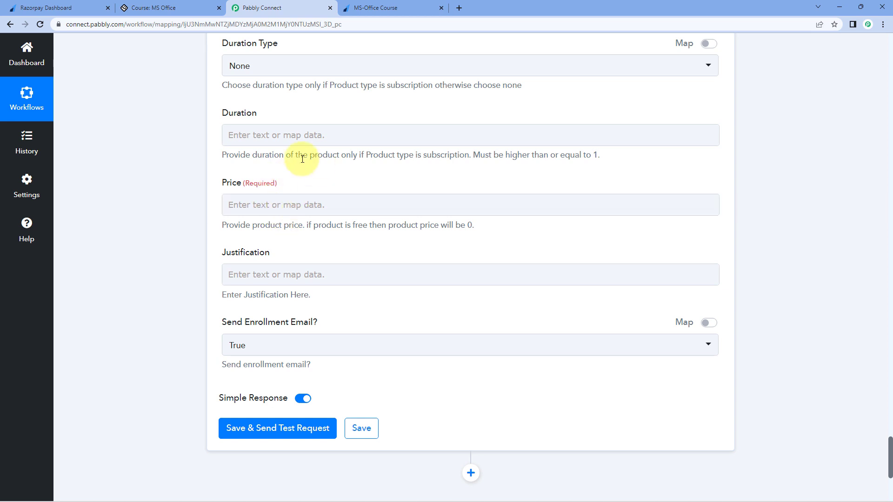
Step: Recheck the MS Office course's $123 price in LearnWorlds, then enter 132 as the Price
click(171, 7)
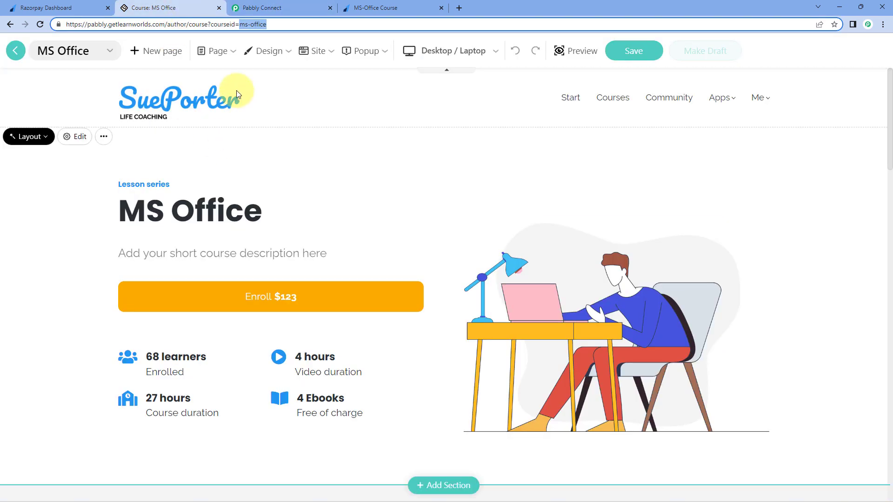
click(13, 26)
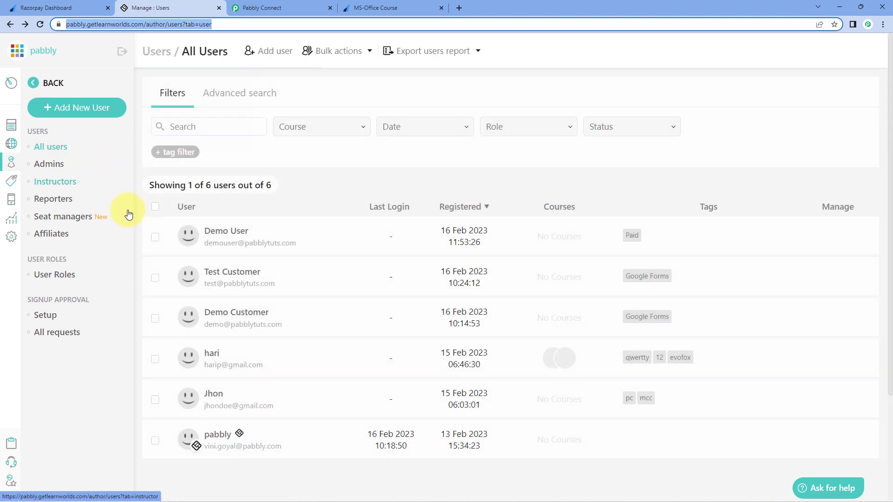
click(11, 125)
click(56, 191)
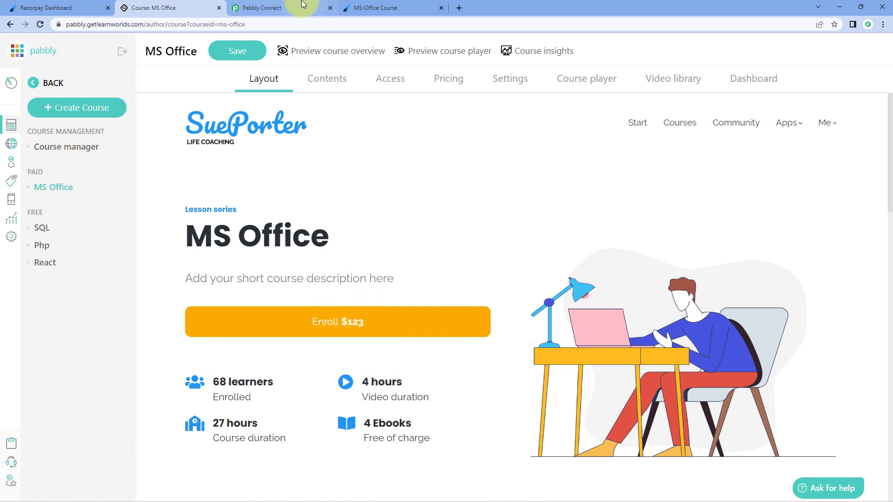
click(279, 8)
click(251, 204)
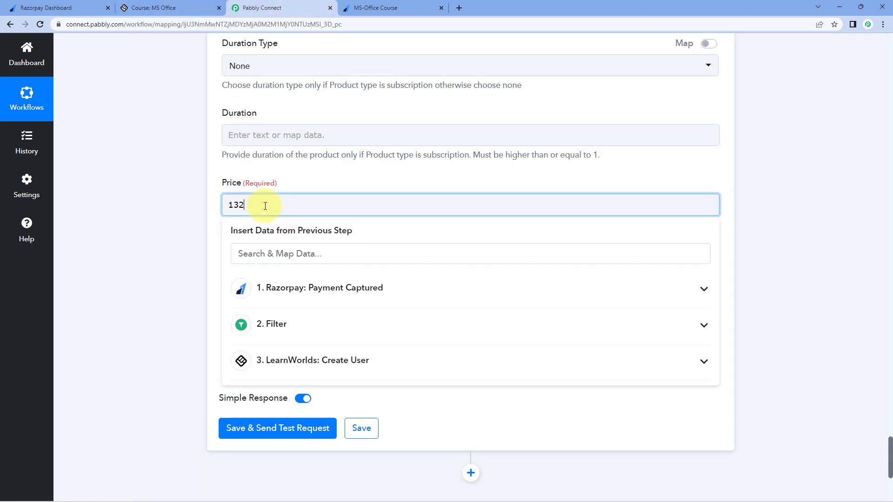
Step: Set the Justification field to None
click(199, 185)
scroll(199, 185, down, 1)
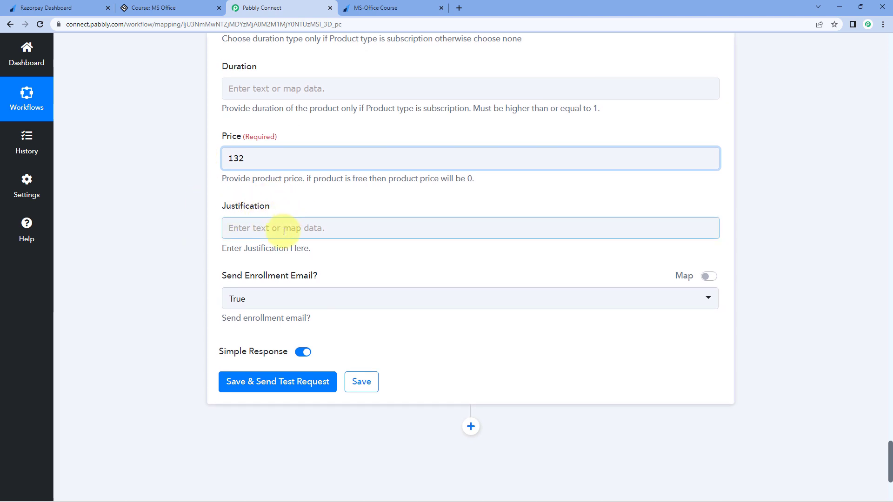
click(248, 227)
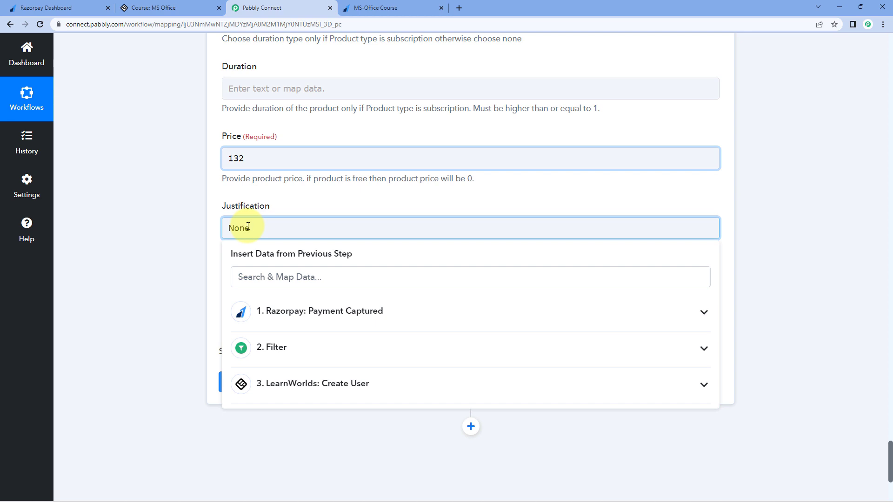
click(184, 243)
scroll(183, 243, down, 3)
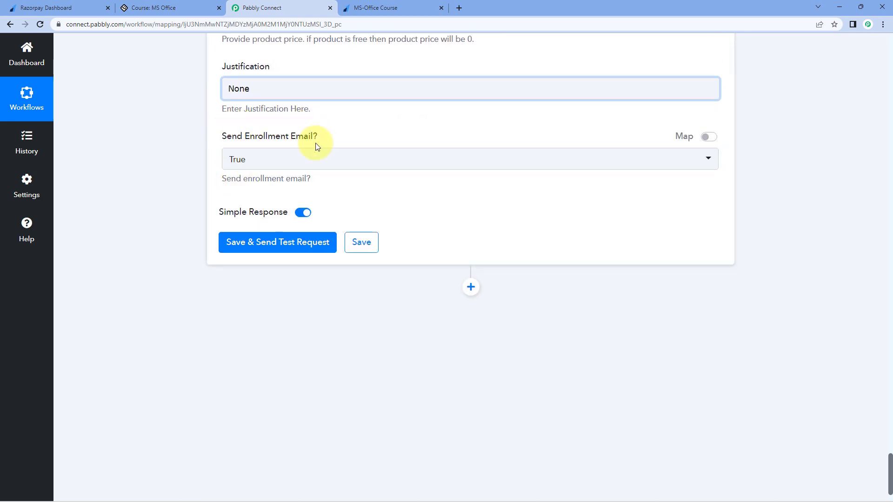
Step: Keep Send Enrollment Email as True, then save and send the test request
click(372, 7)
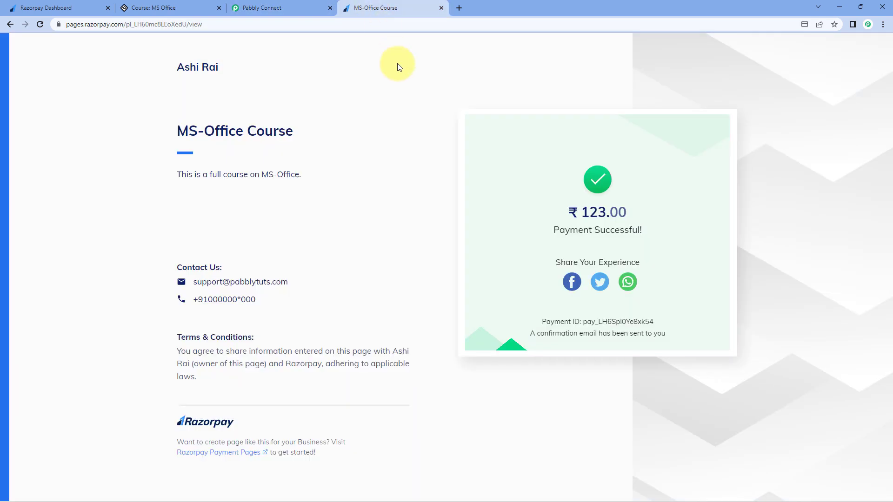
click(299, 5)
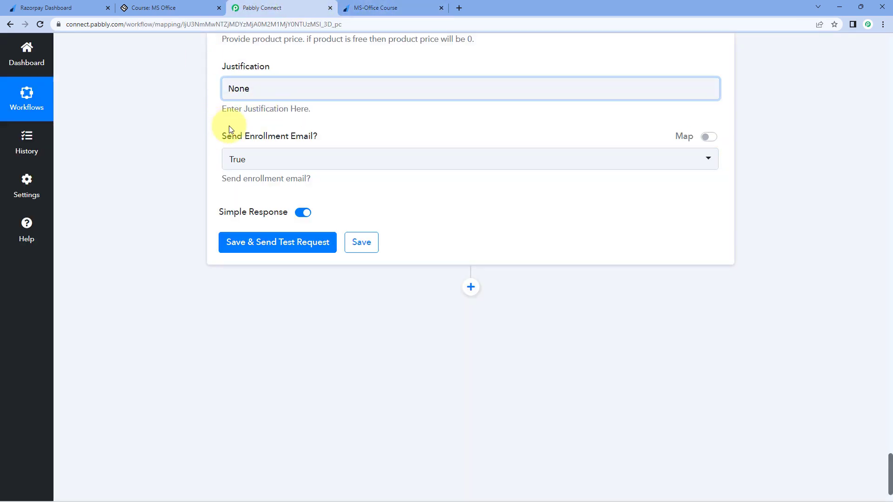
click(276, 161)
click(244, 208)
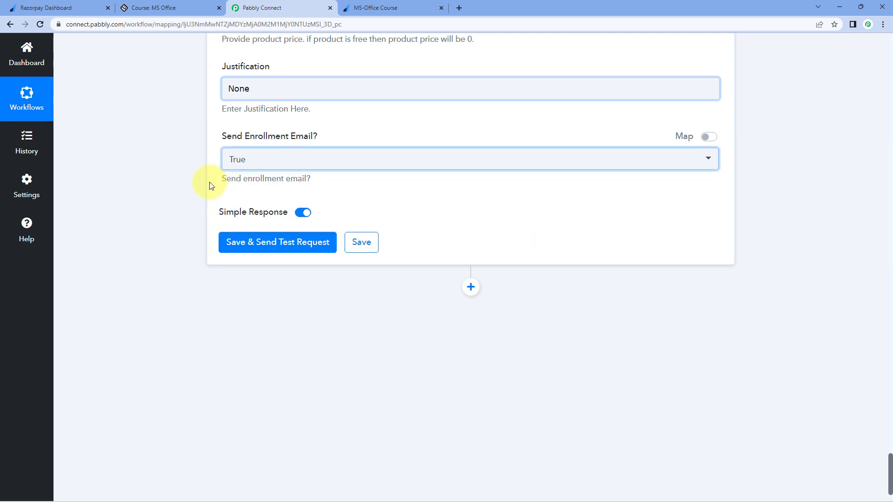
click(274, 251)
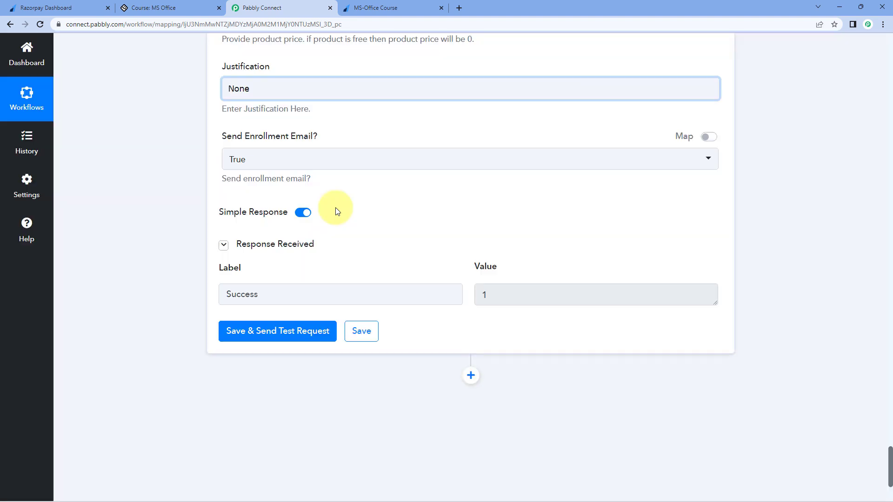
scroll(335, 207, down, 1)
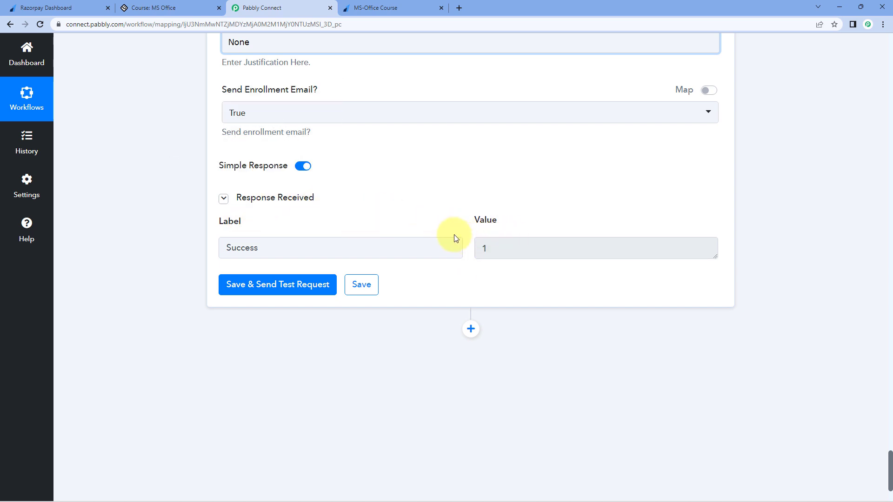
scroll(473, 329, up, 10)
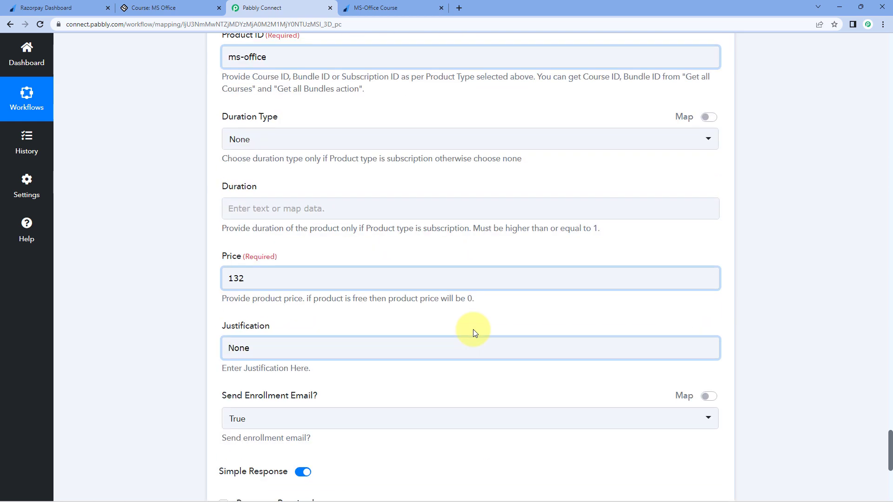
scroll(473, 329, up, 2)
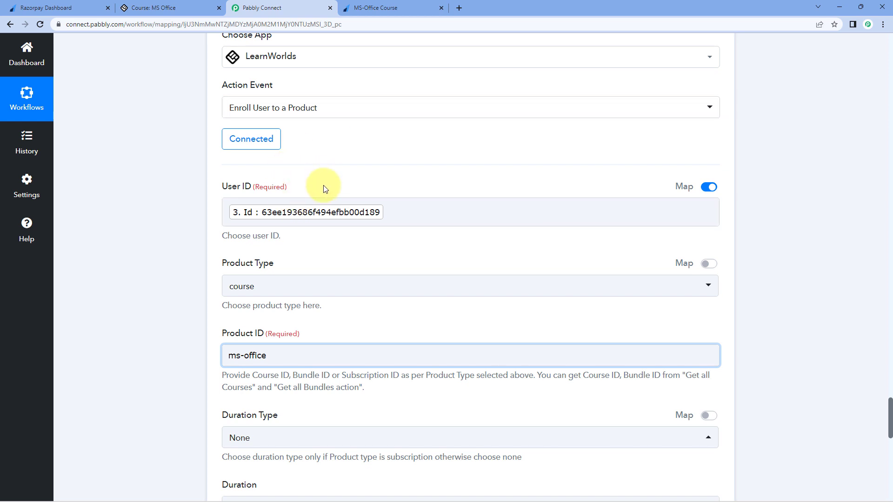
scroll(260, 224, down, 2)
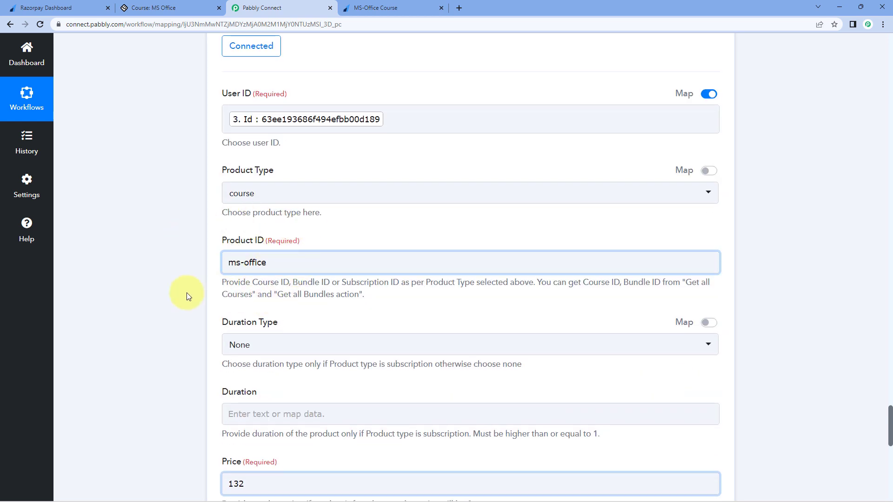
scroll(303, 230, up, 3)
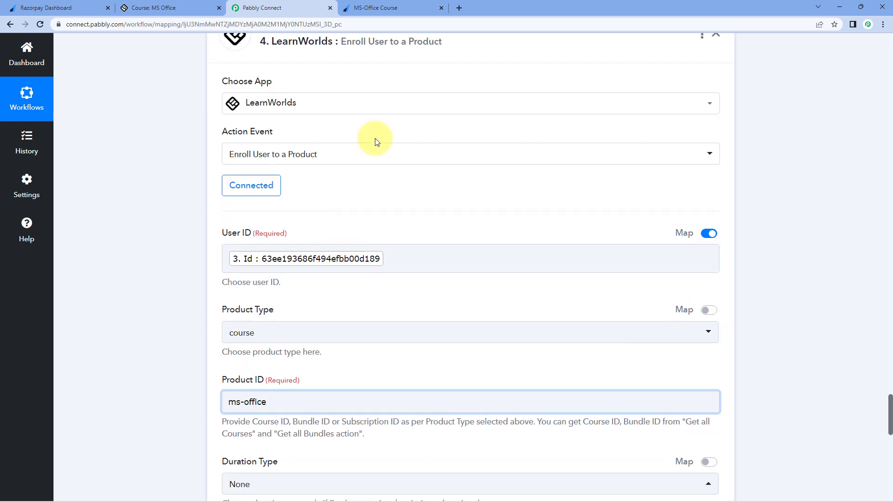
Step: Open the demo user under All users and confirm MS Office is their enrolled course
click(176, 8)
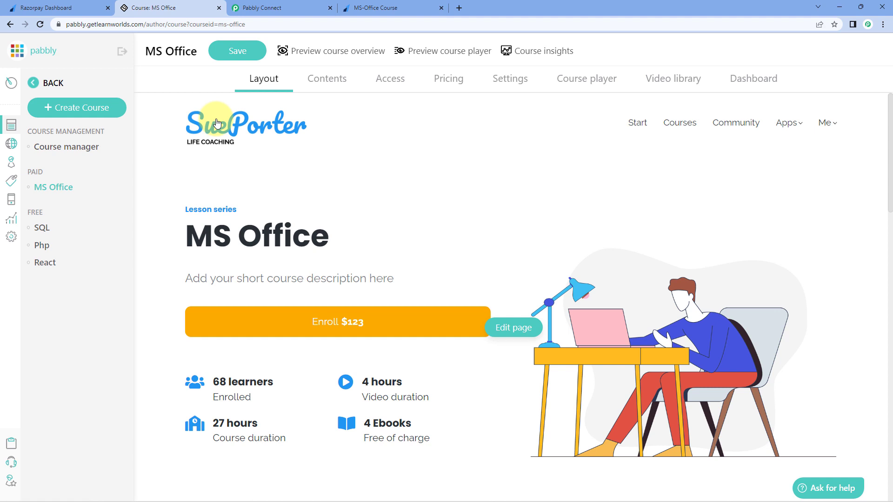
click(12, 163)
click(56, 148)
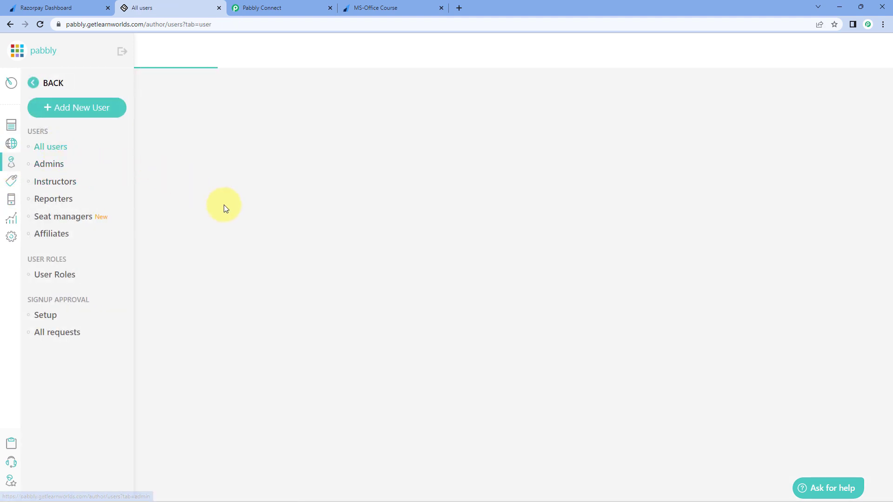
click(234, 235)
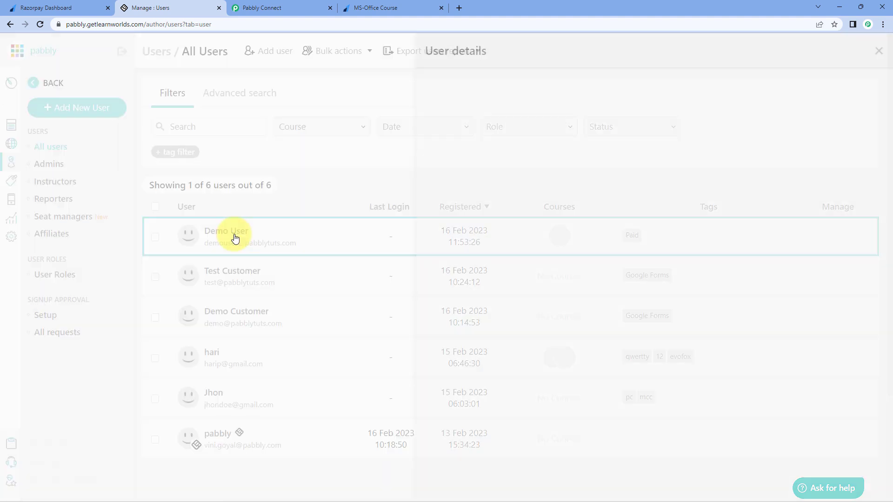
click(637, 89)
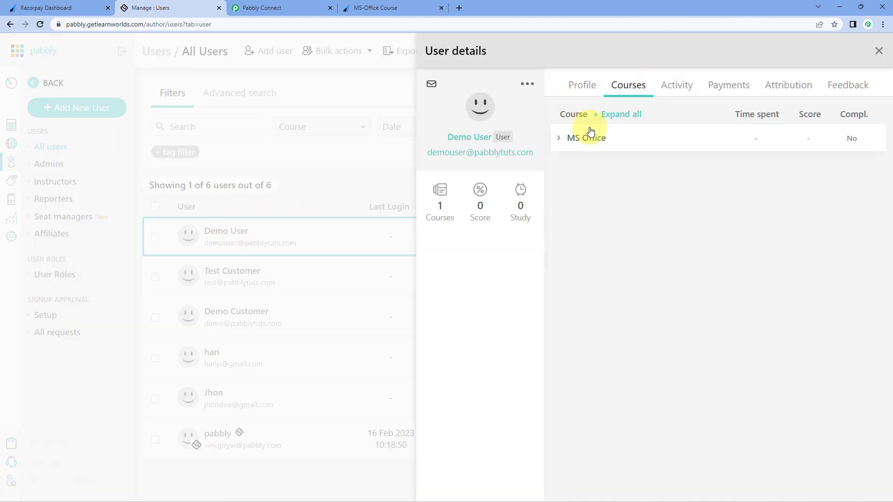
click(567, 142)
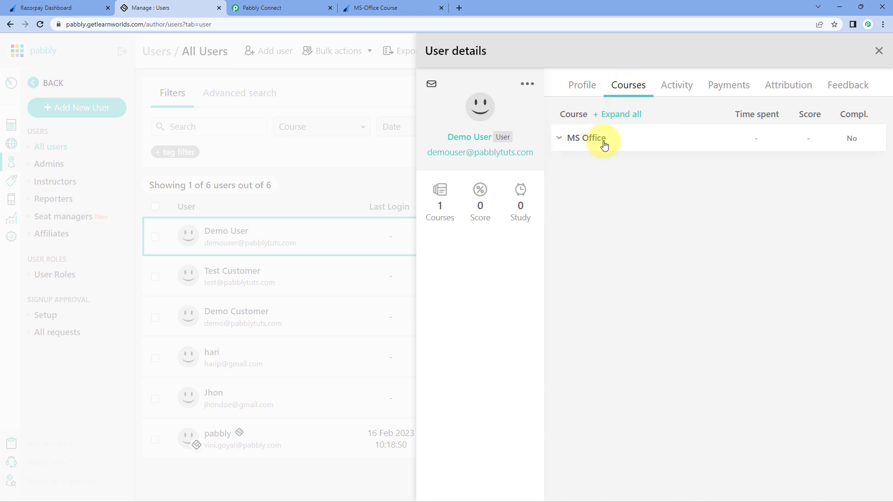
click(409, 7)
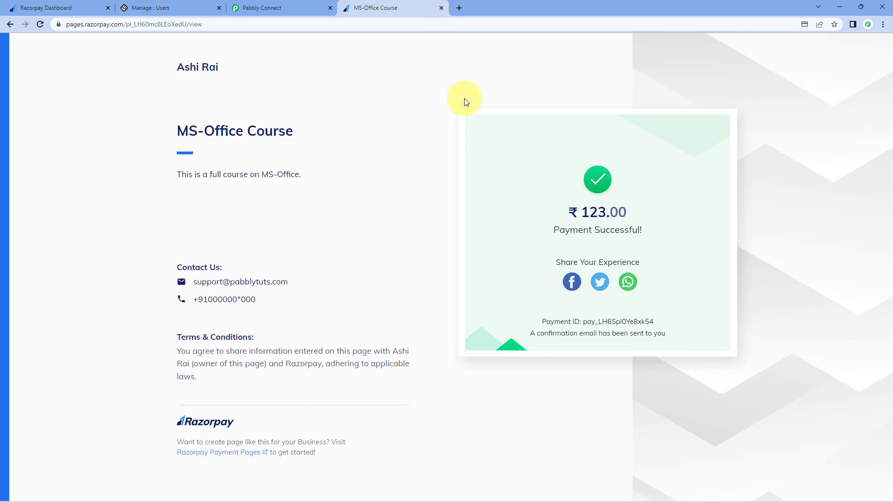
Step: Scroll to the workflow top, collapse the Razorpay trigger, and reload the blank MS-Office payment page
click(310, 4)
scroll(612, 130, up, 10)
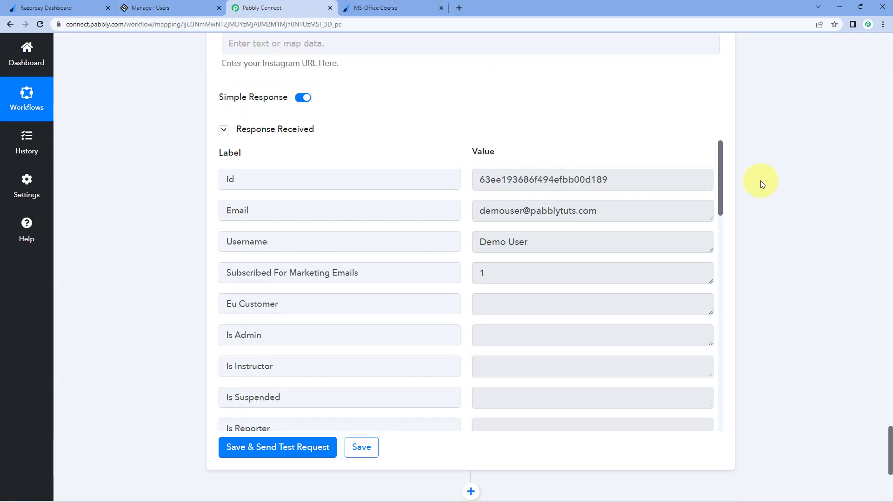
scroll(761, 184, up, 15)
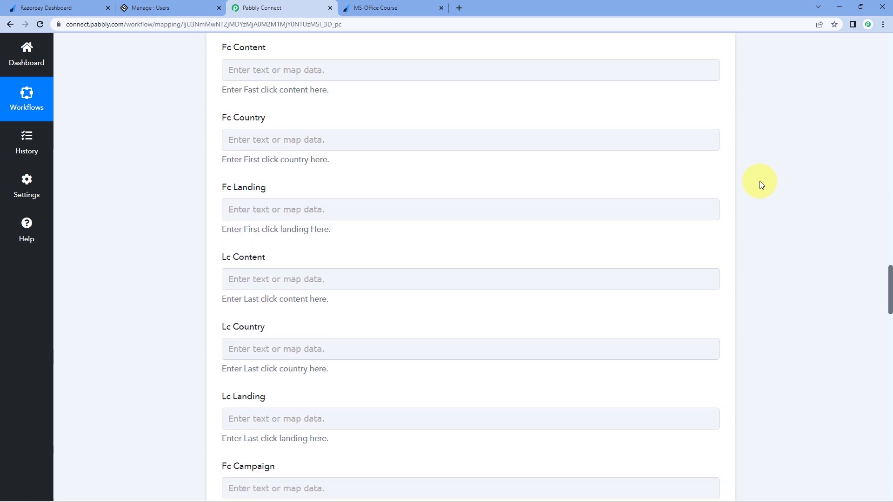
scroll(761, 185, up, 15)
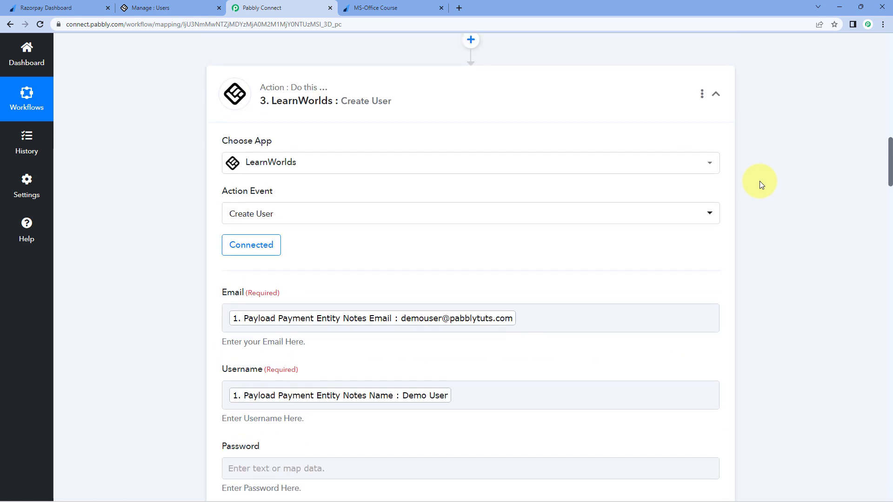
scroll(760, 180, up, 15)
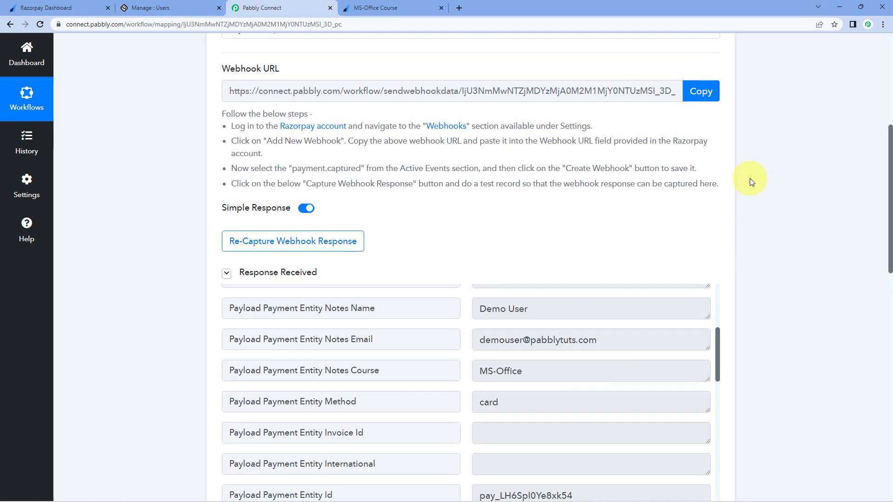
scroll(750, 177, up, 6)
click(716, 196)
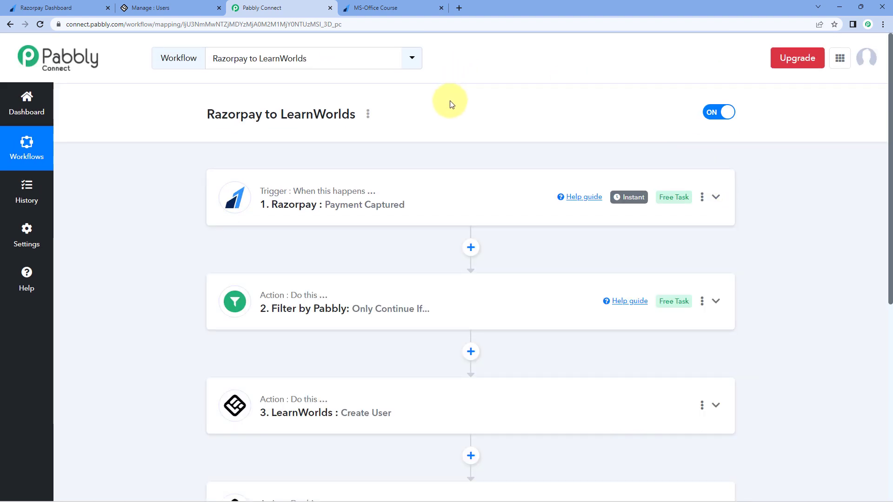
click(397, 6)
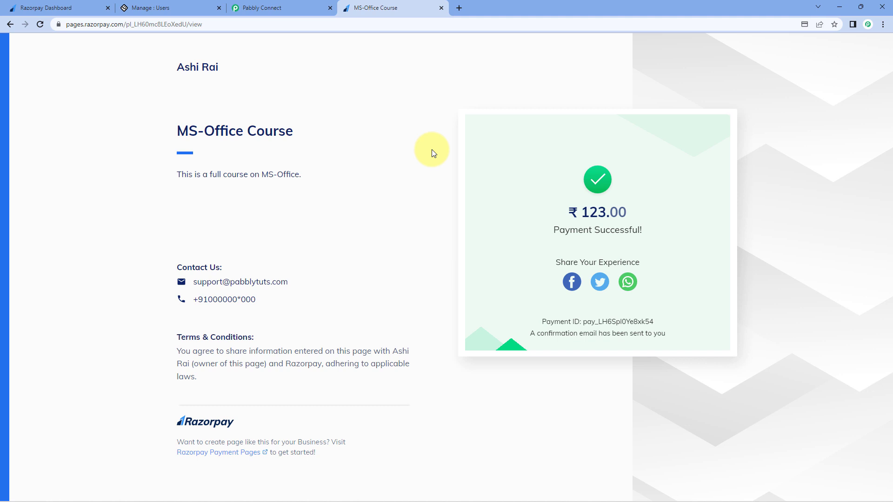
click(321, 8)
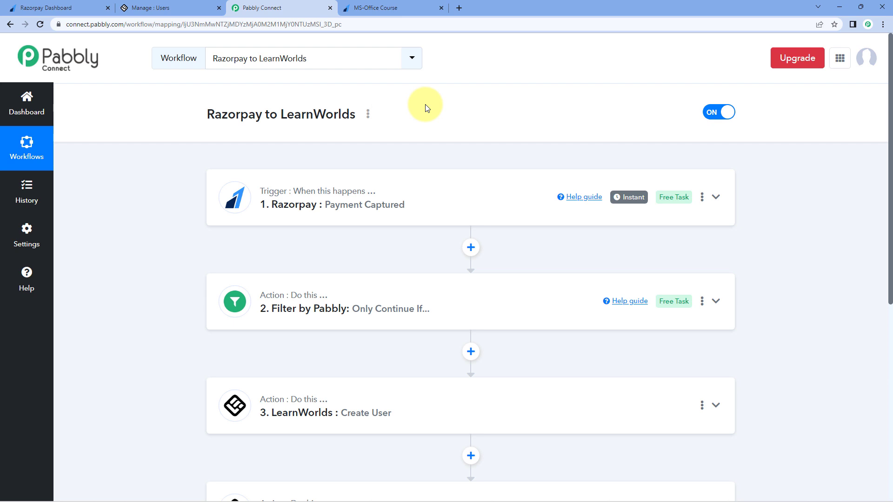
click(372, 7)
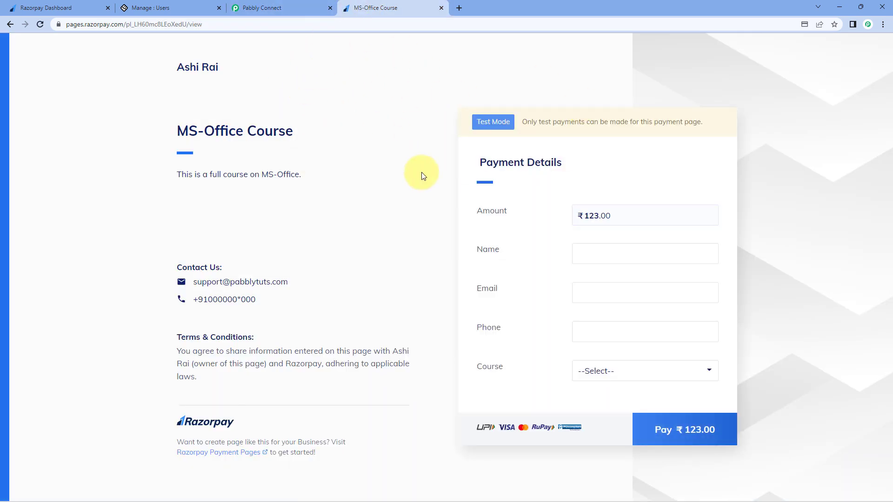
Step: Fill in the buyer's name, e-mail address and phone number on the payment form
click(584, 251)
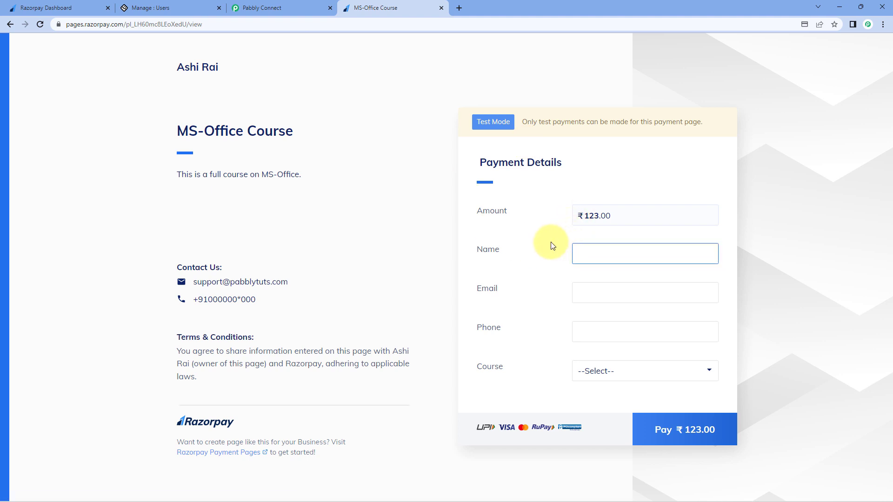
text(Test use)
key(BackSpace)
key(BackSpace)
text(User)
key(Tab)
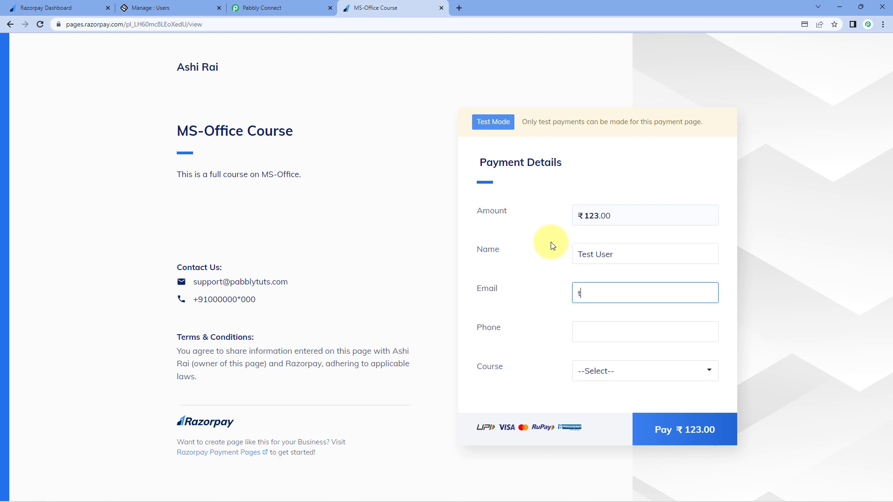
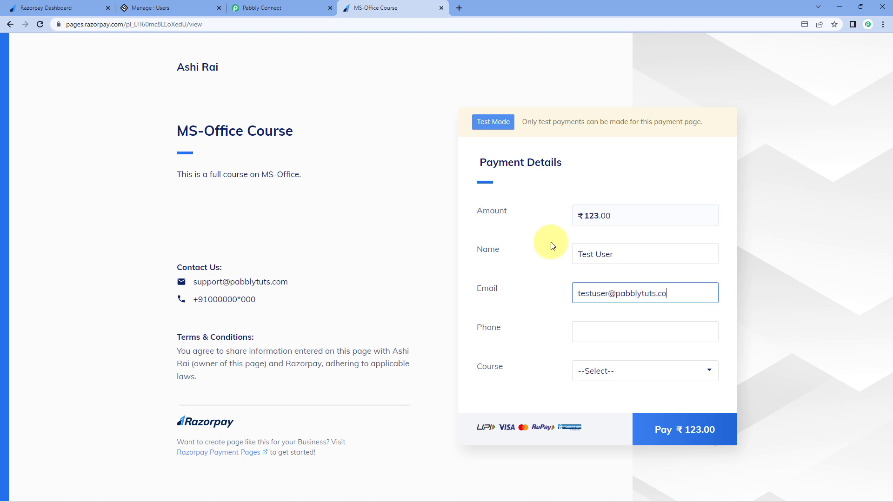
key(Tab)
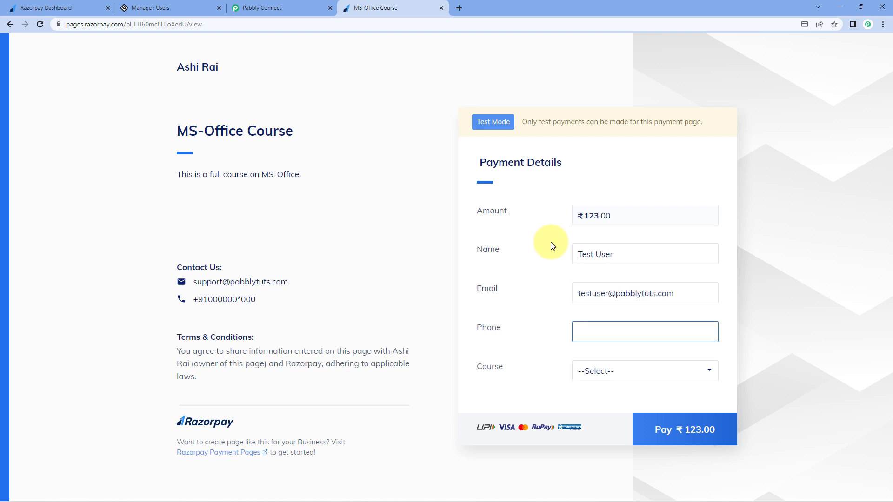
text(1234657890)
Step: Choose MS-Office as the course, submit the ₹123.00 payment, and pick Card checkout
click(624, 371)
click(588, 400)
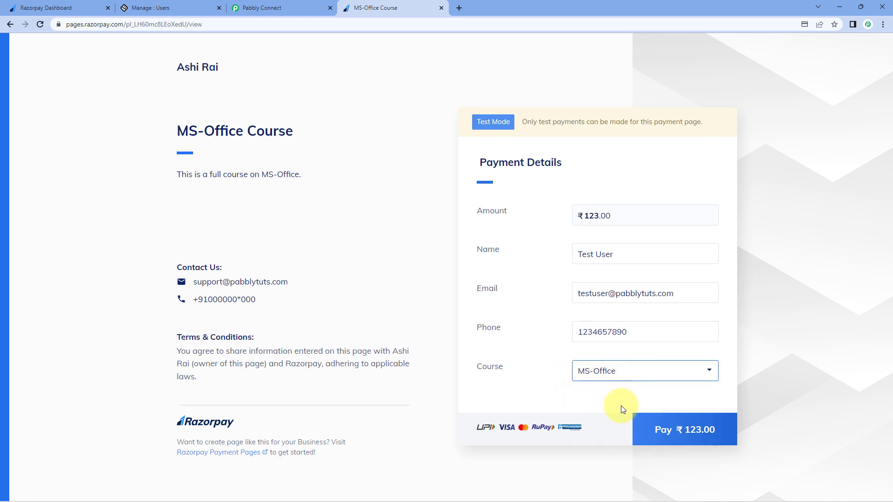
click(677, 425)
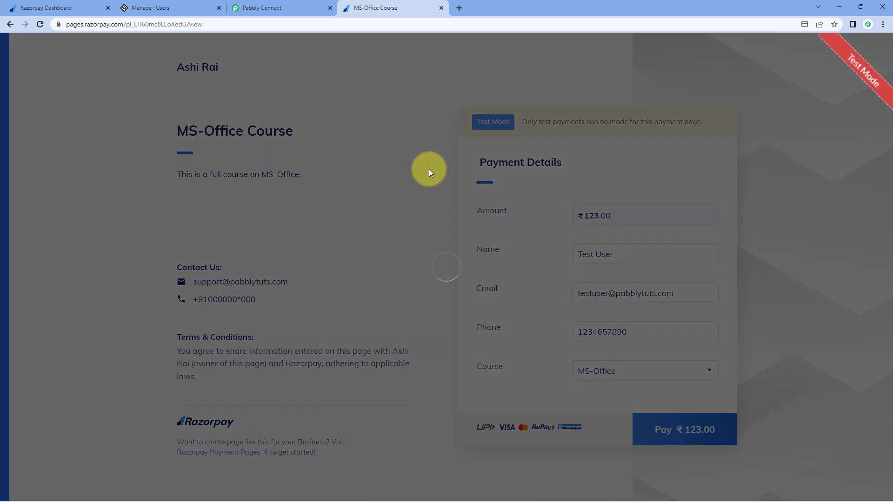
click(417, 291)
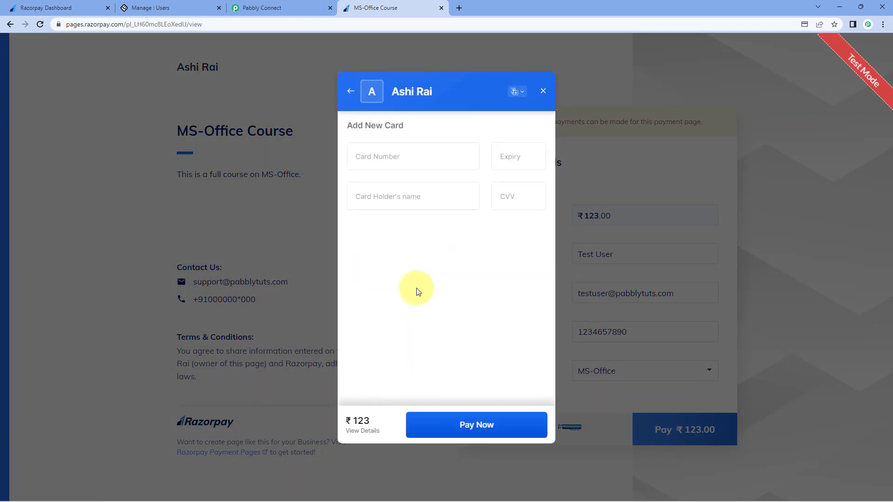
Step: Pay ₹123 with the test card details and approve it as Success on the demo bank page
click(408, 158)
text(4111111111111111)
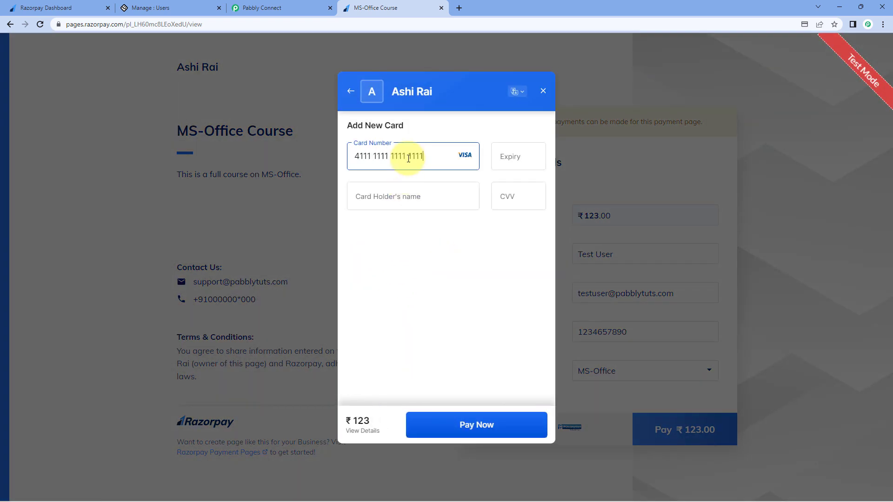
text(1226)
key(Tab)
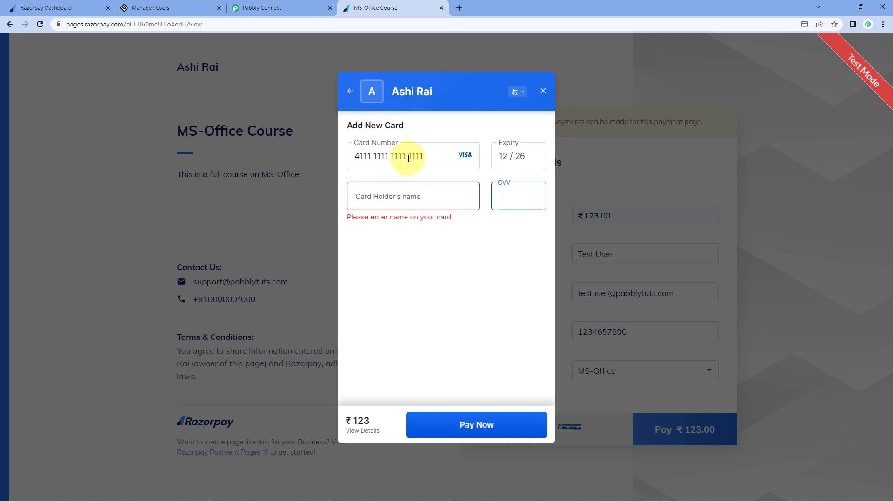
click(432, 191)
text(Test)
key(Tab)
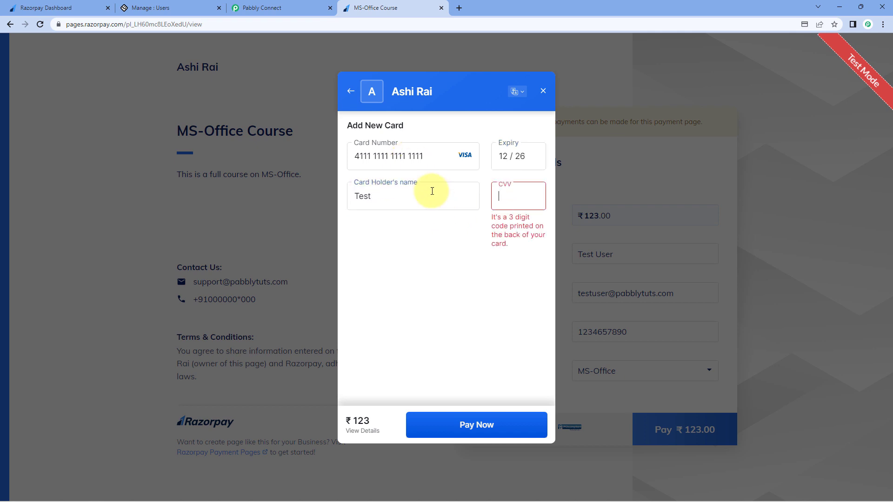
text(123)
click(442, 425)
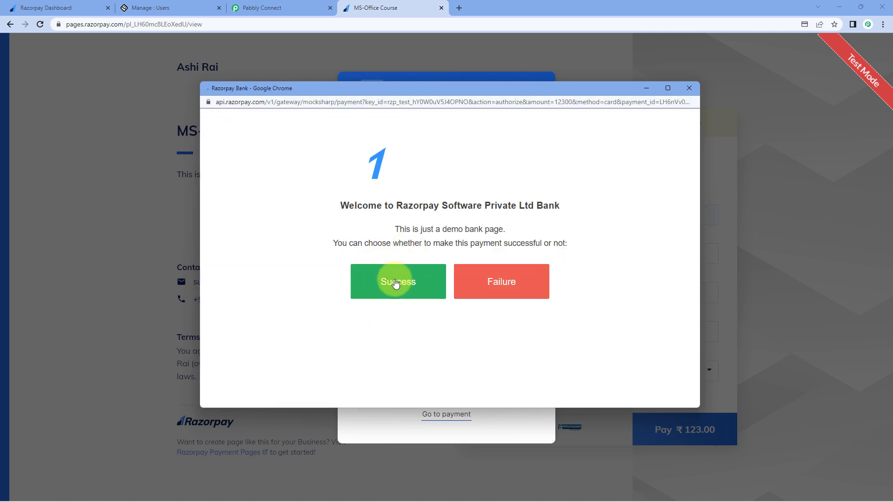
click(395, 283)
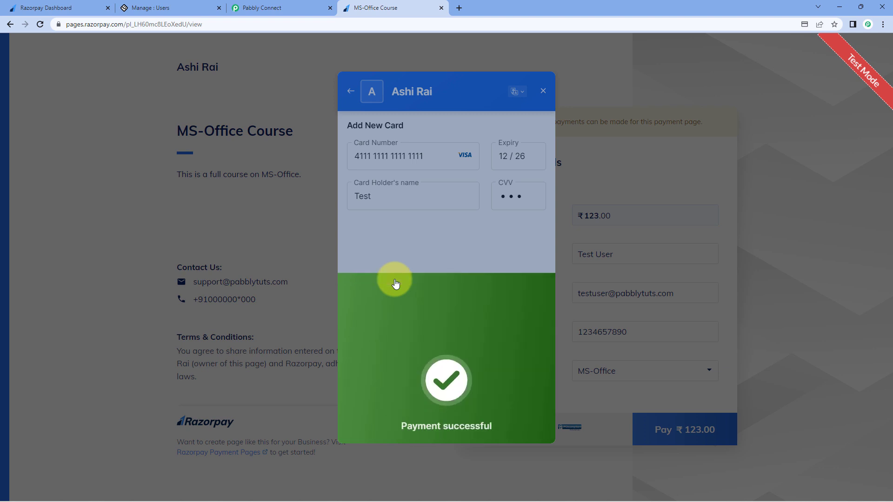
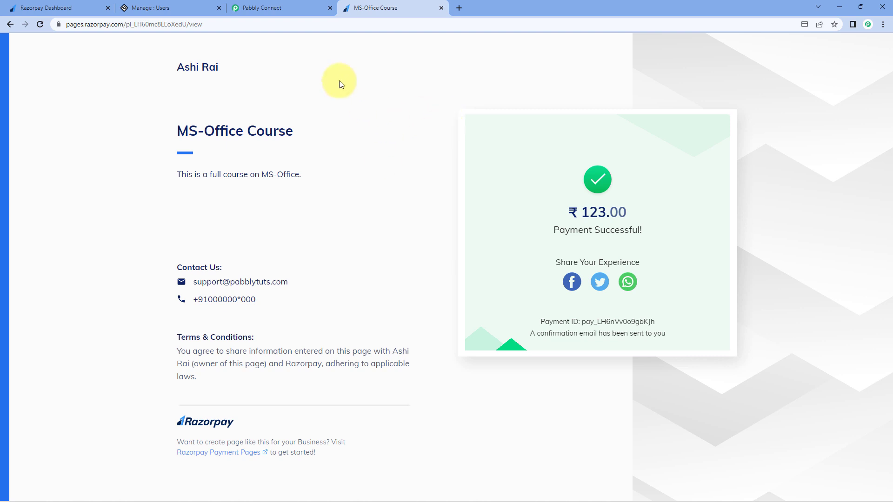
Step: Reload the LearnWorlds users list, confirm Test User is enrolled in MS Office, and return to the workflow
click(208, 4)
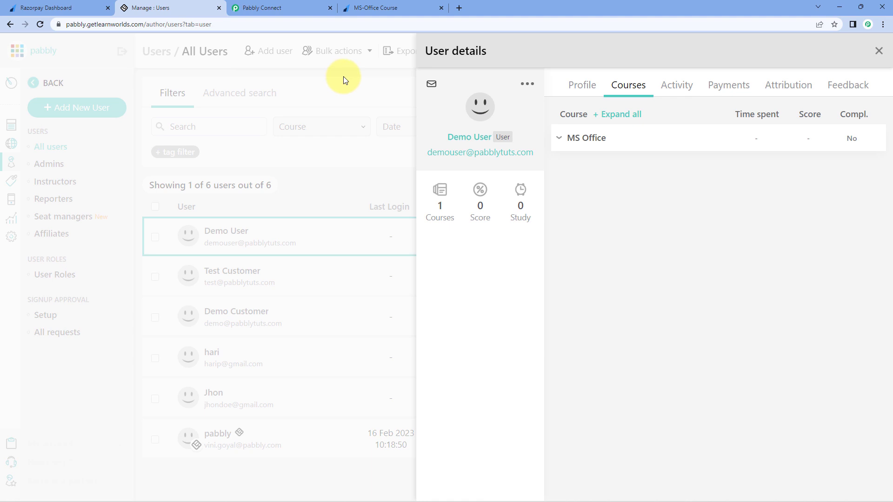
click(356, 82)
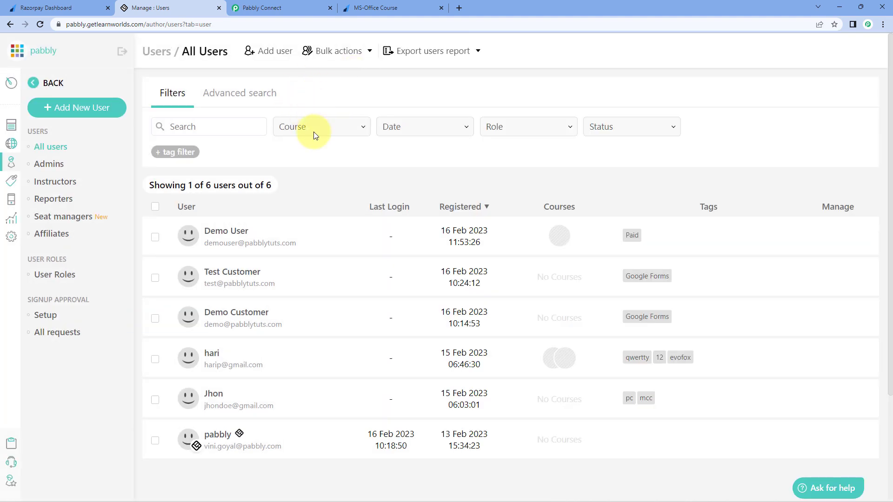
click(40, 26)
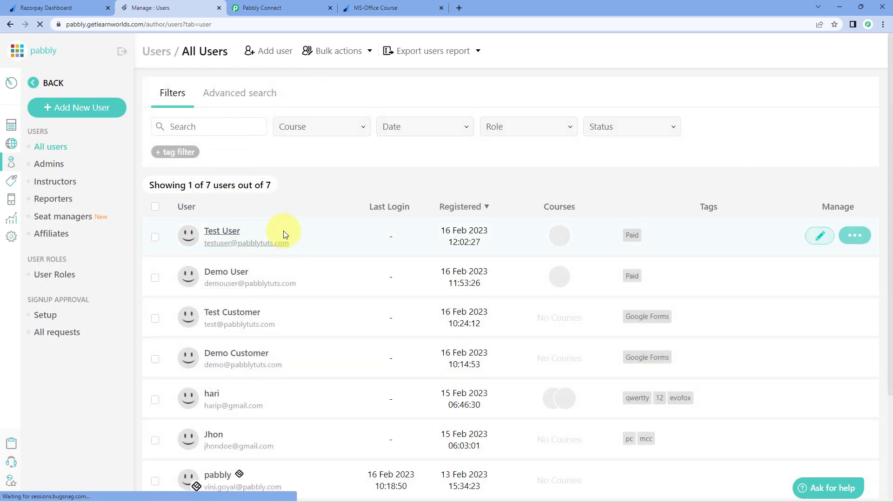
click(223, 232)
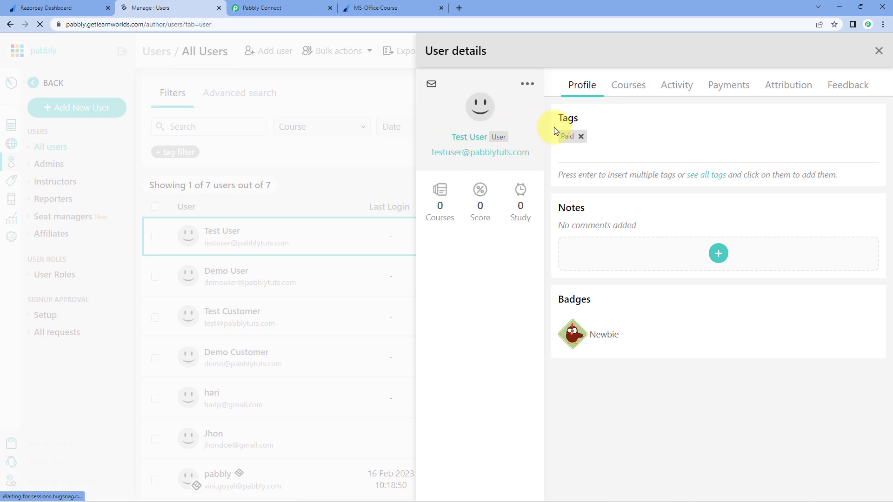
click(636, 88)
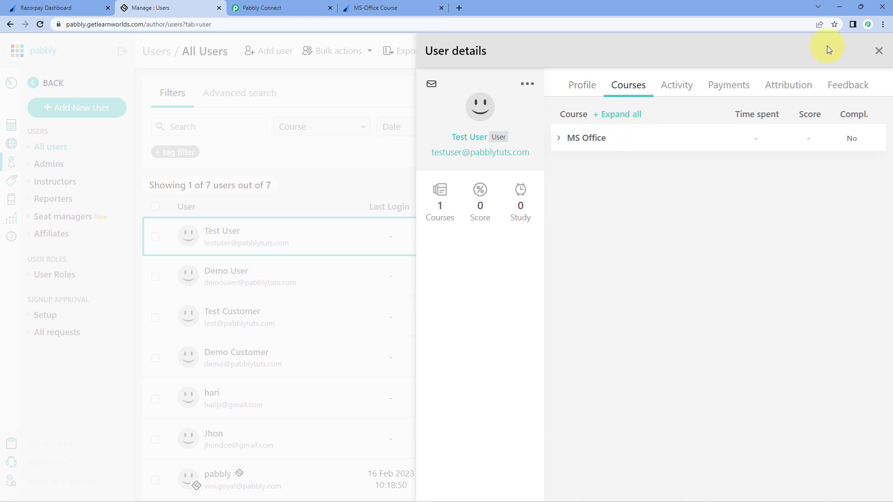
click(879, 50)
click(293, 7)
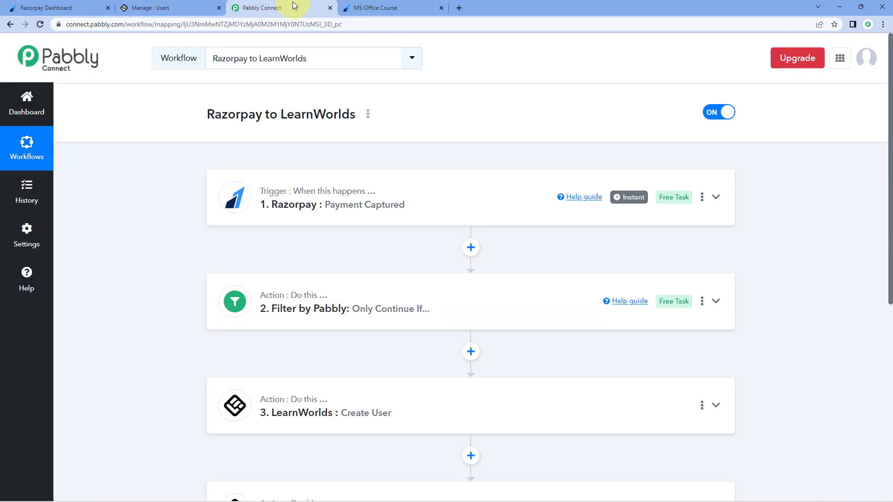